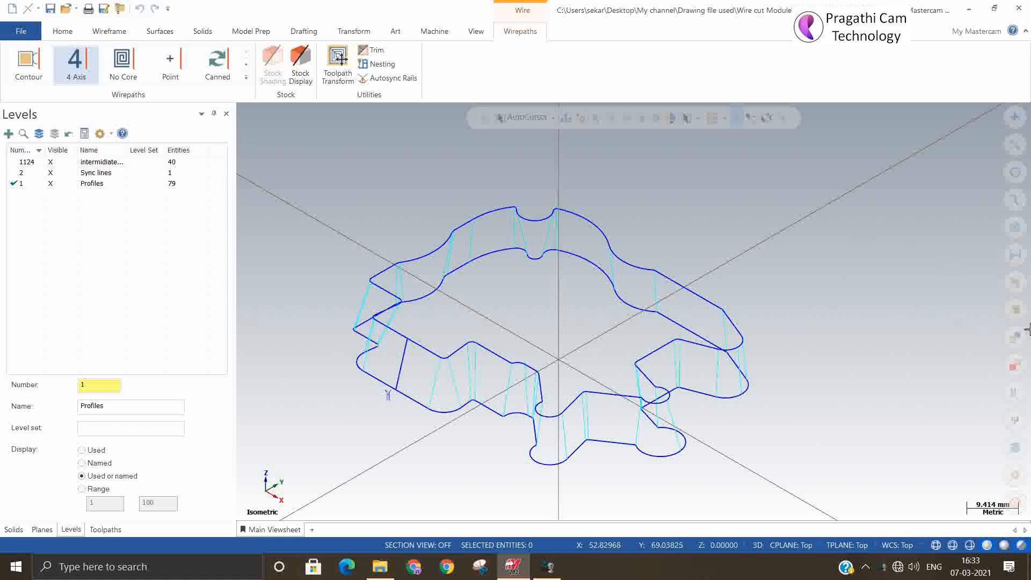
Hide level 1124 with the intermediate lines and show the profiles in the isometric view.
mouse_move(980, 300)
middle_down()
mouse_move(962, 337)
mouse_move(969, 299)
mouse_move(996, 269)
mouse_move(994, 364)
middle_up()
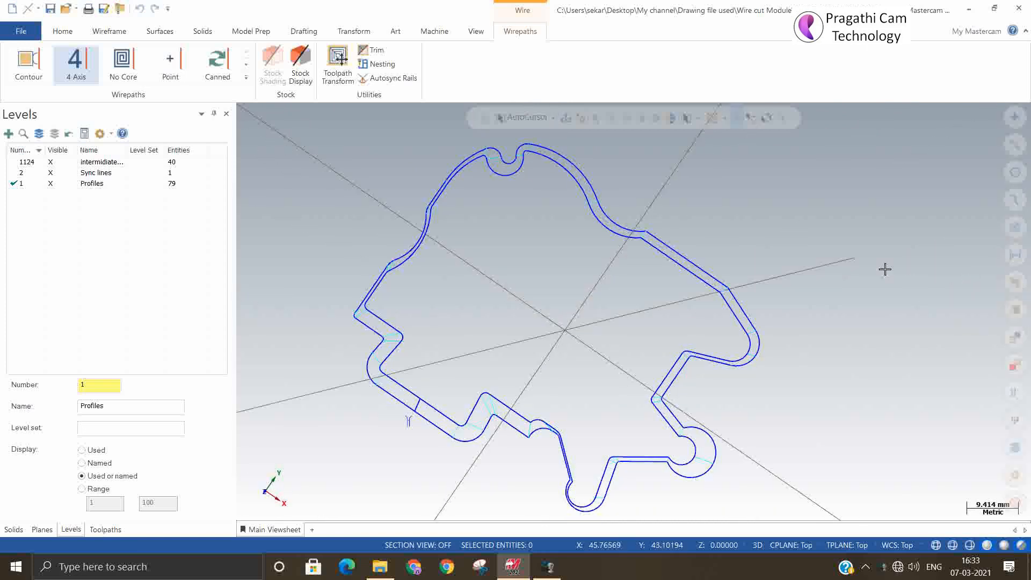
right_click(872, 260)
click(853, 334)
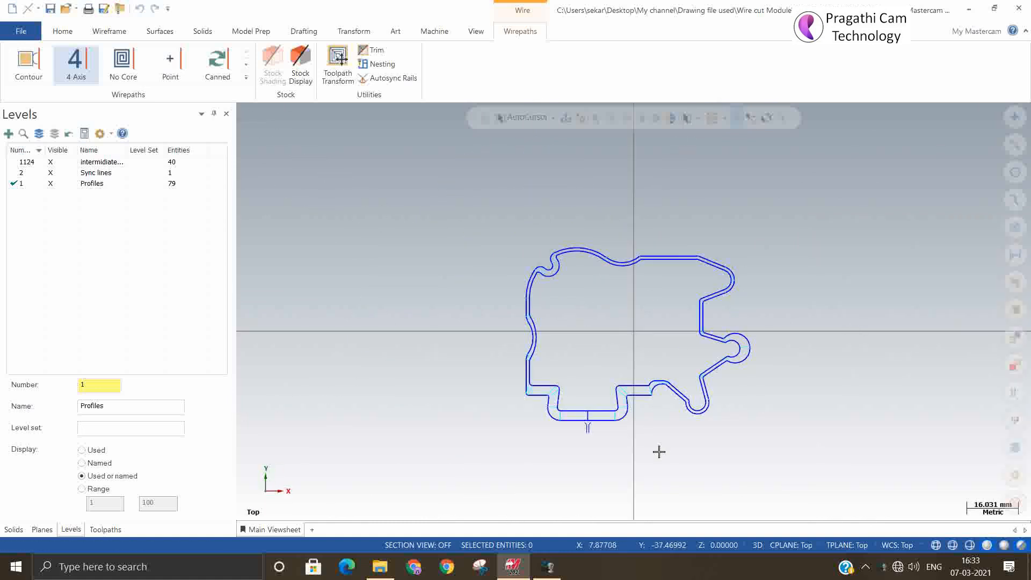
right_click(805, 320)
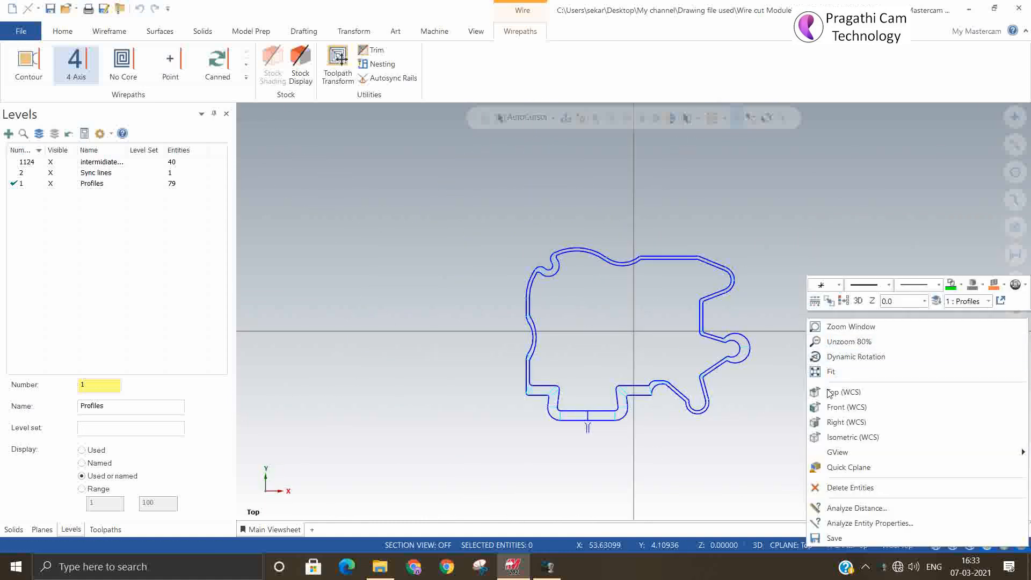
click(837, 435)
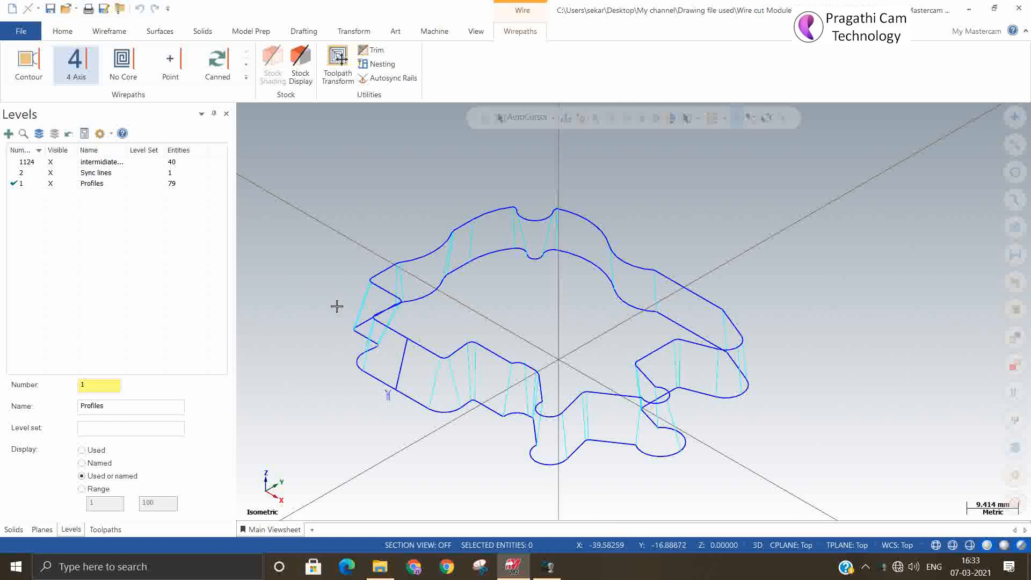
click(51, 162)
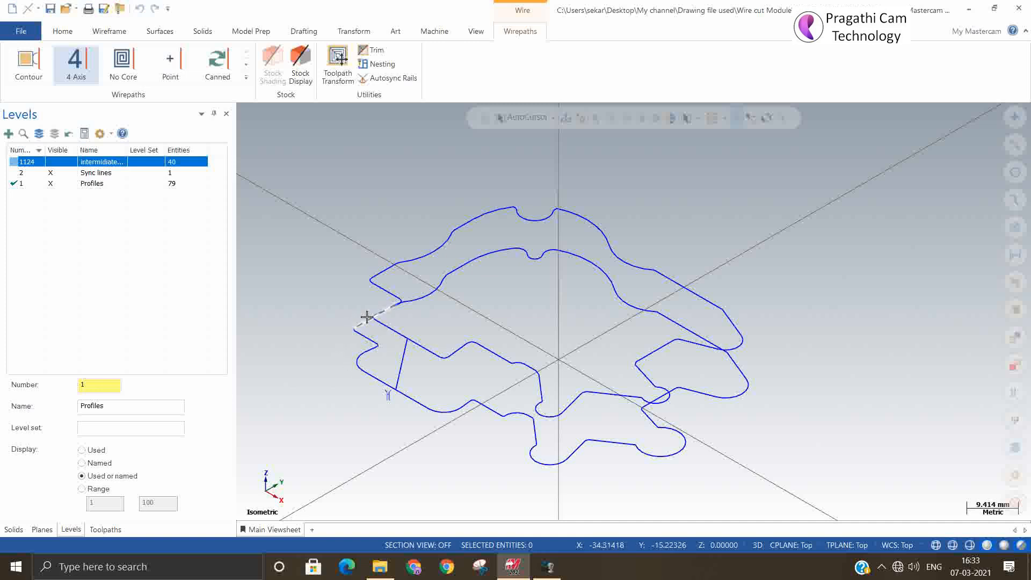
middle_drag(430, 327, 442, 388)
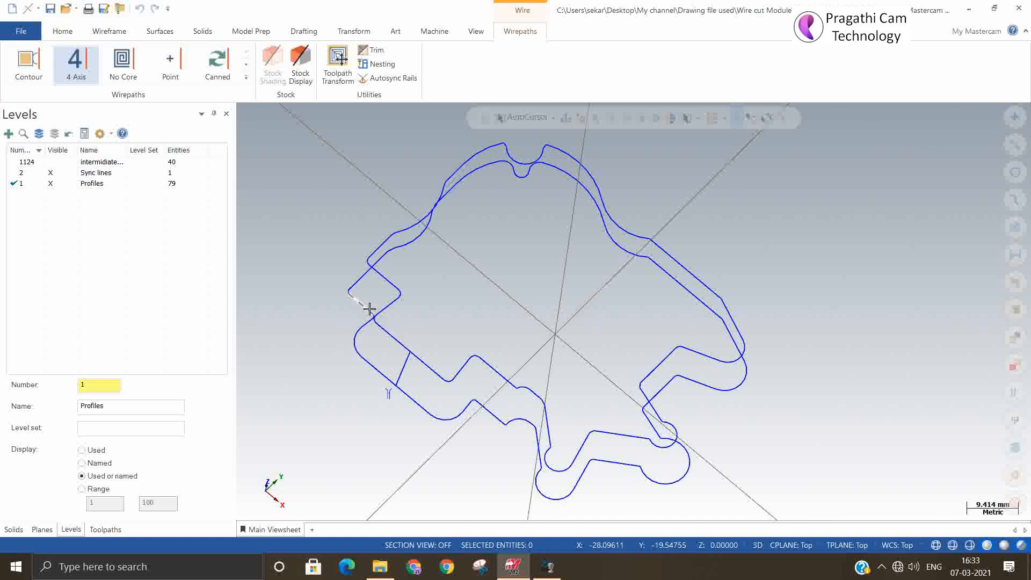
middle_drag(423, 322, 433, 345)
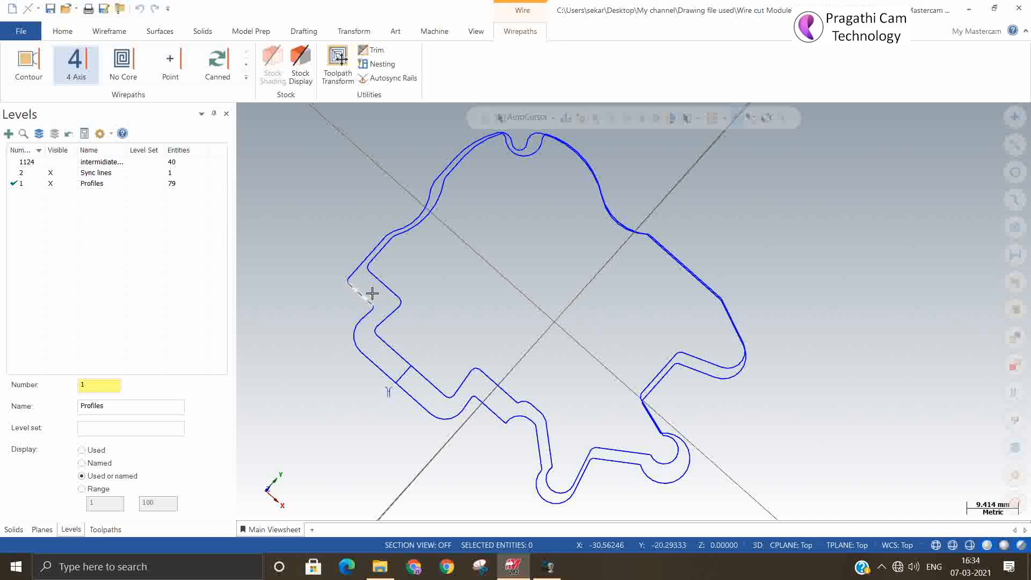
middle_drag(456, 345, 460, 278)
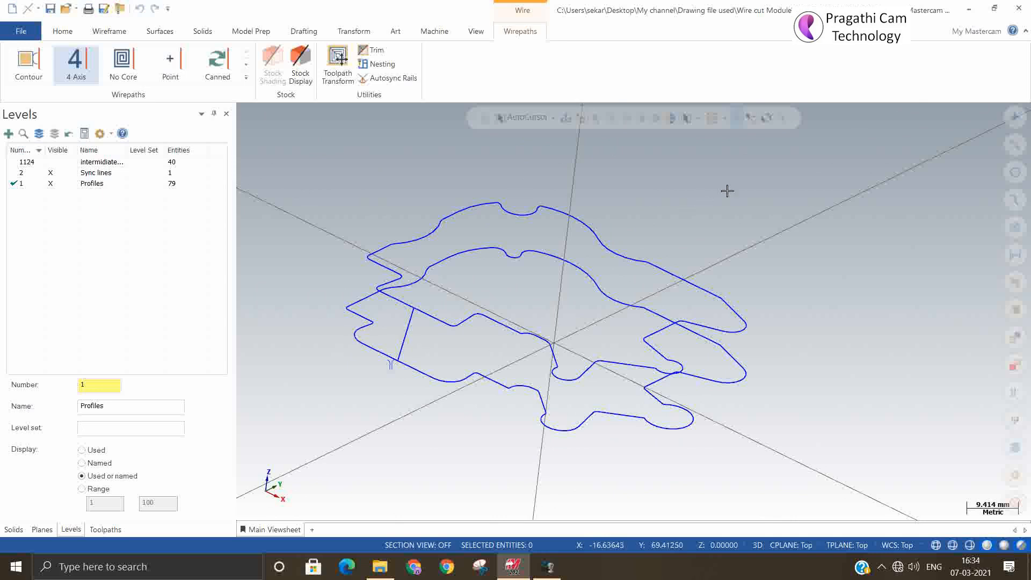
right_click(706, 216)
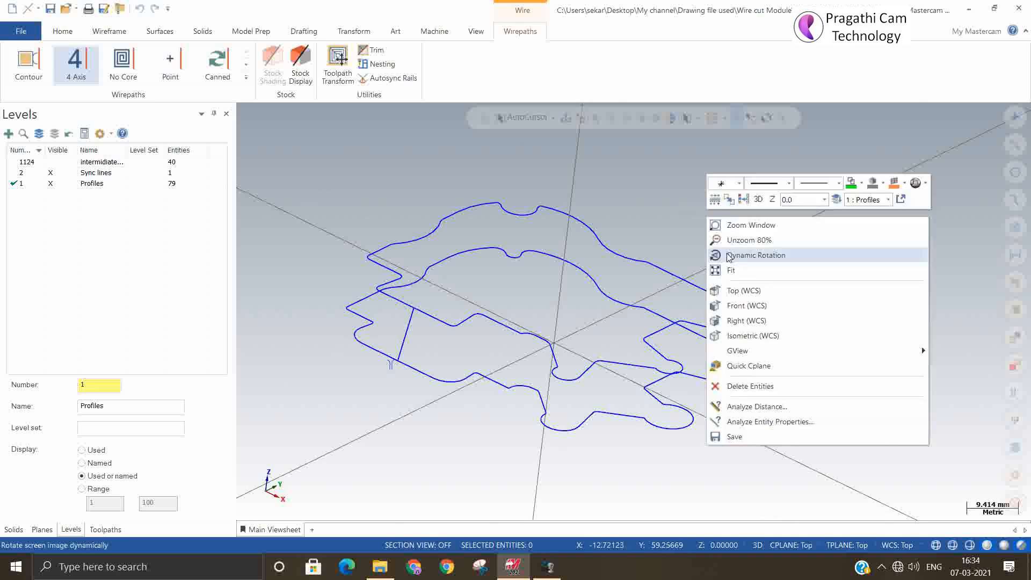
click(737, 336)
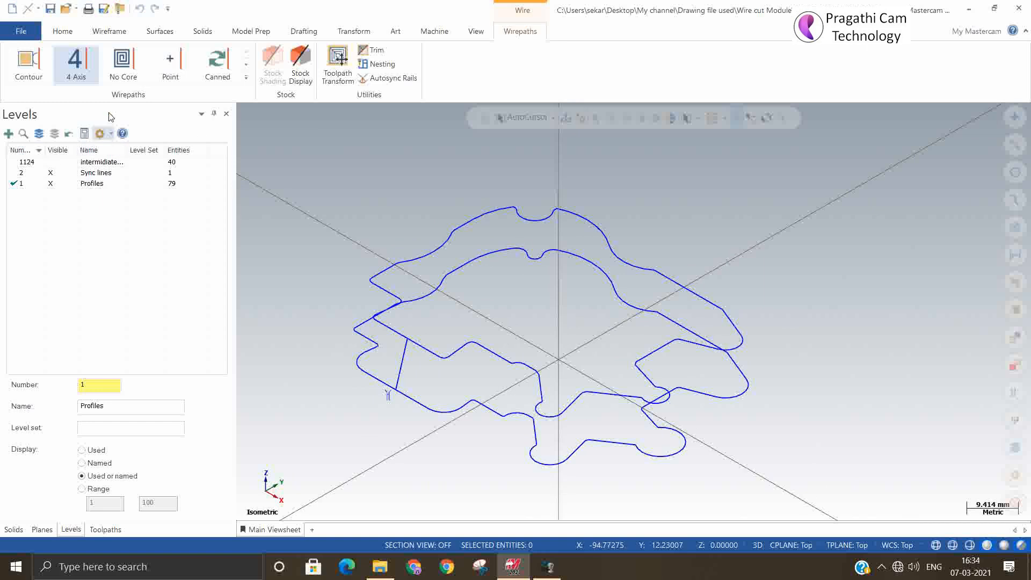
Start a 4 Axis wirepath with point selection and keep the chaining sync mode set to by Entity.
click(75, 60)
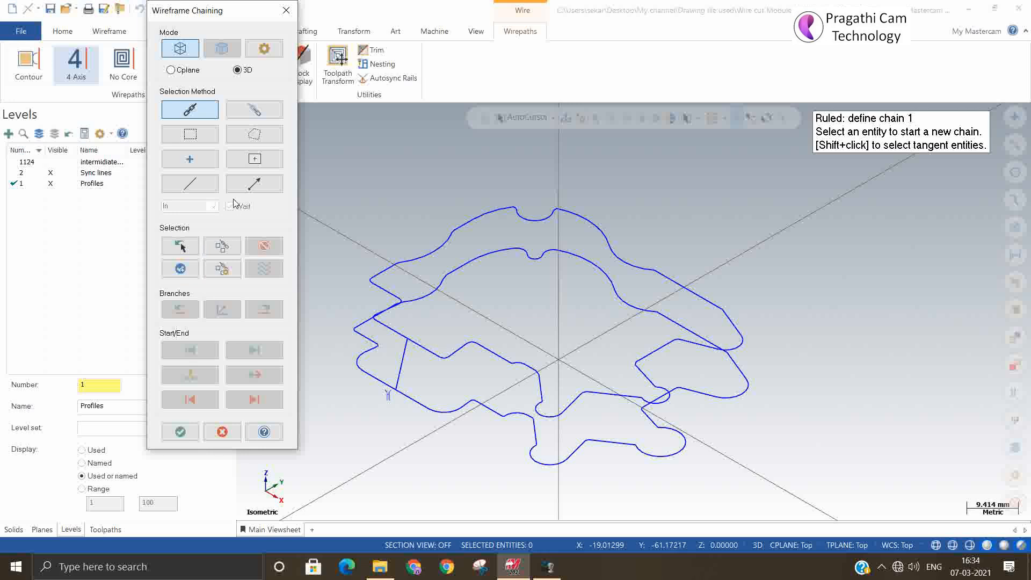
click(189, 160)
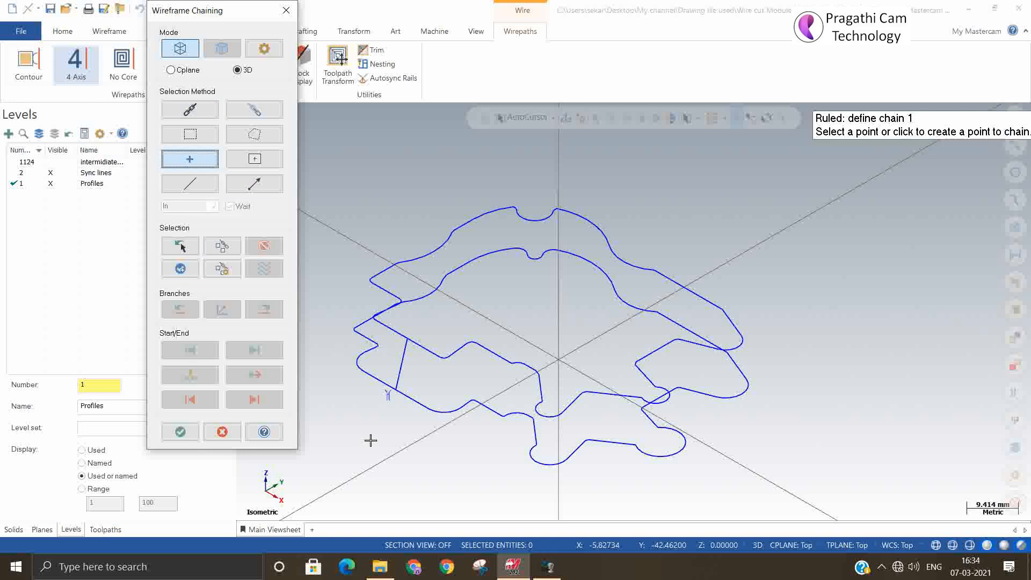
click(263, 48)
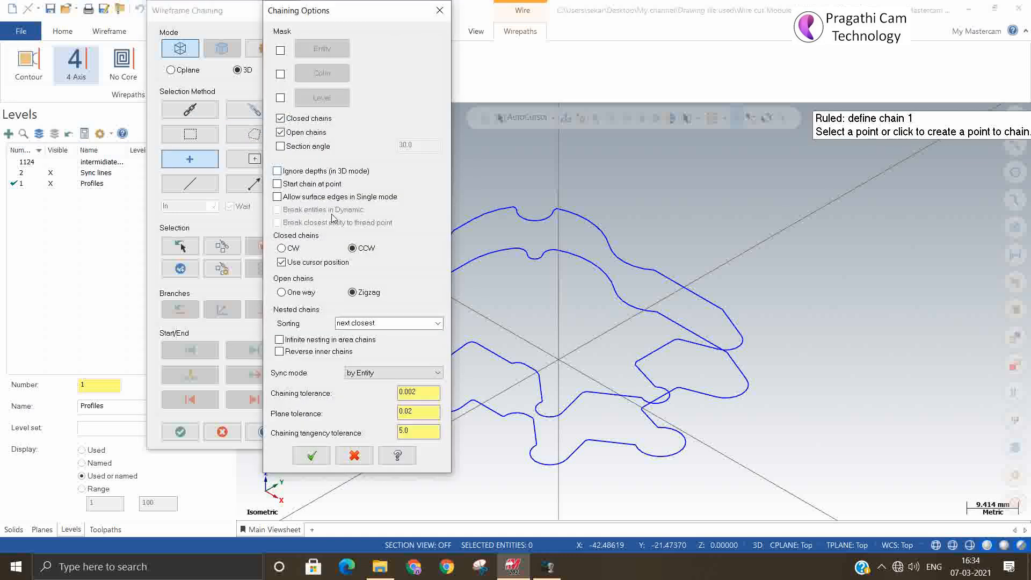
click(367, 377)
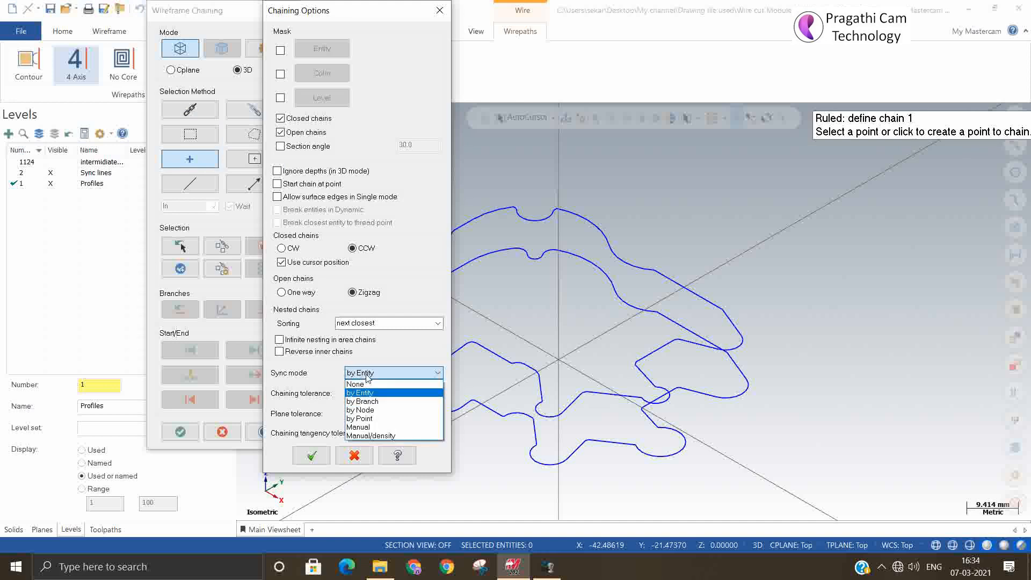
click(367, 377)
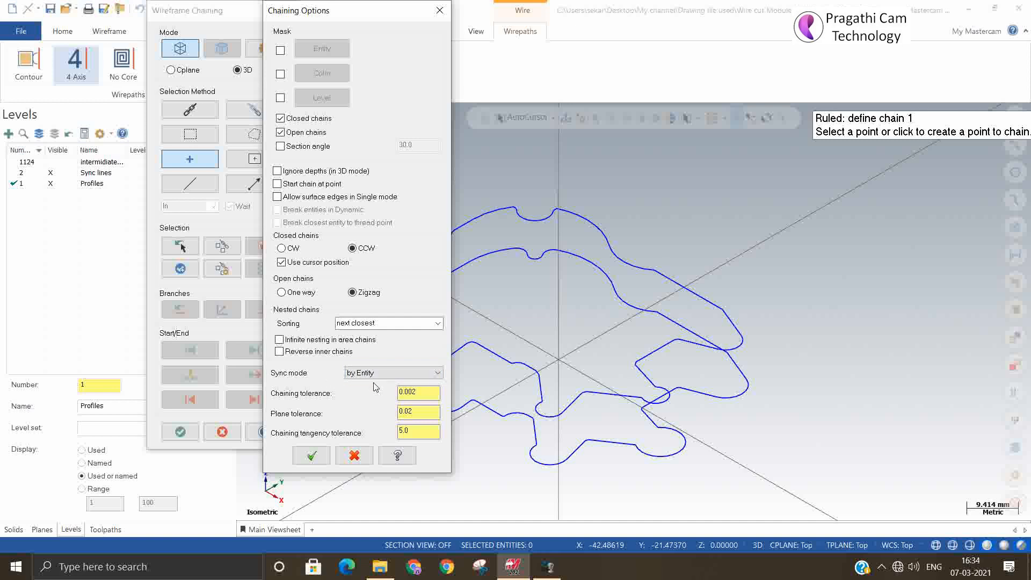
click(318, 456)
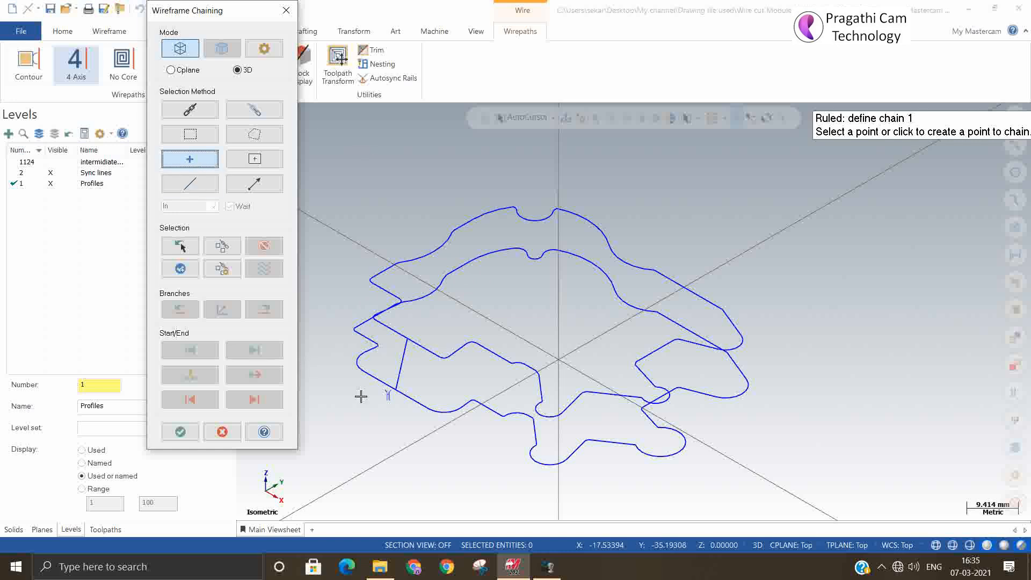
Chain the thread point, the lower profile and the upper profile from the connecting line, and accept the chains.
click(386, 395)
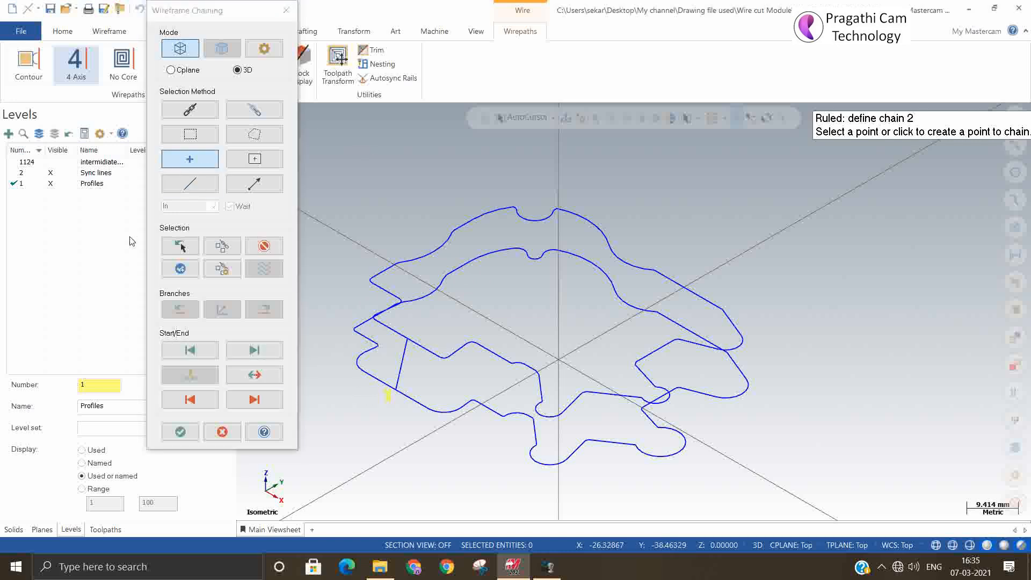
click(200, 117)
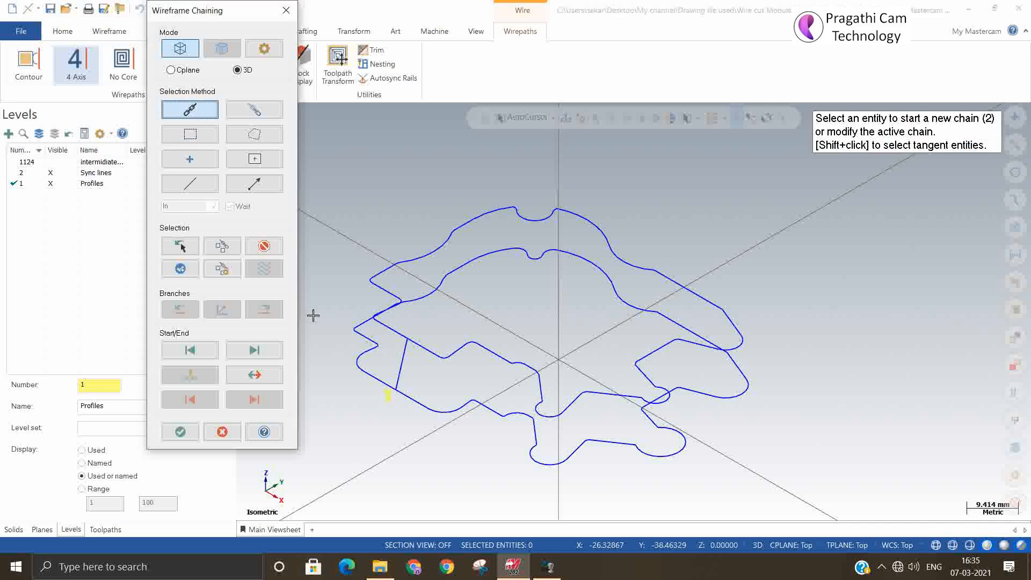
click(382, 381)
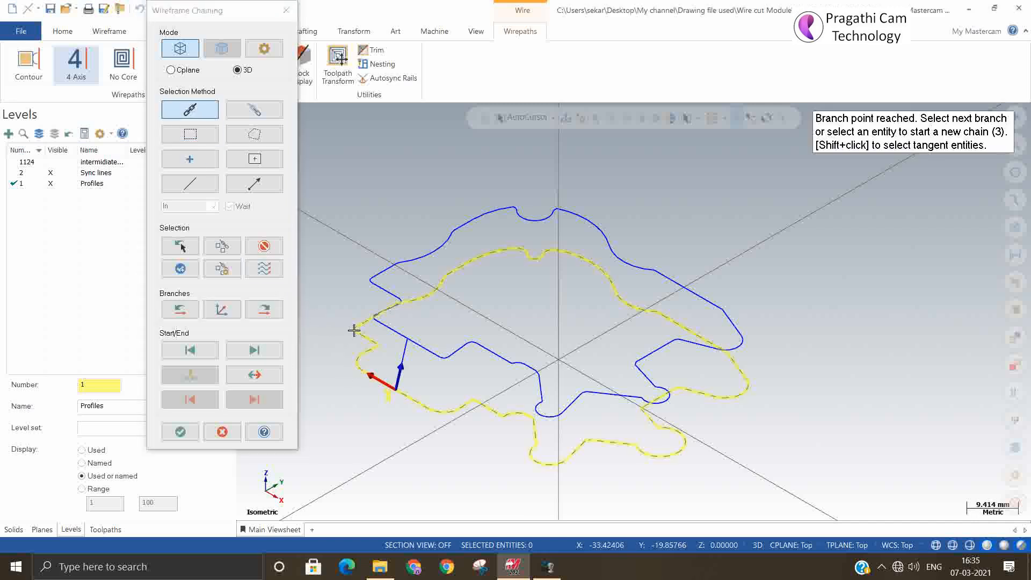
click(396, 337)
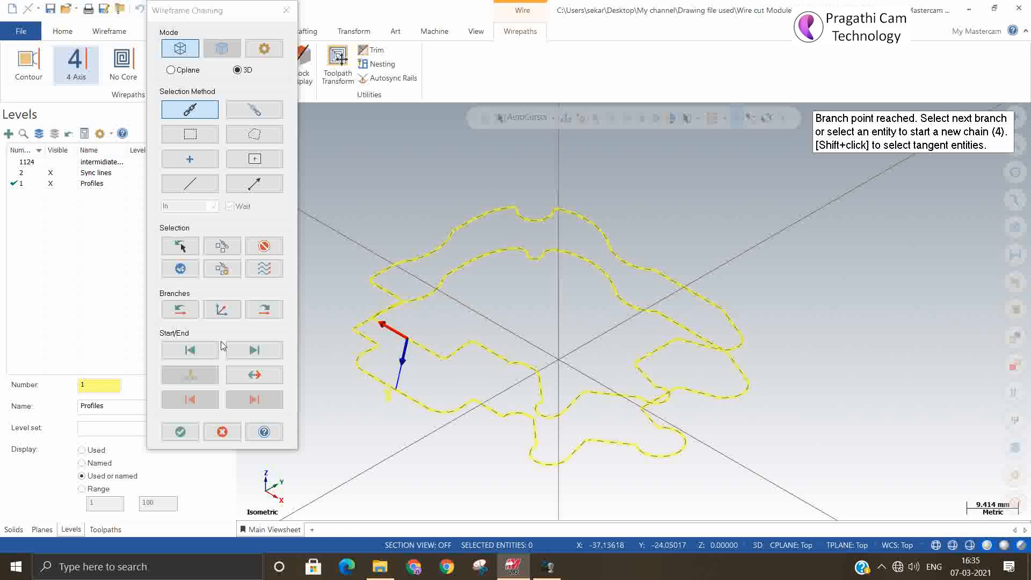
click(180, 432)
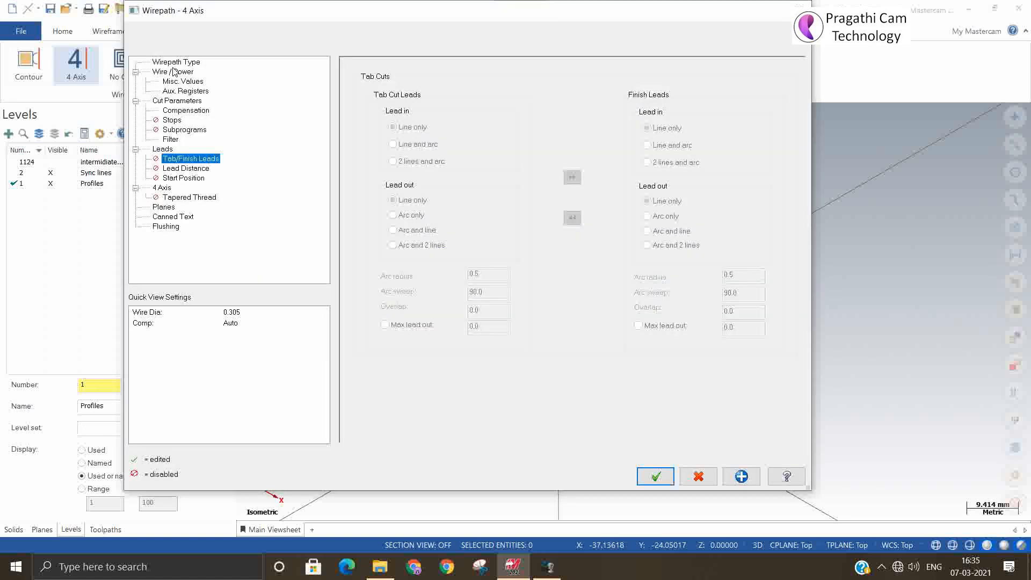
Set the wire diameter to 0.25 in the wirepath's wire and power settings.
click(174, 63)
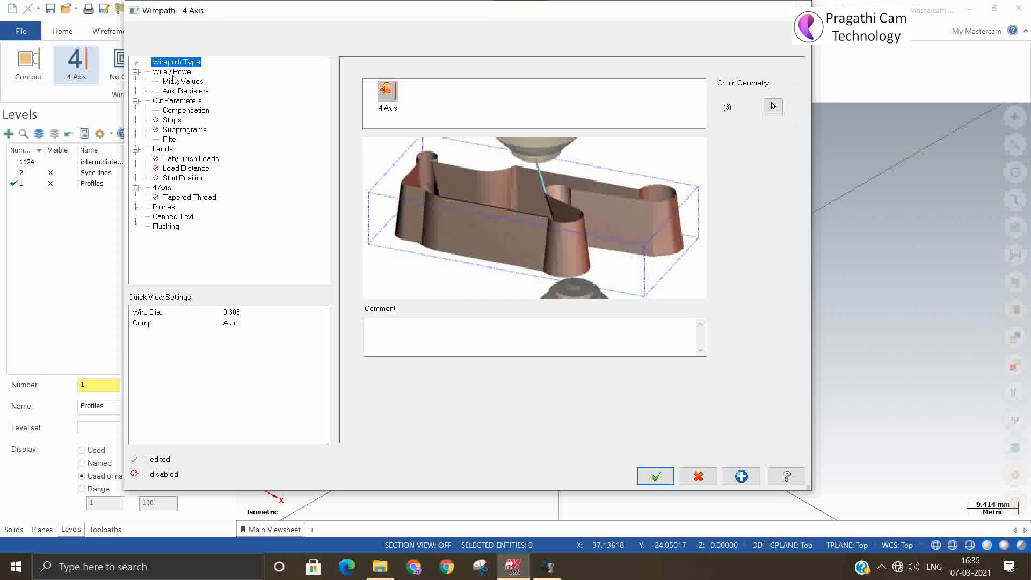
click(173, 73)
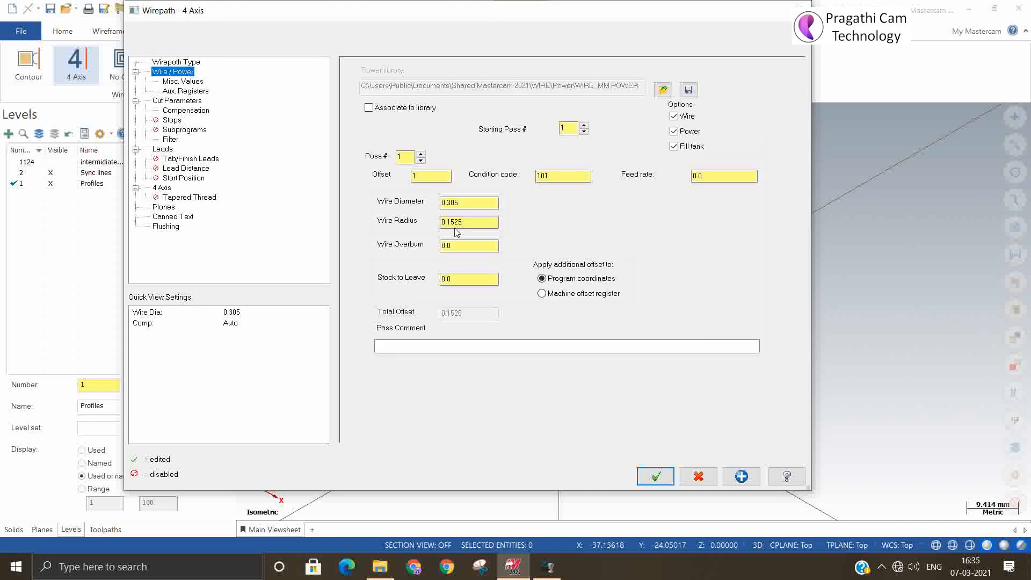
double_click(466, 207)
text(0.25)
key(Return)
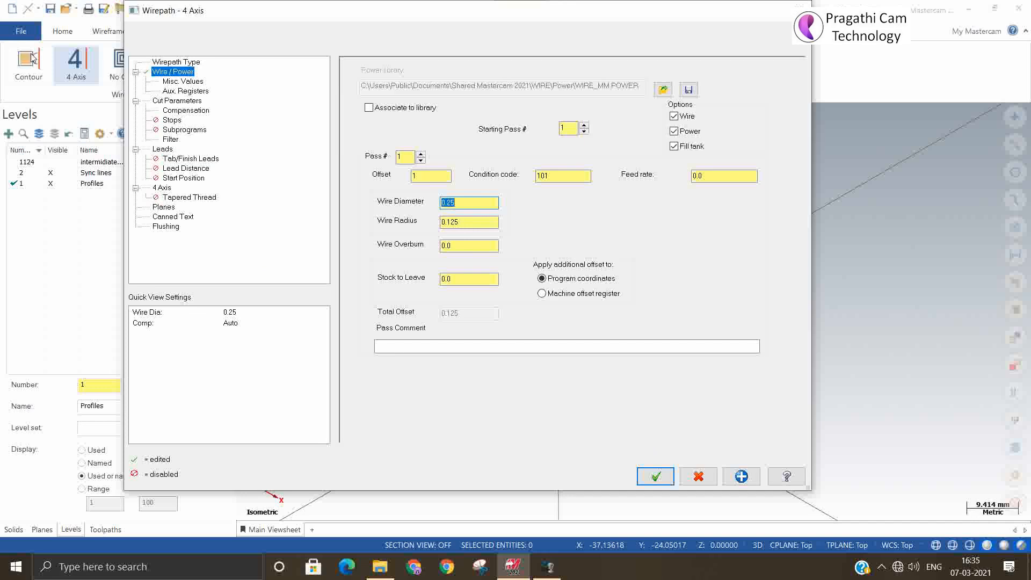
Set the wirepath's lead in to Line and arc and its lead out to Arc and line.
click(165, 82)
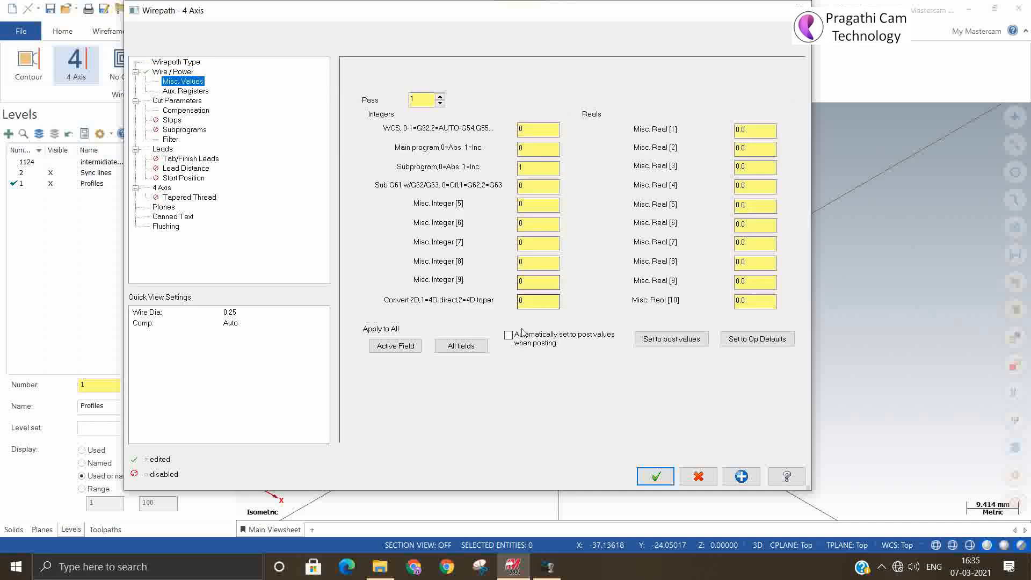
click(197, 95)
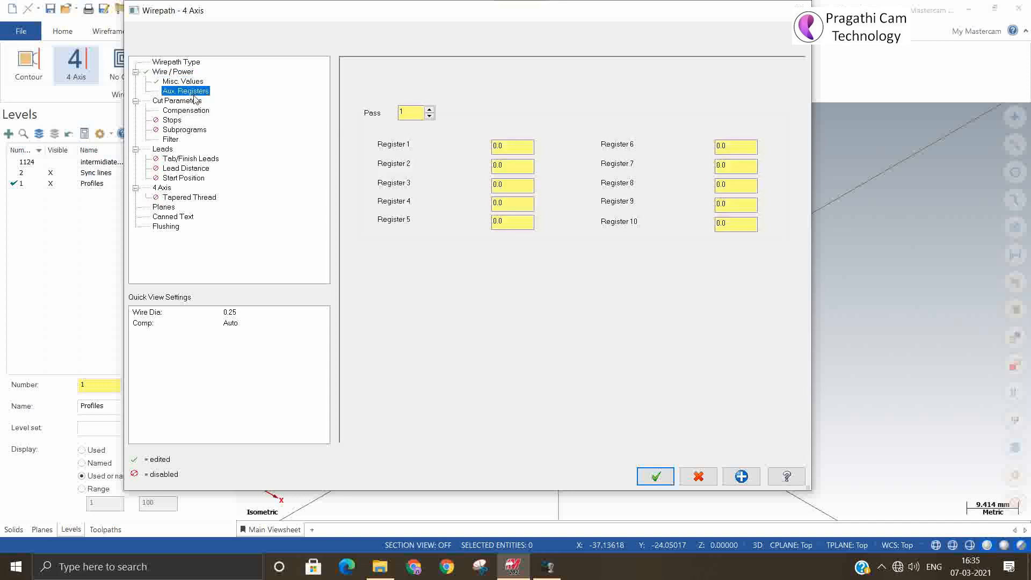
click(184, 101)
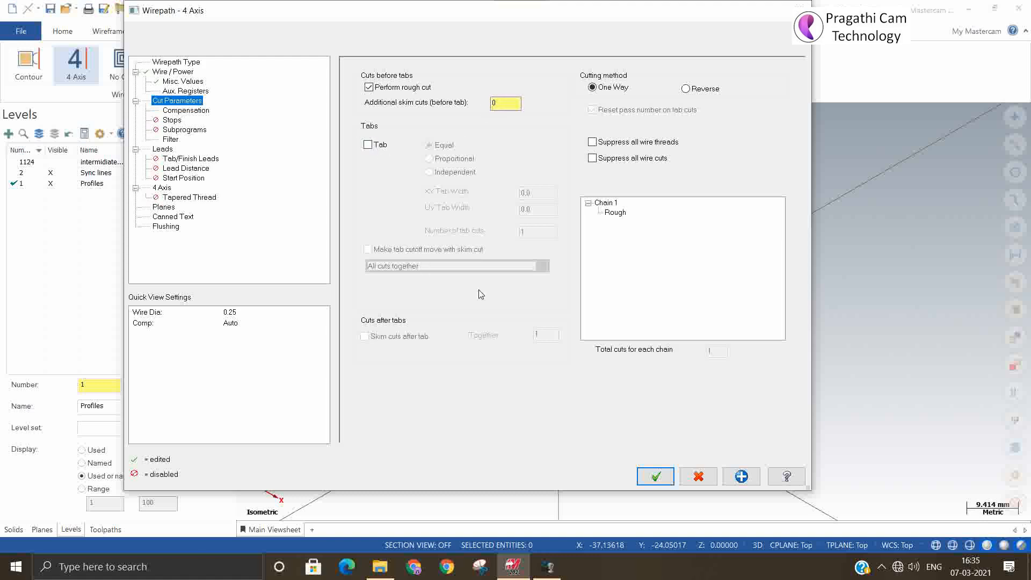
click(183, 111)
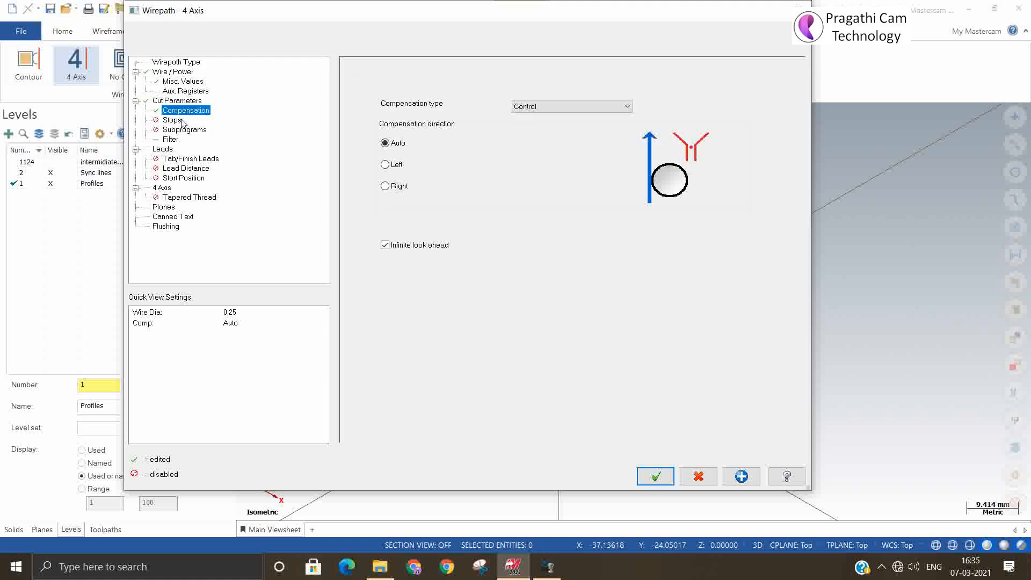
click(173, 121)
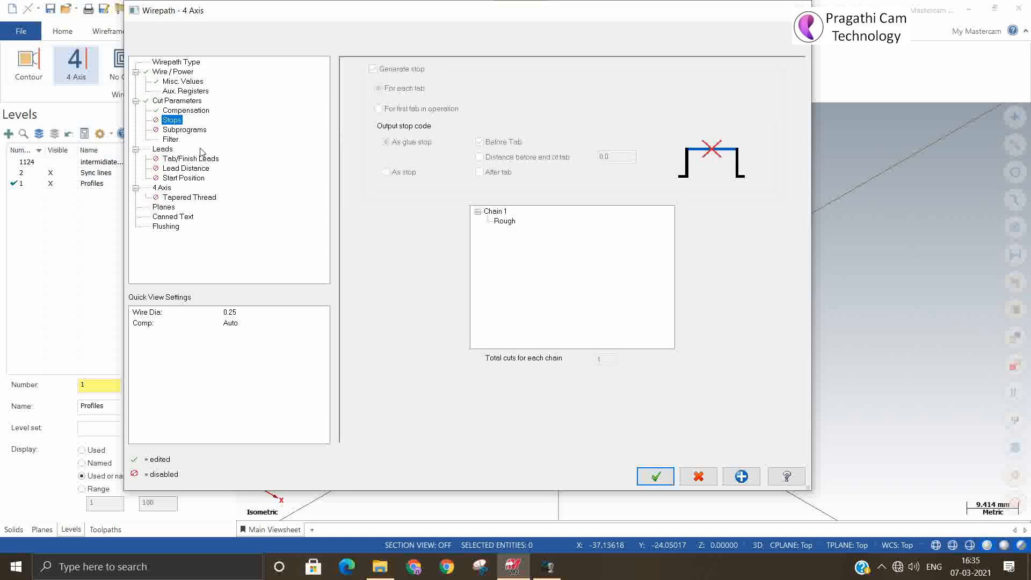
click(163, 149)
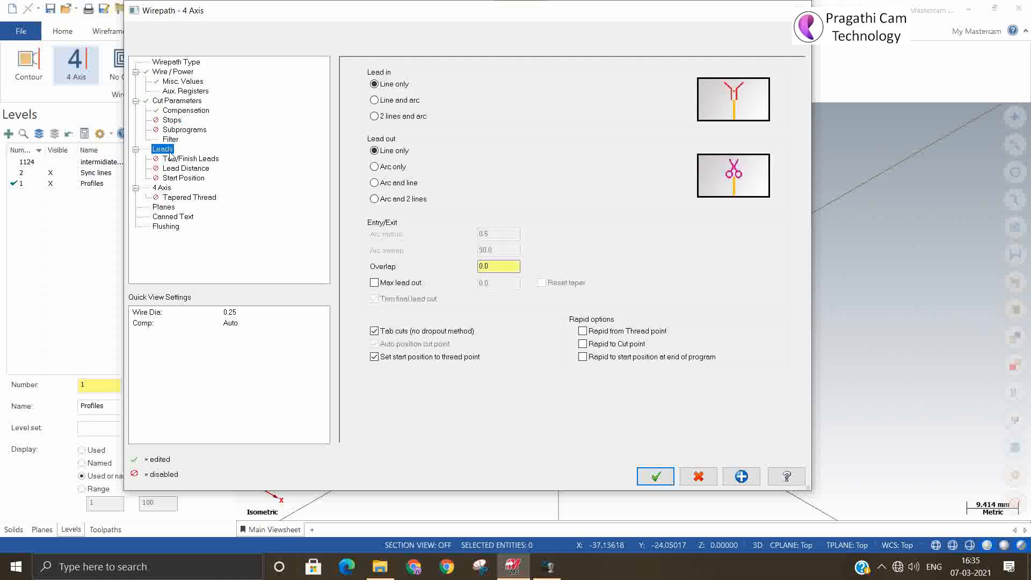
click(391, 102)
click(391, 183)
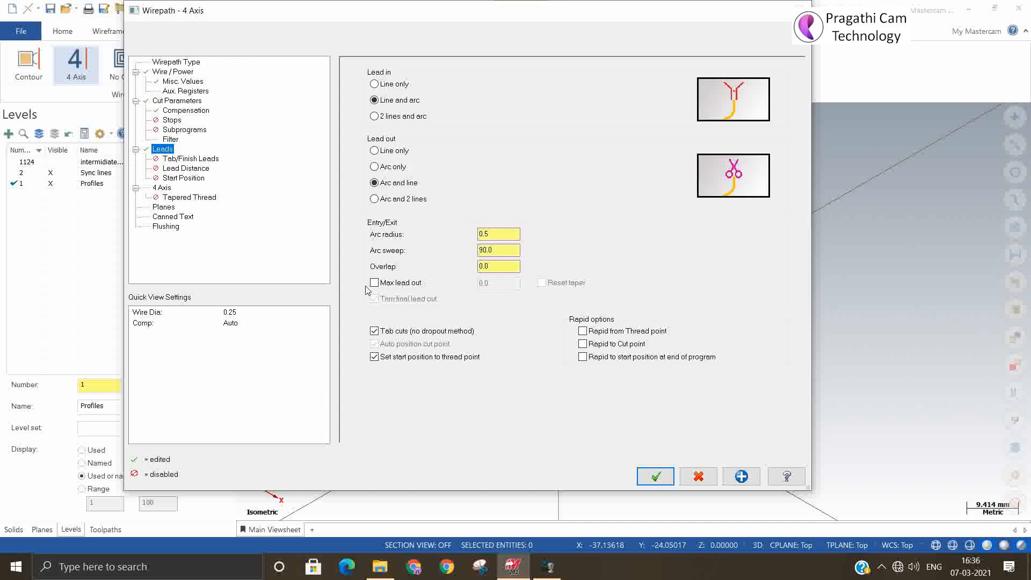
Review the wirepath's tab/finish leads, lead distance, start position and 4 Axis settings, keeping the sync option by Entity.
click(191, 159)
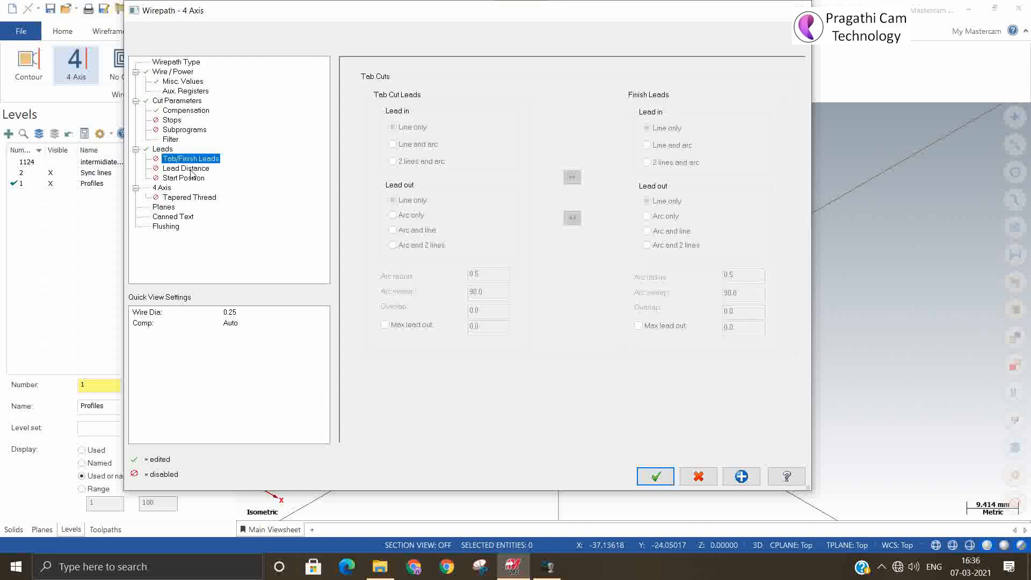
click(186, 169)
click(183, 179)
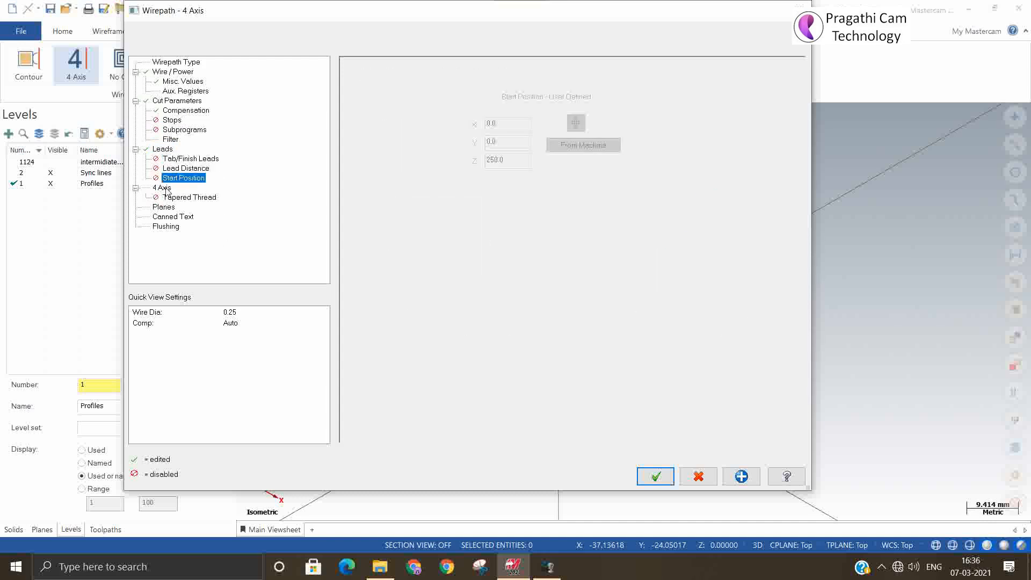
click(163, 188)
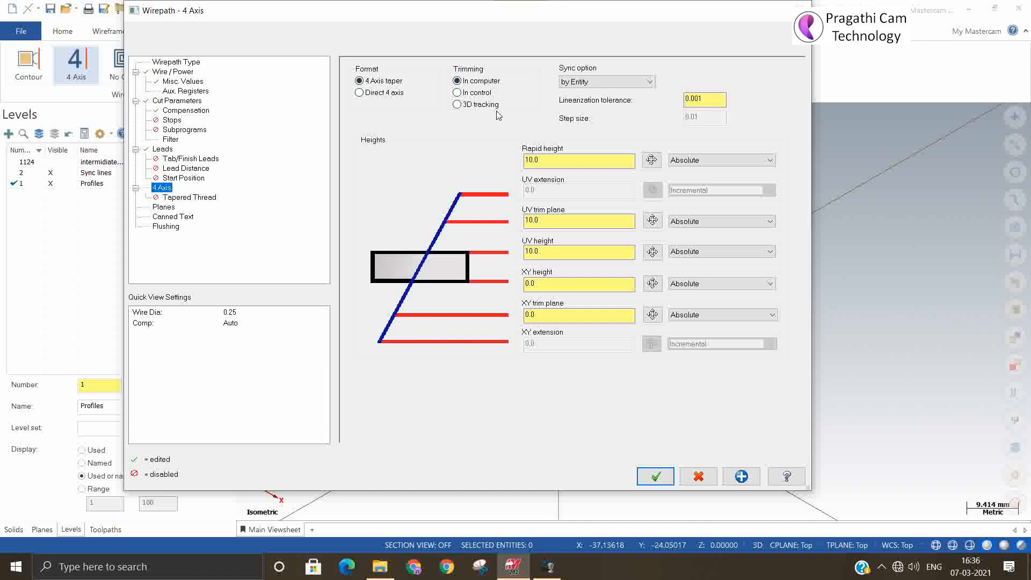
click(581, 83)
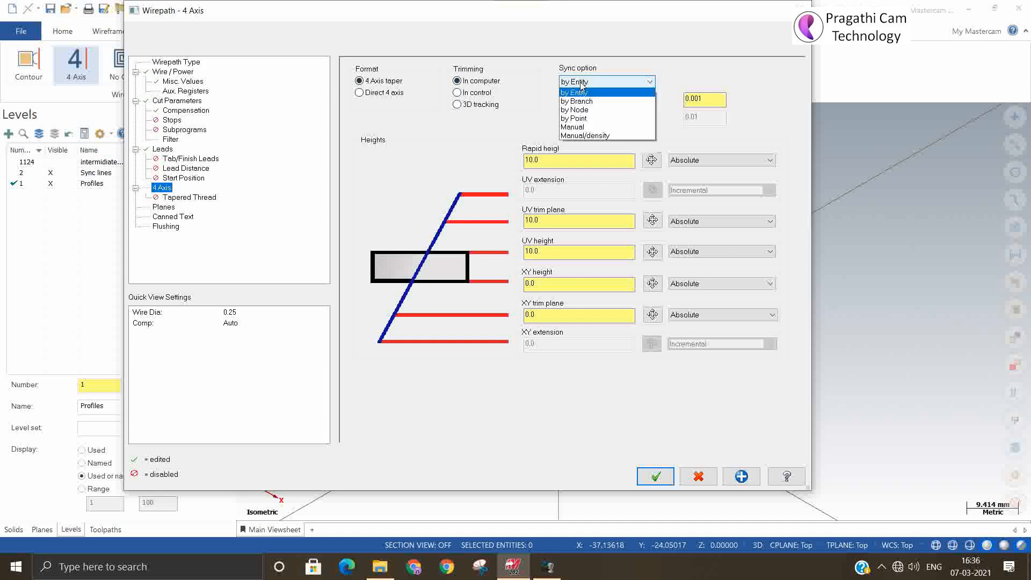
click(580, 102)
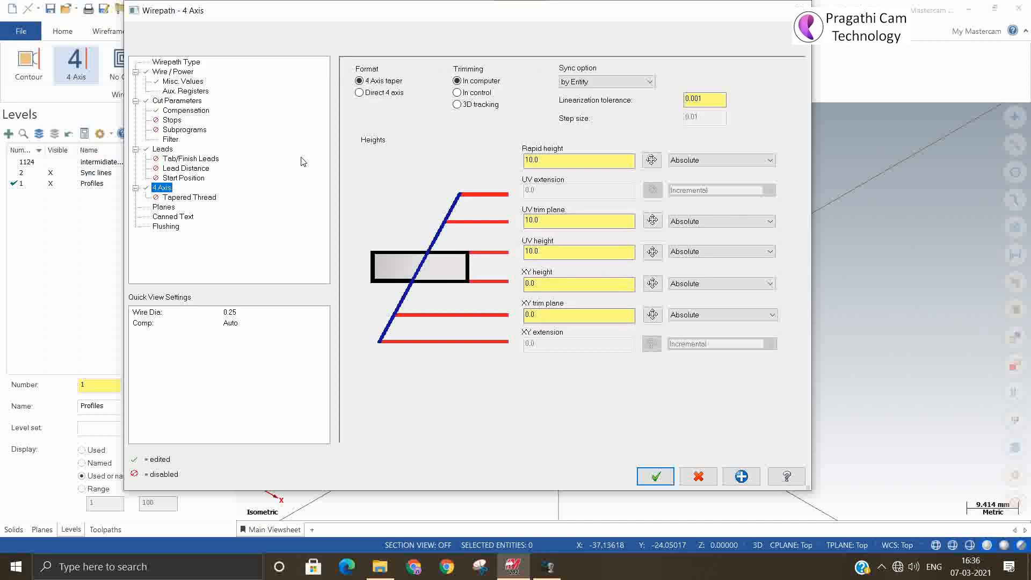
click(186, 199)
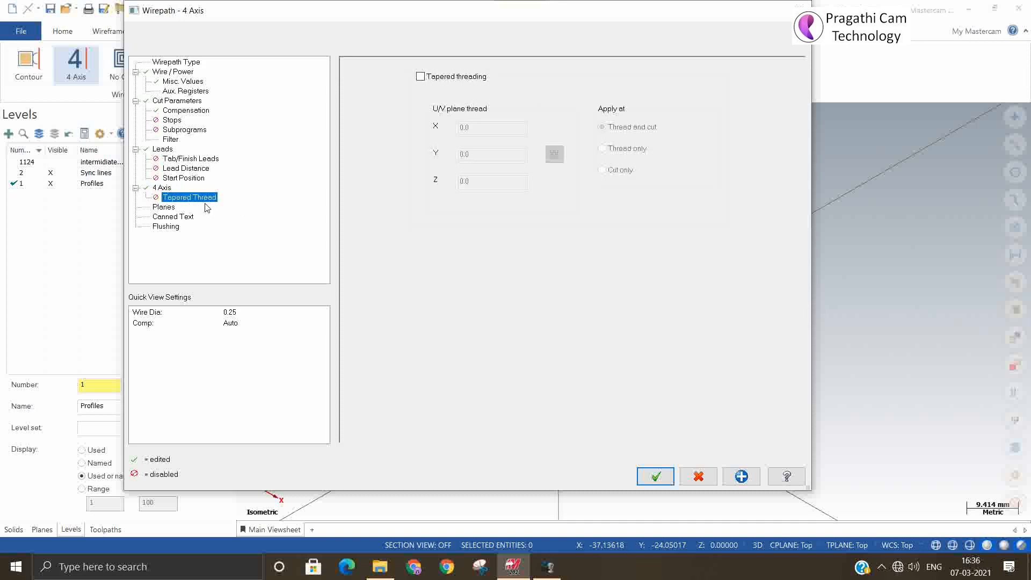
click(420, 77)
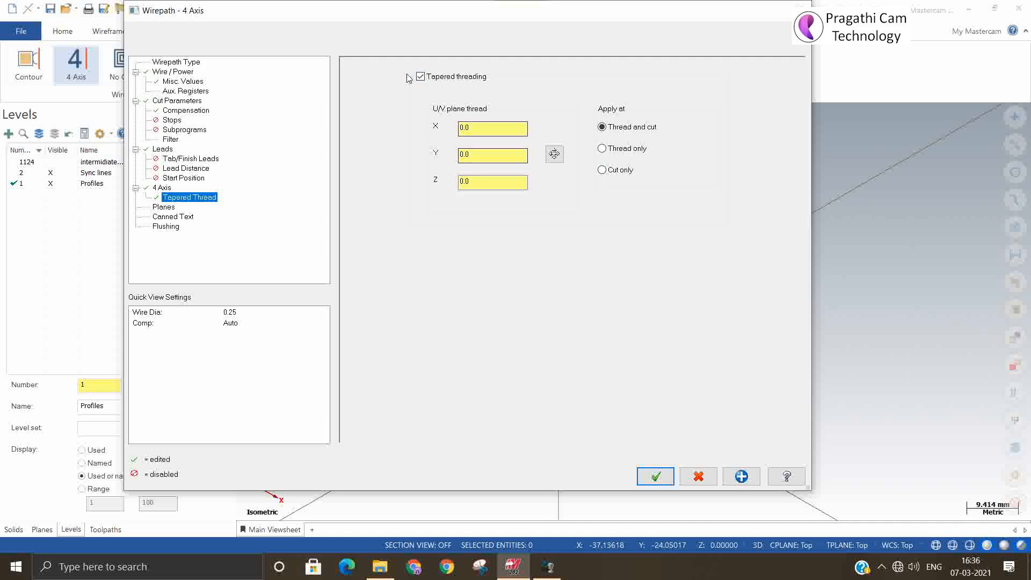
click(420, 77)
Keep the working coordinate system and work plane at Top, then accept the 4 Axis parameters to generate the wirepath.
click(162, 207)
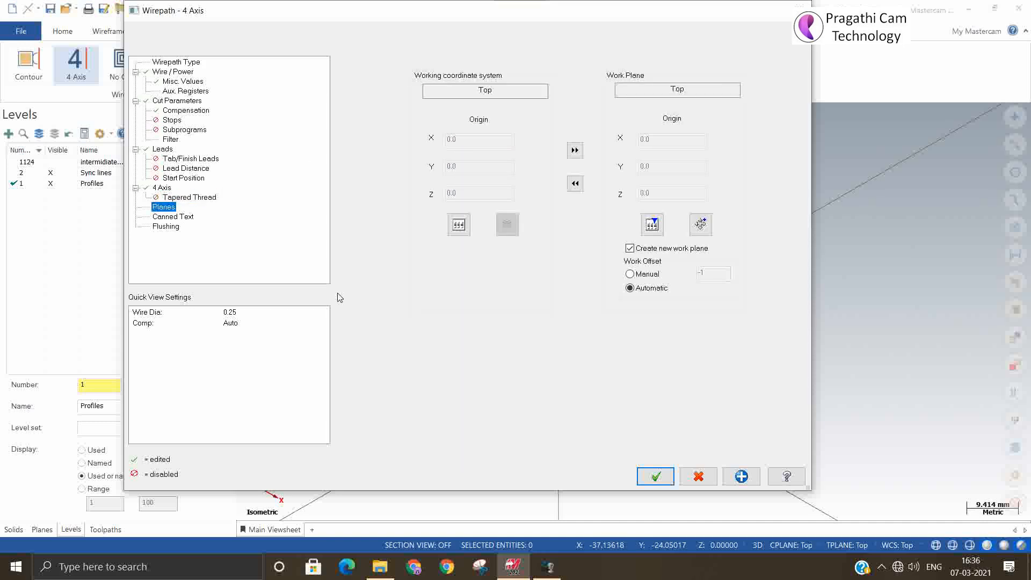
click(655, 481)
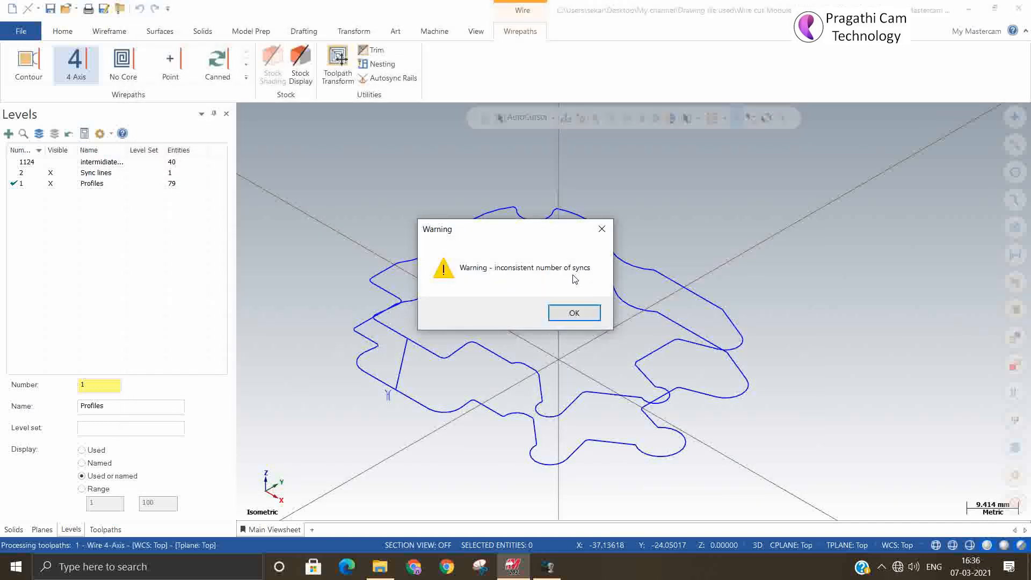
click(574, 313)
click(520, 319)
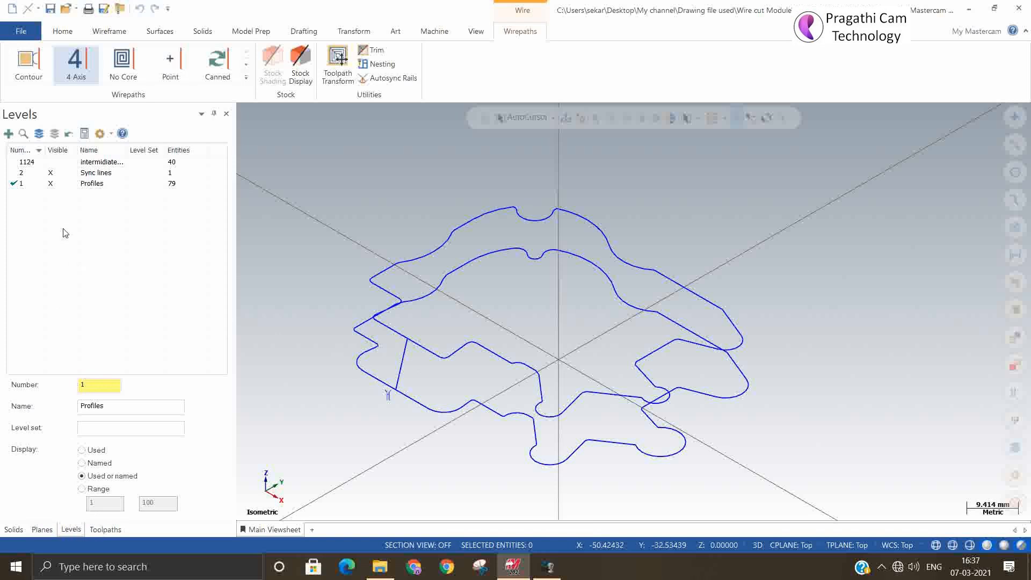
Remove the thread point chain from the Wire 4-Axis operation's geometry and accept the remaining chains.
click(99, 531)
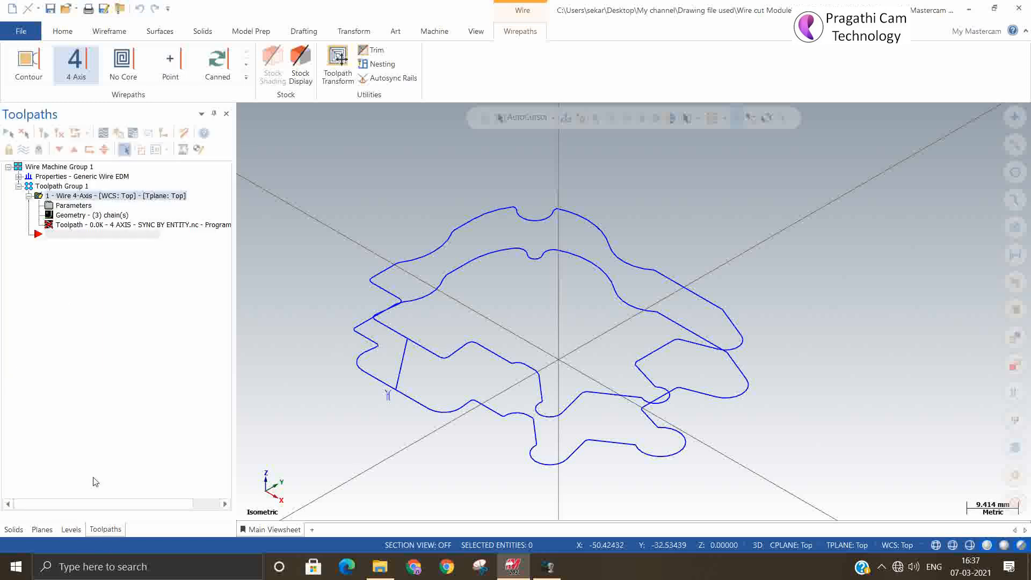
click(52, 214)
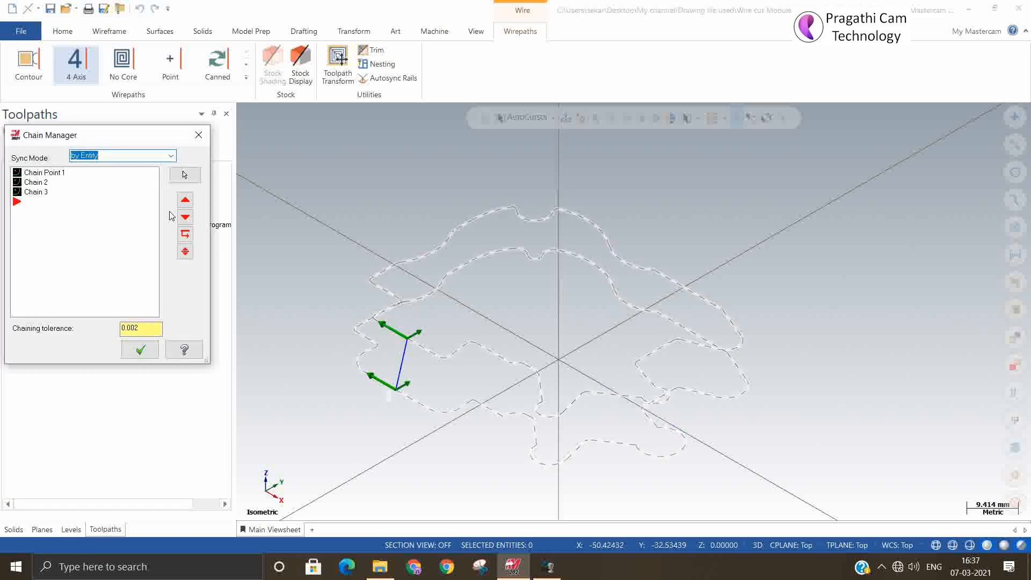
click(53, 173)
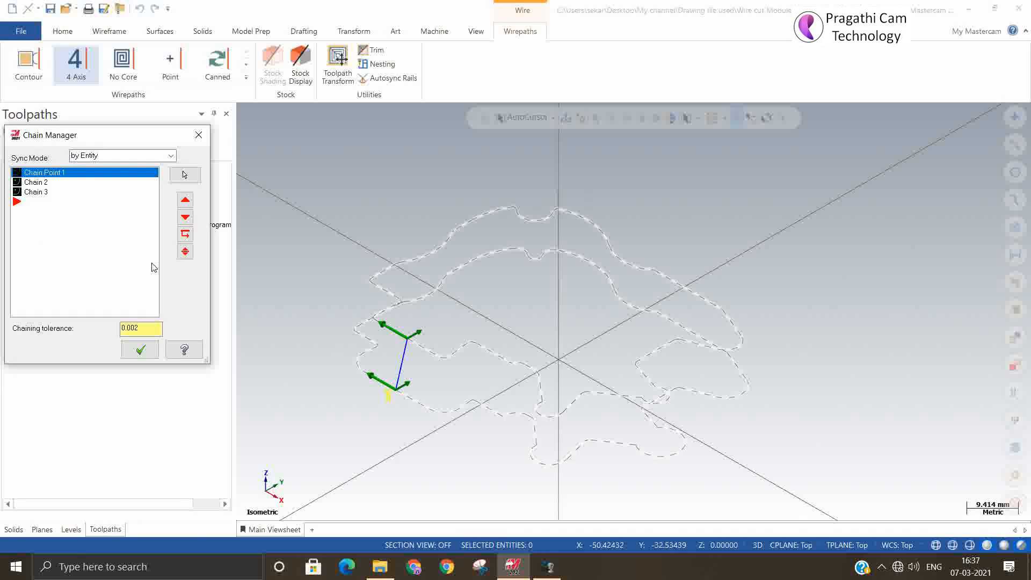
key(Delete)
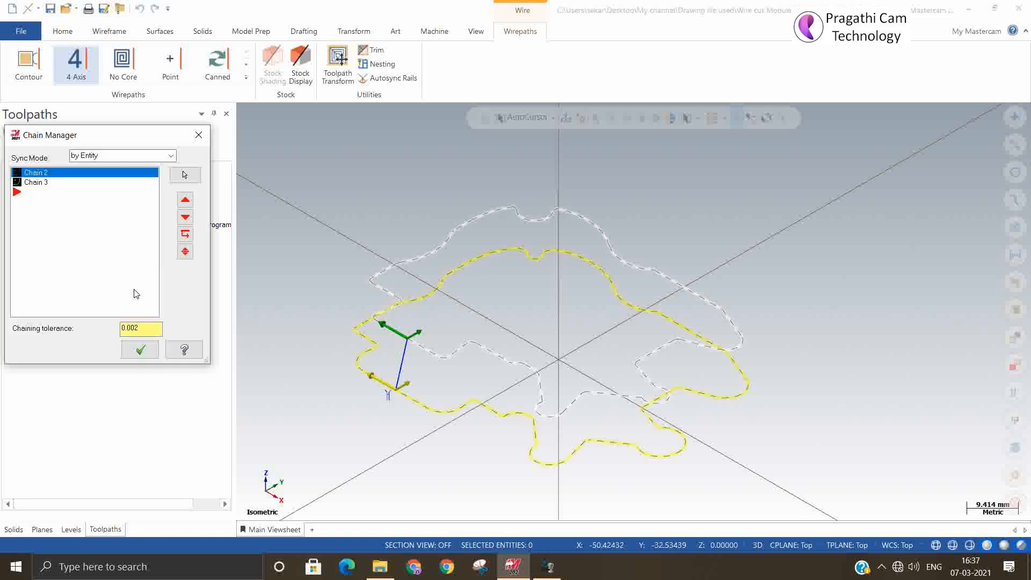
click(140, 350)
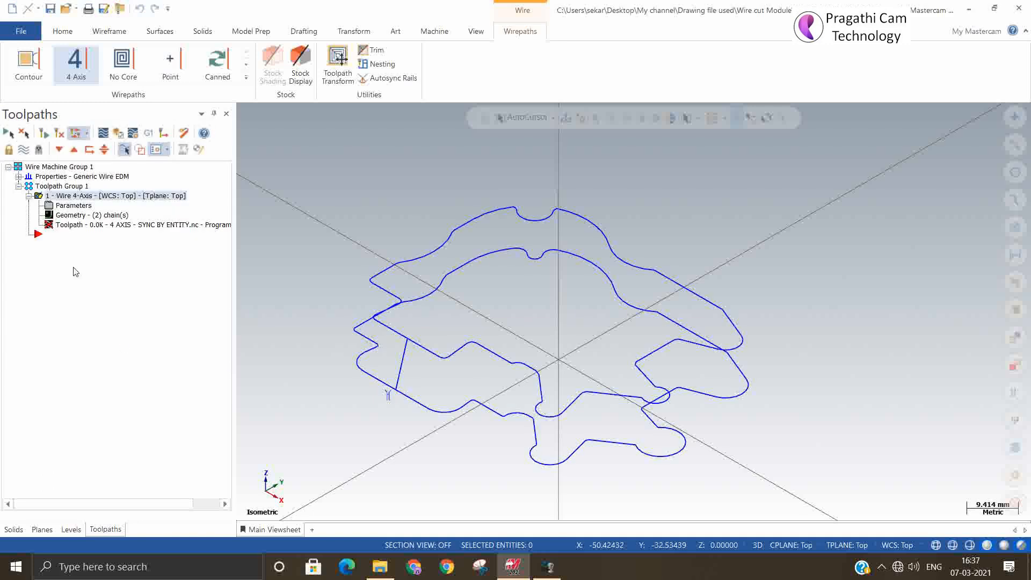
Try to regenerate the Wire 4-Axis operation with only the two profile chains, keeping the operation itself.
click(60, 138)
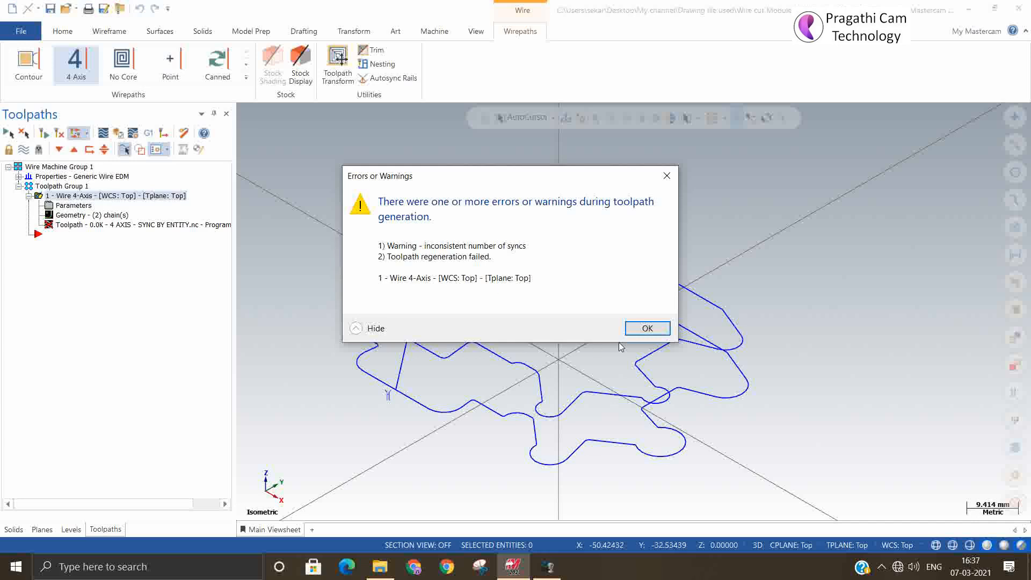
click(646, 328)
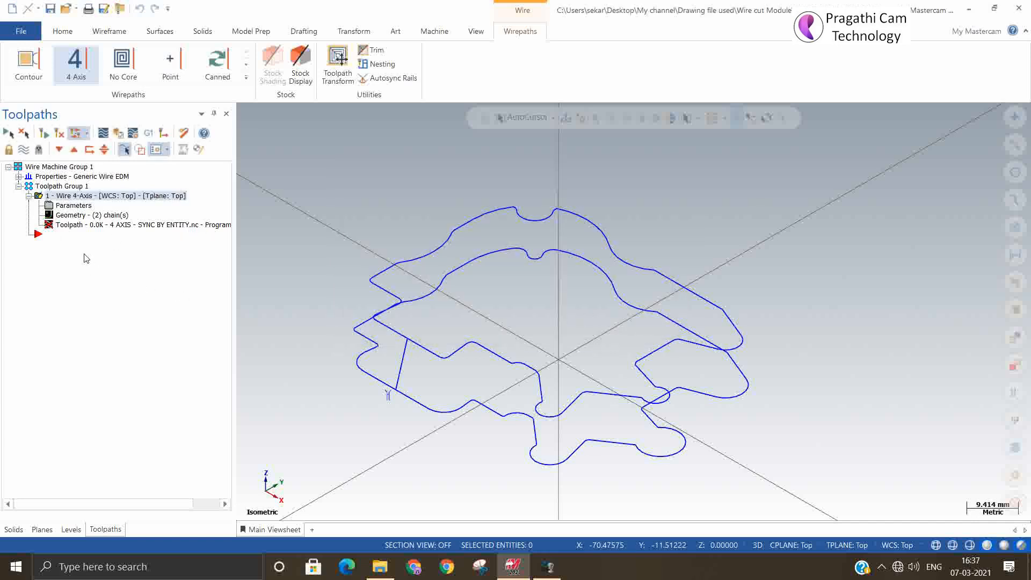
key(Delete)
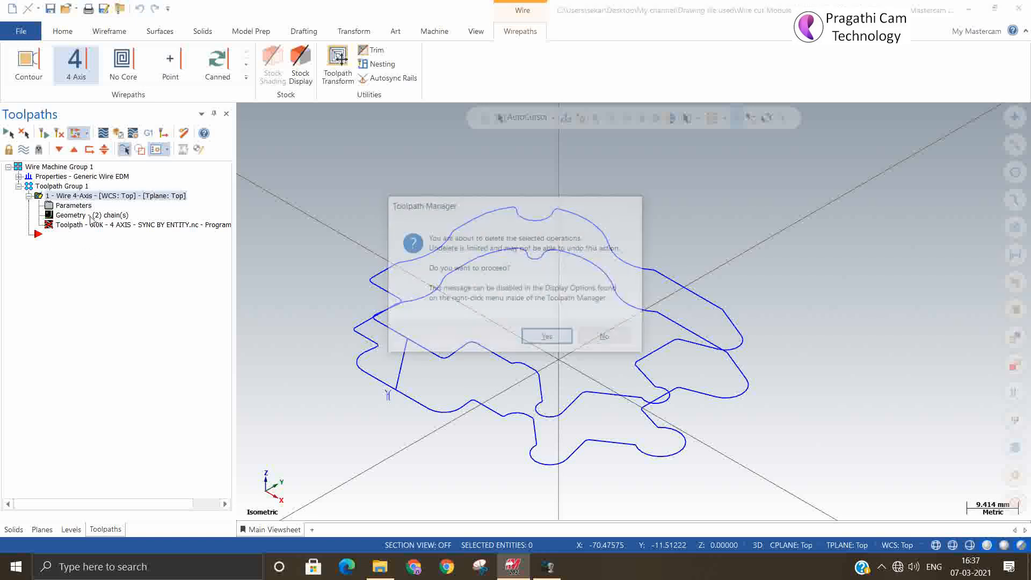
click(605, 339)
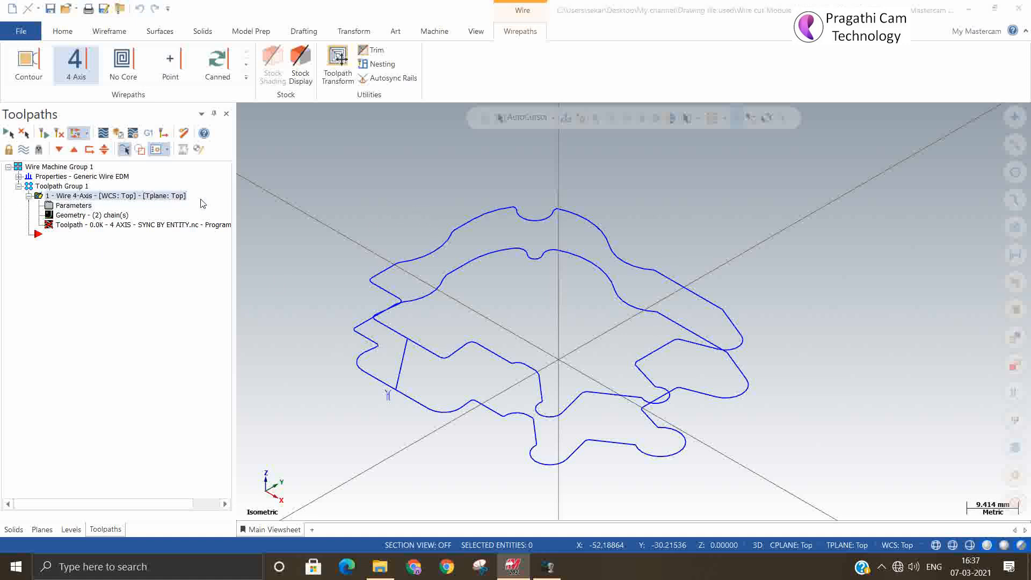
Set the Wire 4-Axis operation's sync option to by Branch and accept threading all chains at 0,0.
click(75, 206)
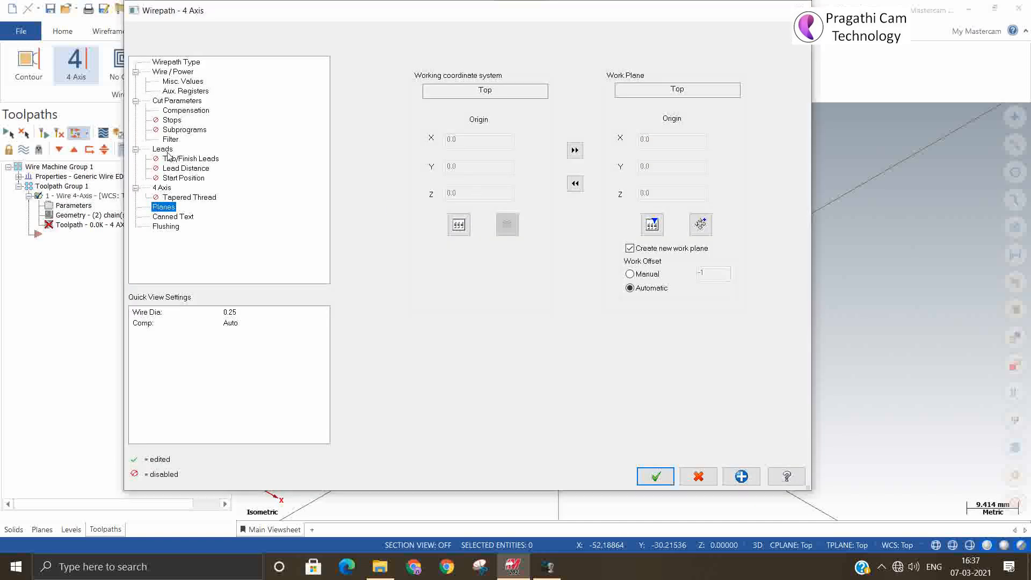
click(167, 188)
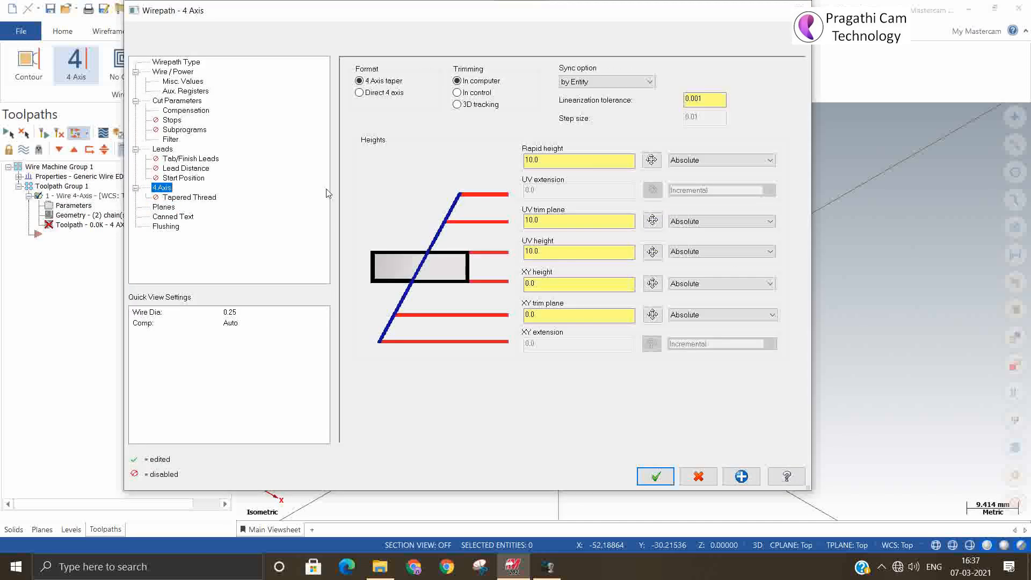
click(590, 84)
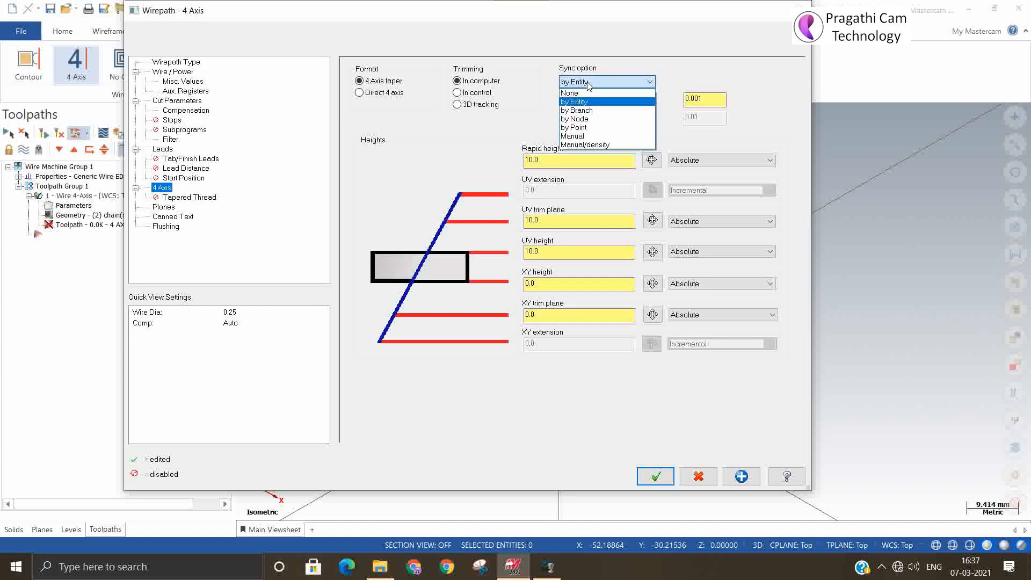
click(577, 111)
click(654, 477)
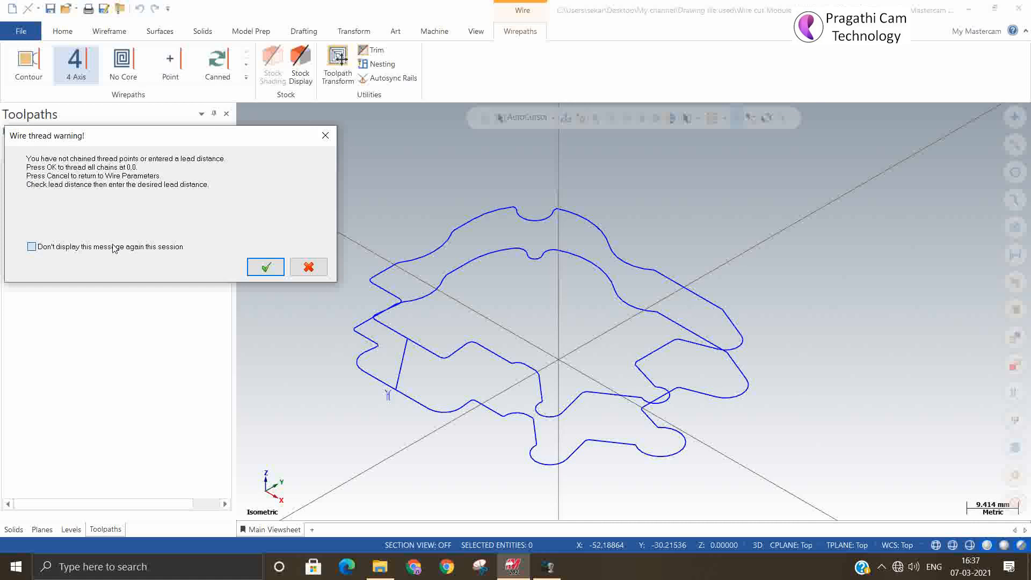
click(266, 267)
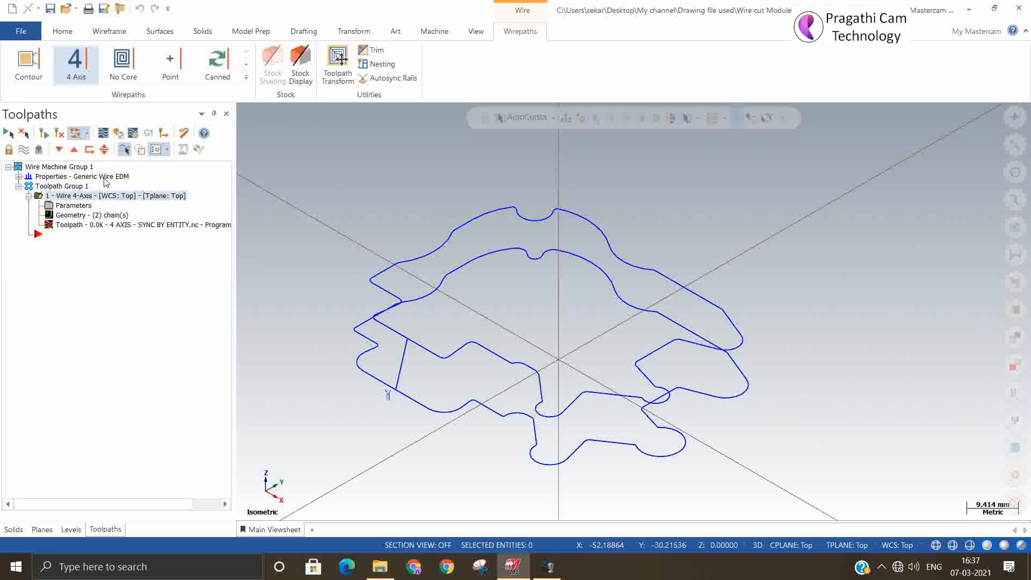
Regenerate the Wire 4-Axis operation and inspect the synchronised wirepath from above.
click(58, 133)
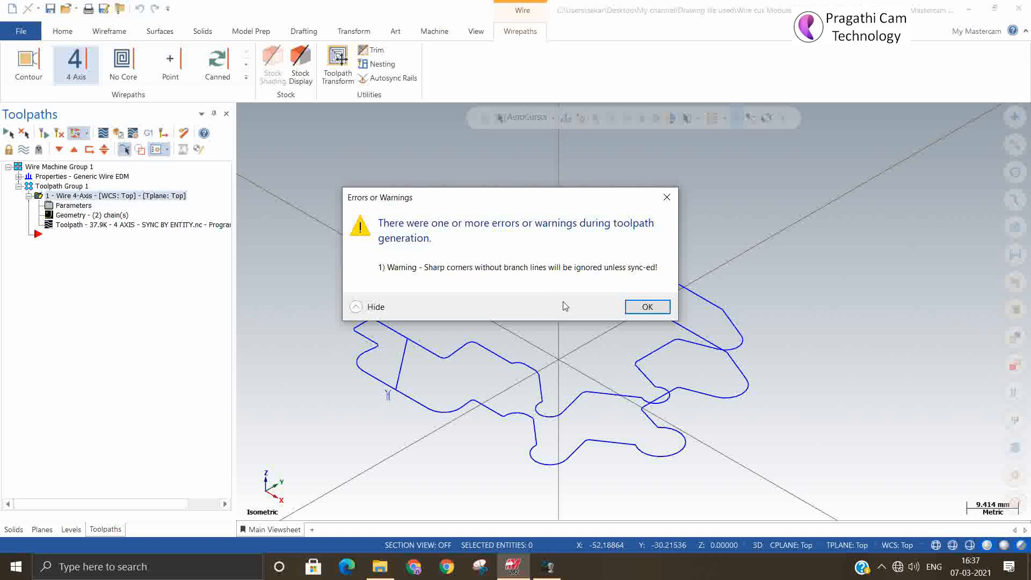
click(629, 307)
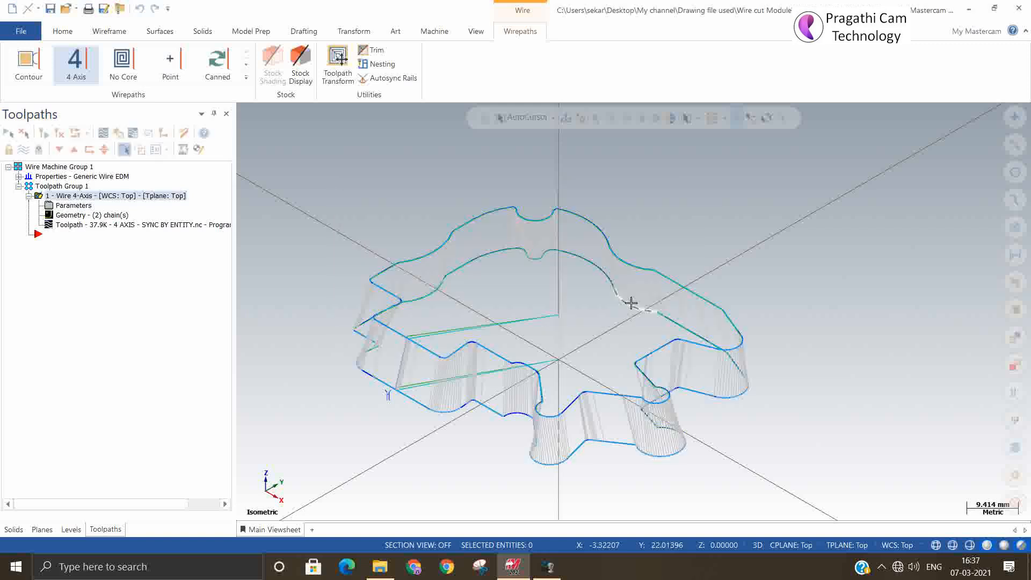
middle_drag(277, 284, 289, 339)
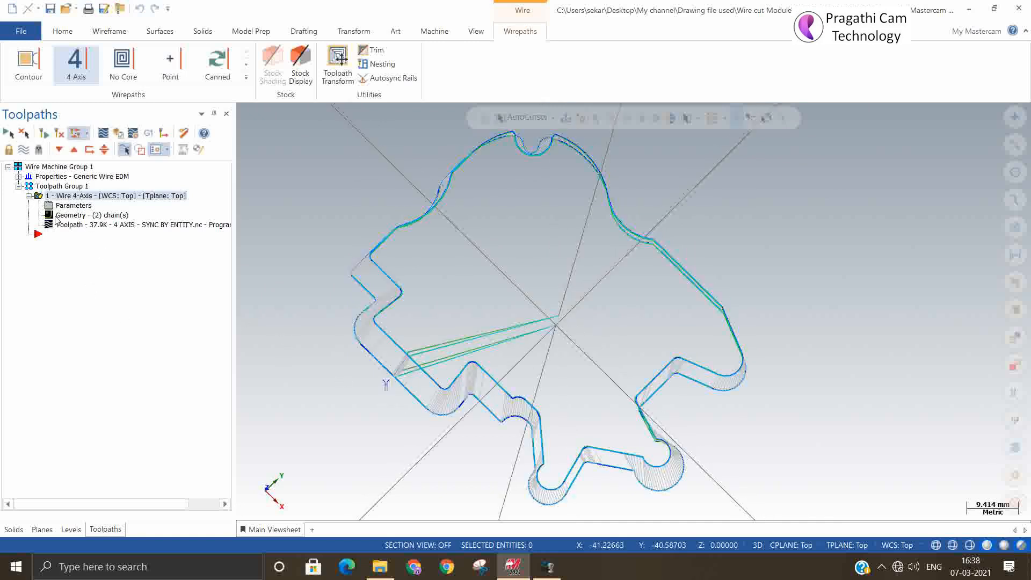
Add the thread point beside the lower profile's start as a point chain in the operation's geometry.
click(57, 216)
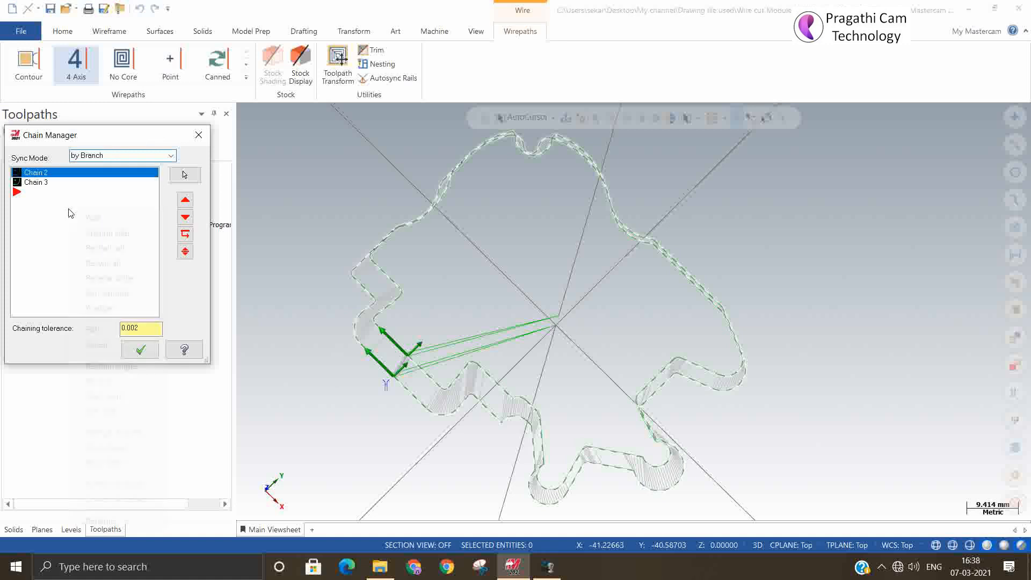
right_click(69, 210)
click(91, 219)
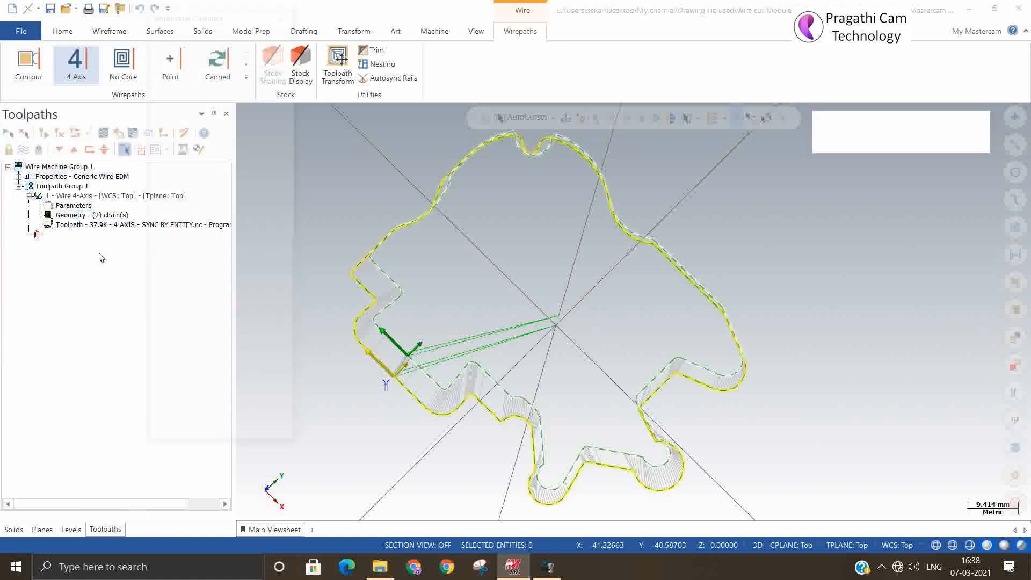
click(199, 162)
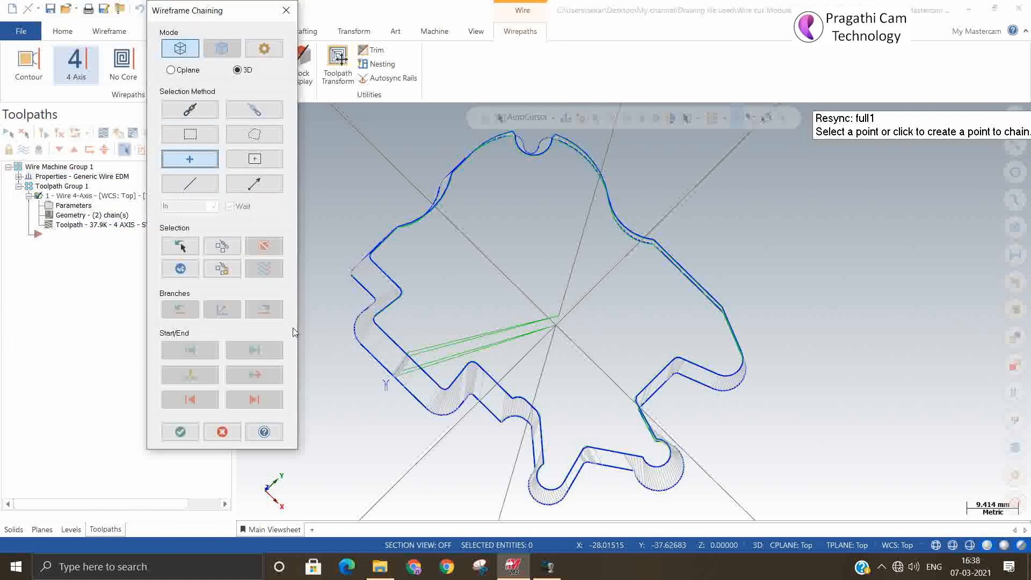
click(387, 386)
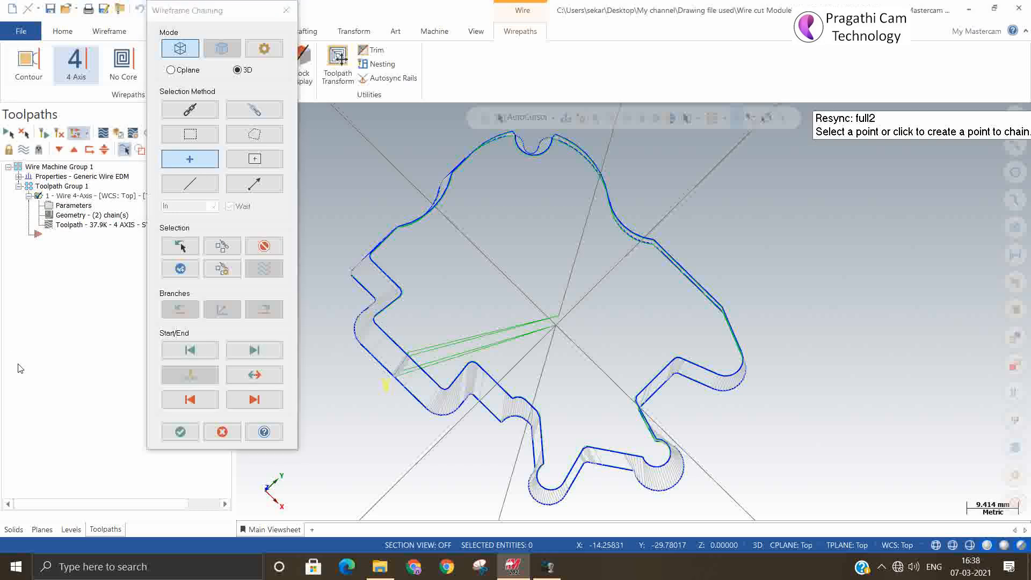
click(180, 432)
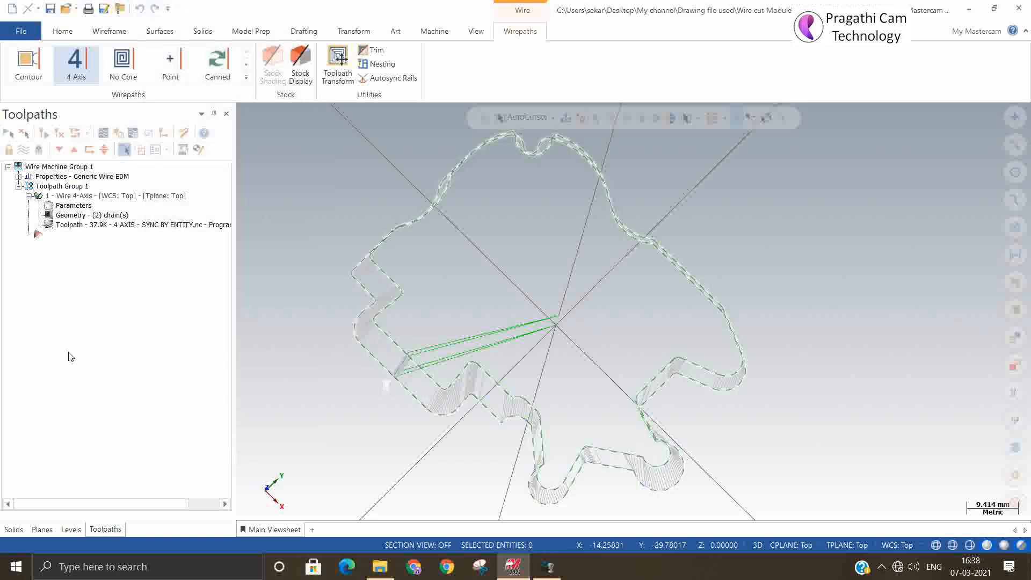
Move the thread point chain ahead of the two profile chains, regenerate the Wire 4-Axis operation and inspect its wirepath.
drag(43, 192, 32, 172)
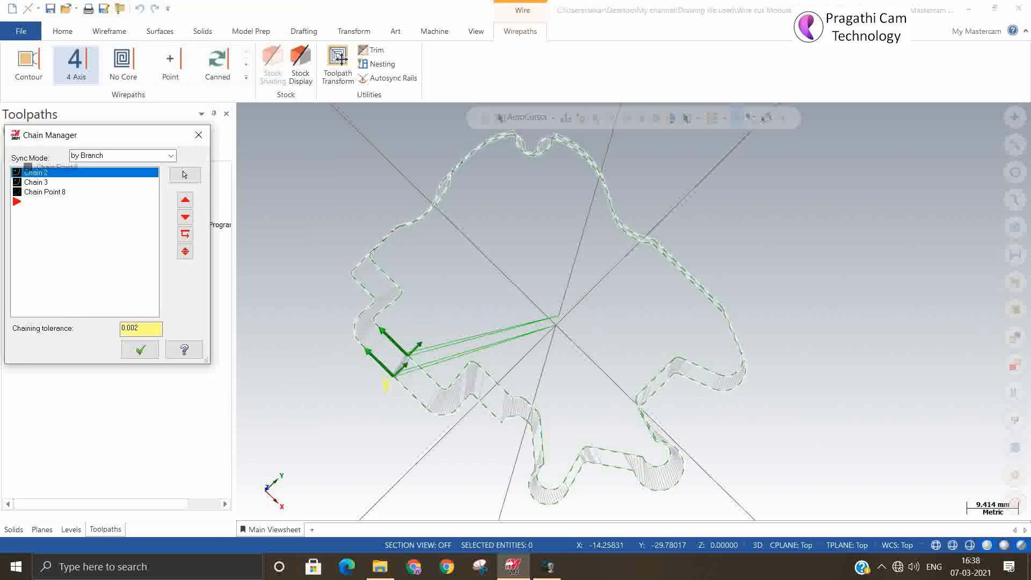
click(139, 349)
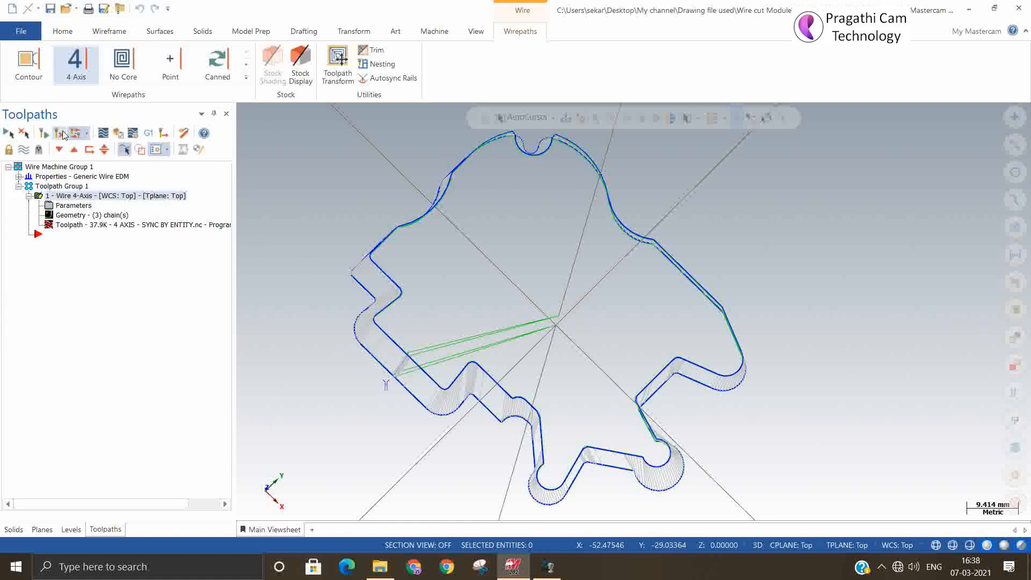
click(62, 134)
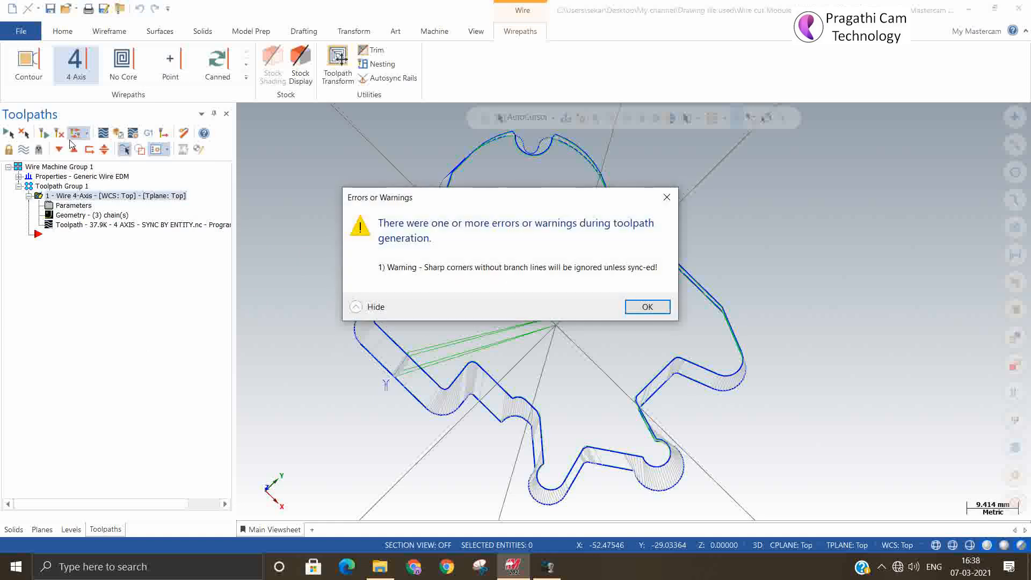
click(646, 308)
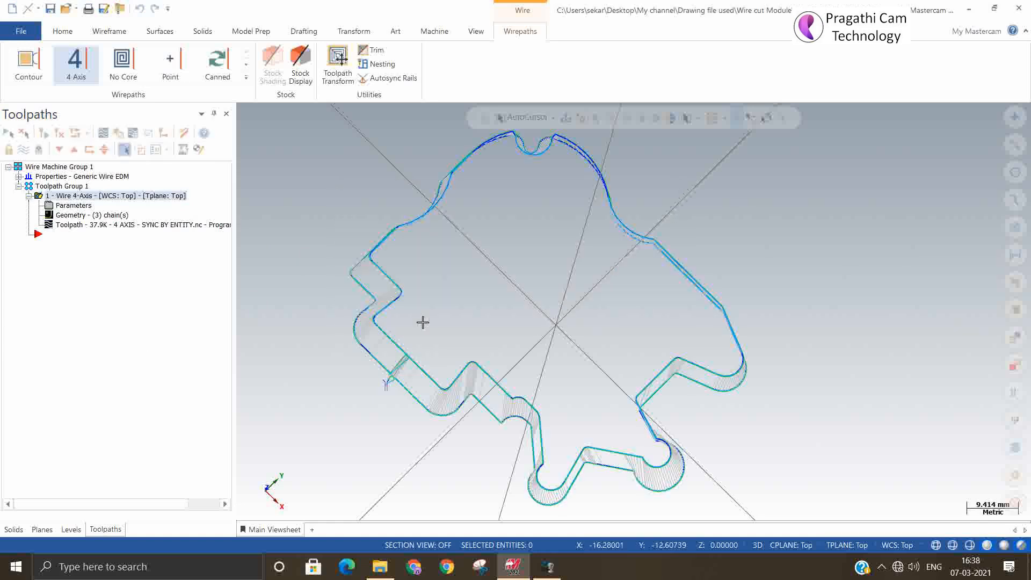
middle_drag(525, 398, 516, 379)
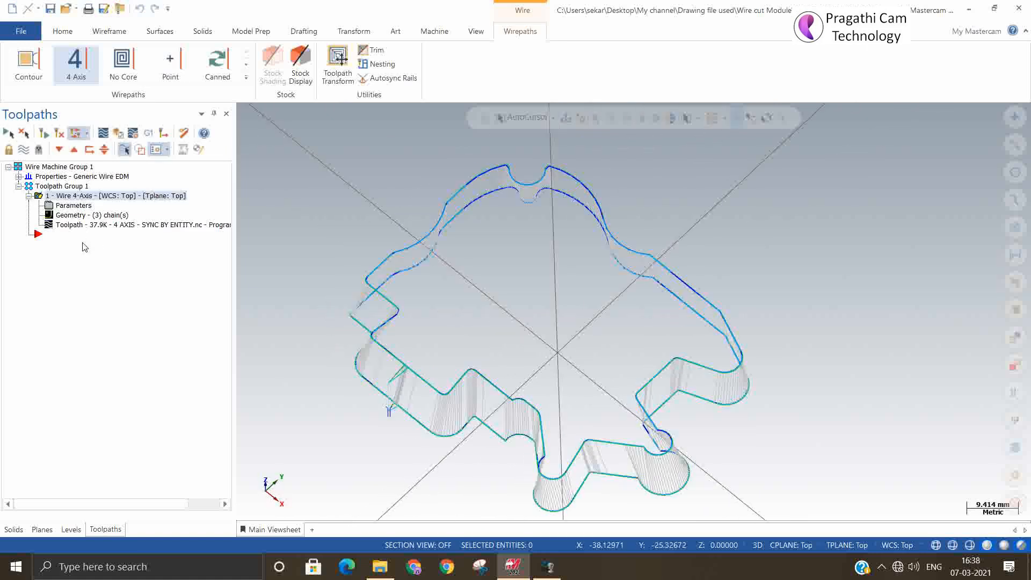
Delete the Wire 4-Axis operation and show the two profiles from the top view.
key(Delete)
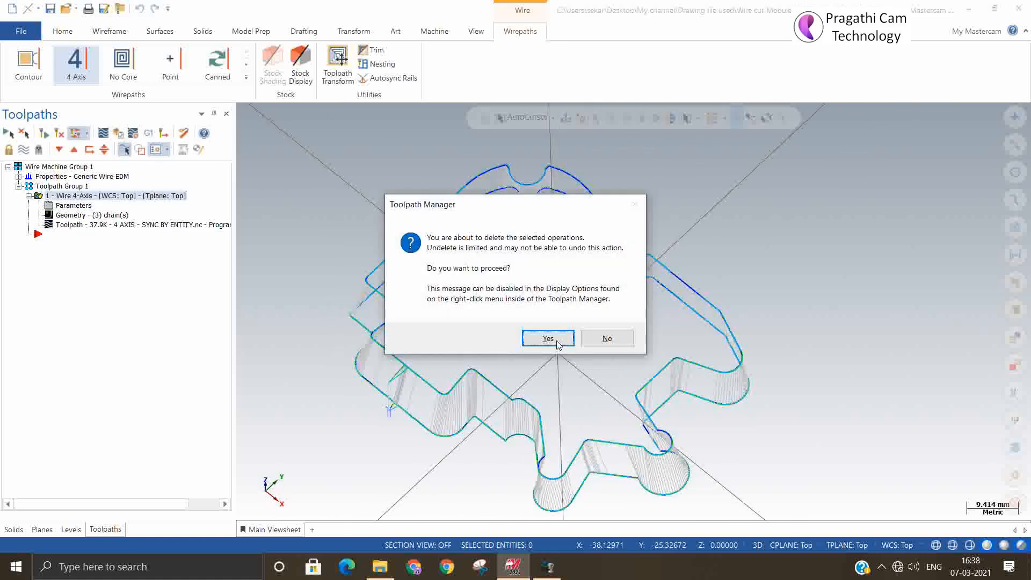
click(548, 339)
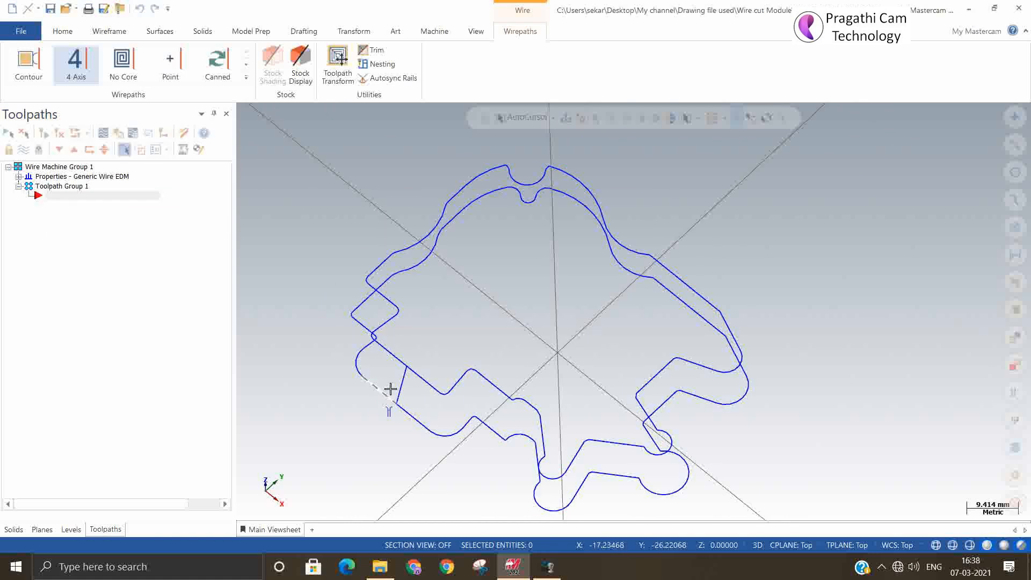
right_click(511, 334)
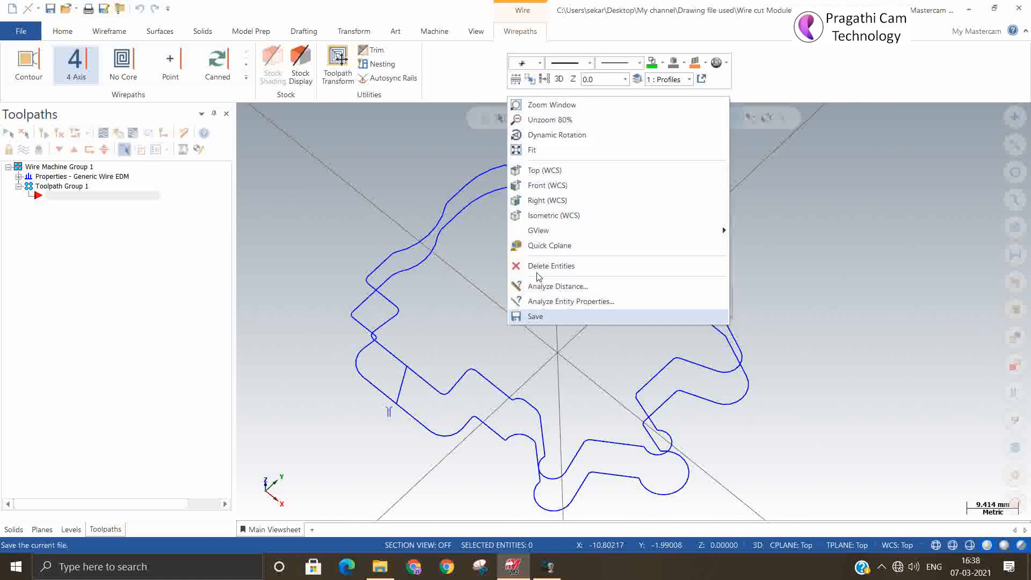
click(530, 171)
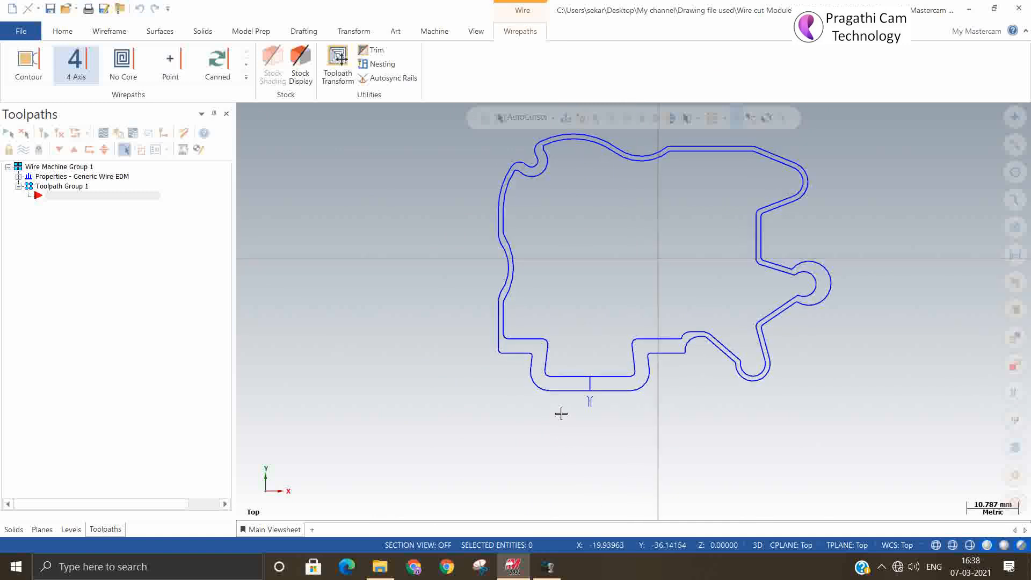
Select the lines and fillets of both profiles from the start line around the lower-left step to the lower left vertical edge.
scroll(561, 413, up, 2)
click(560, 379)
click(534, 377)
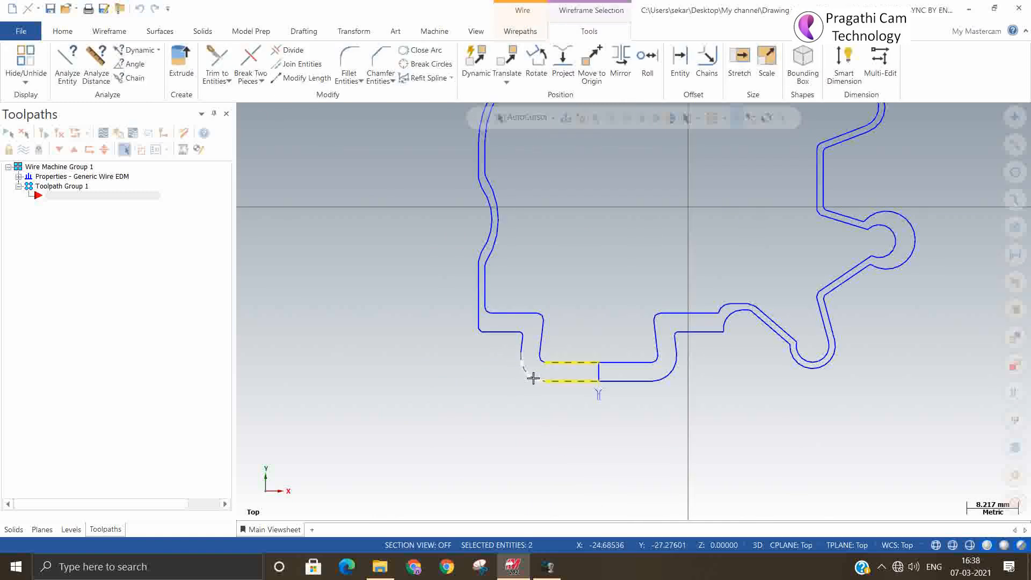
click(521, 348)
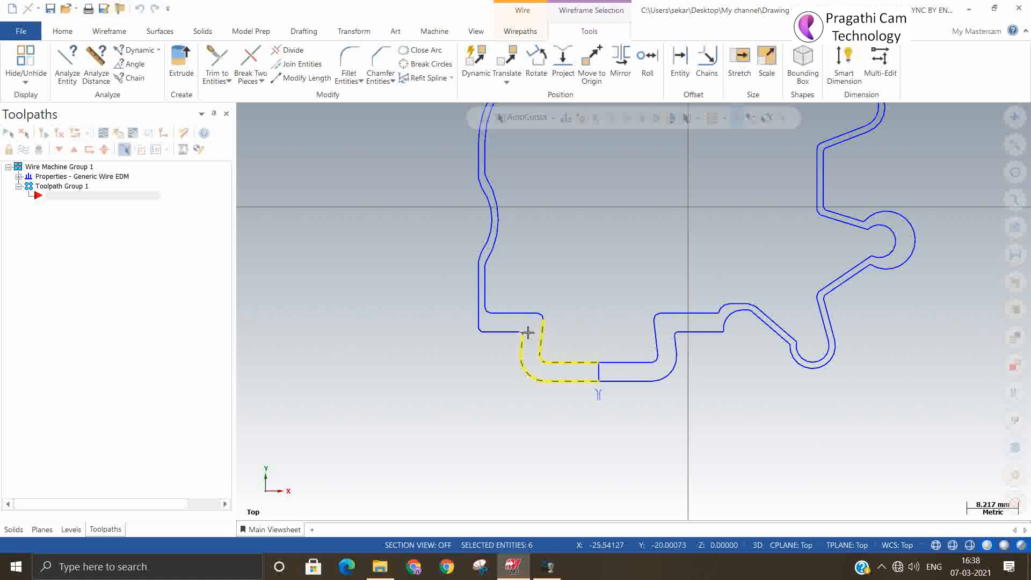
click(505, 332)
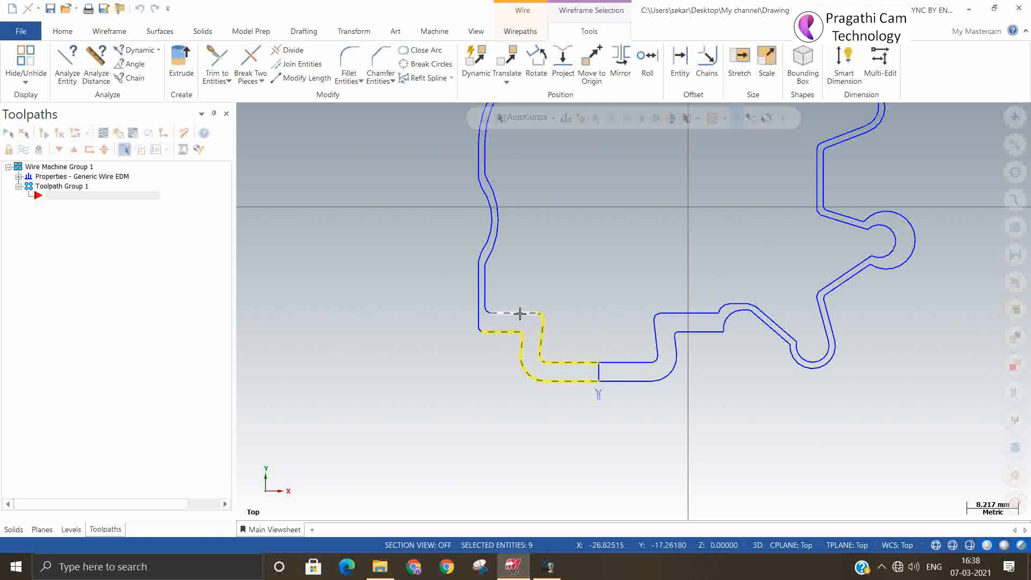
click(521, 313)
scroll(472, 353, up, 3)
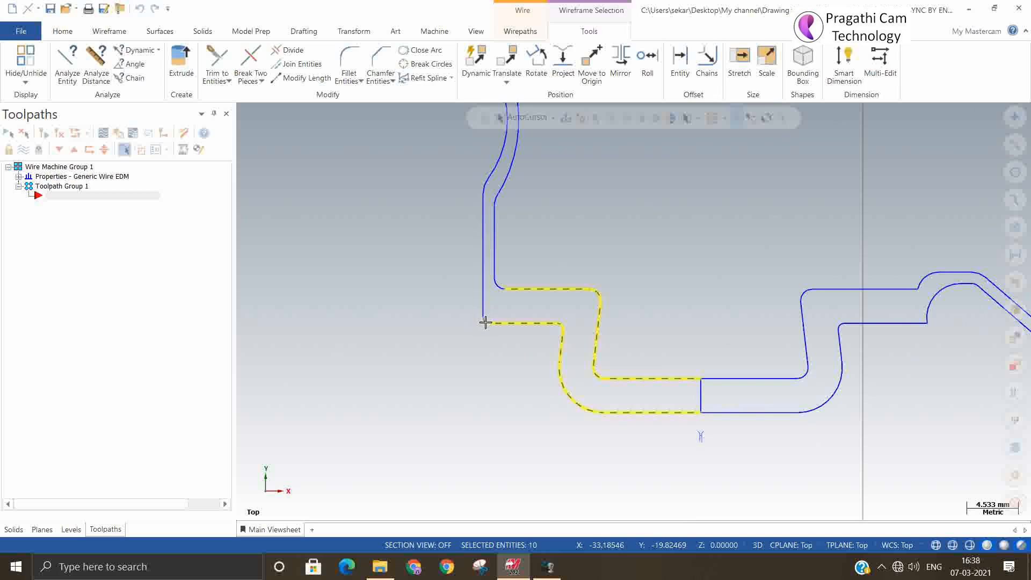
click(485, 323)
click(499, 285)
click(484, 281)
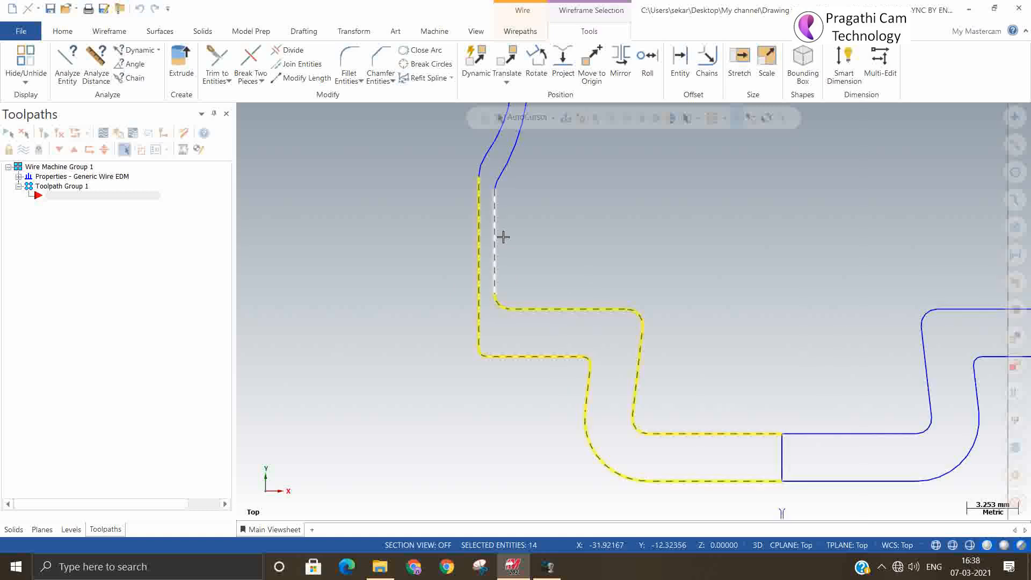
Add the small fillets and the curved-in arcs on the left side of both profiles to the selection.
scroll(439, 411, down, 4)
scroll(440, 410, down, 1)
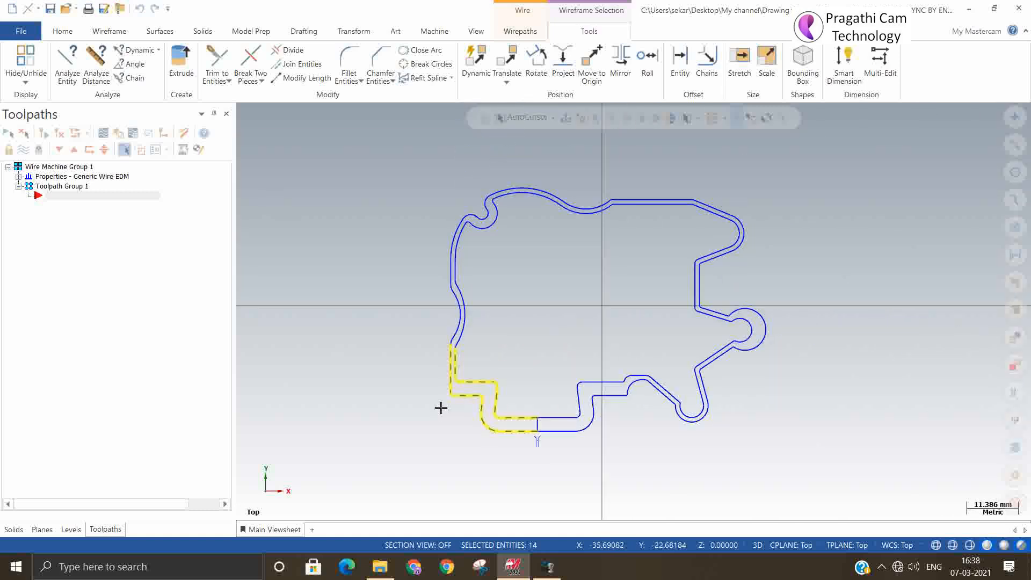
scroll(452, 344, up, 6)
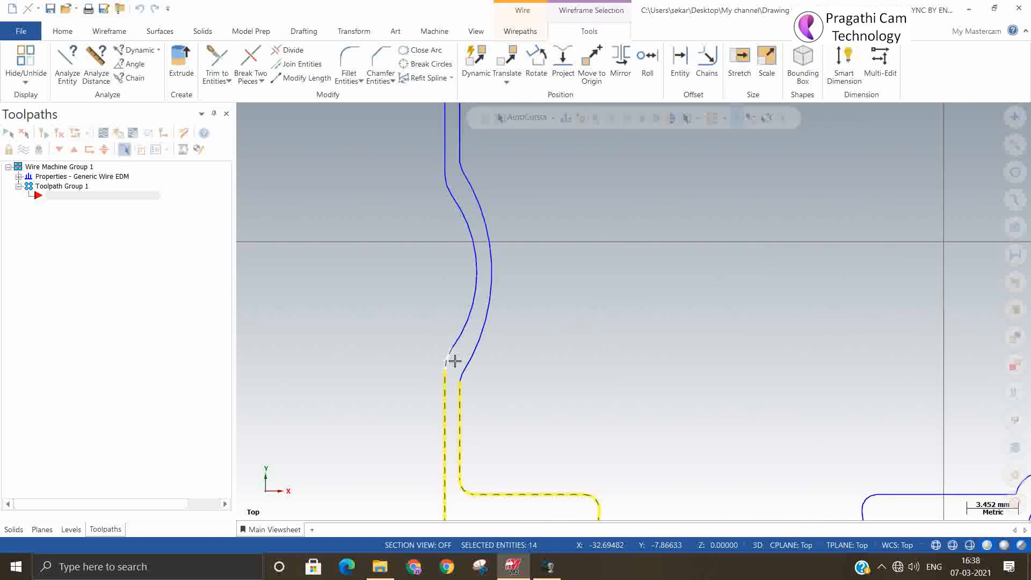
click(453, 364)
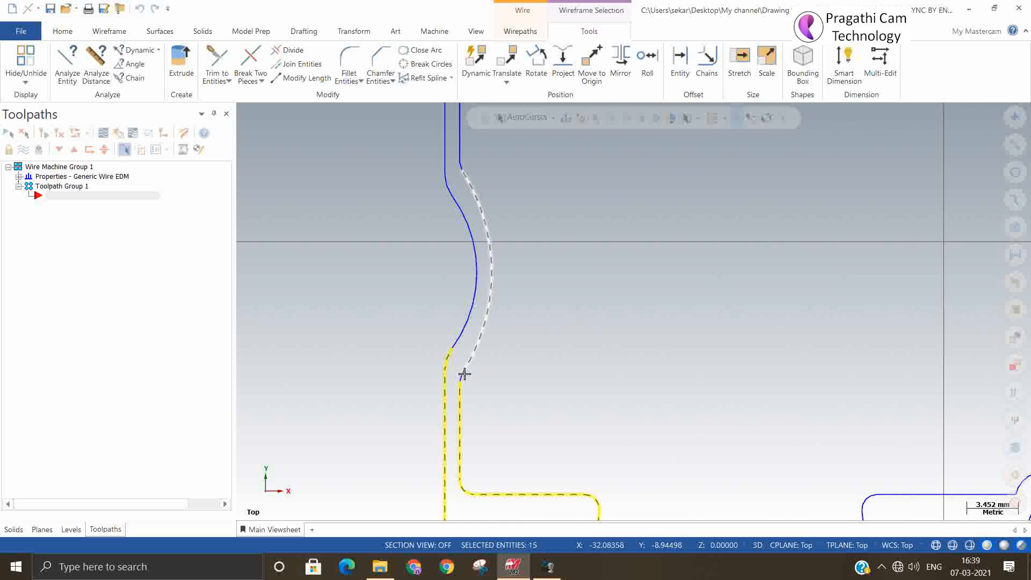
scroll(474, 380, up, 2)
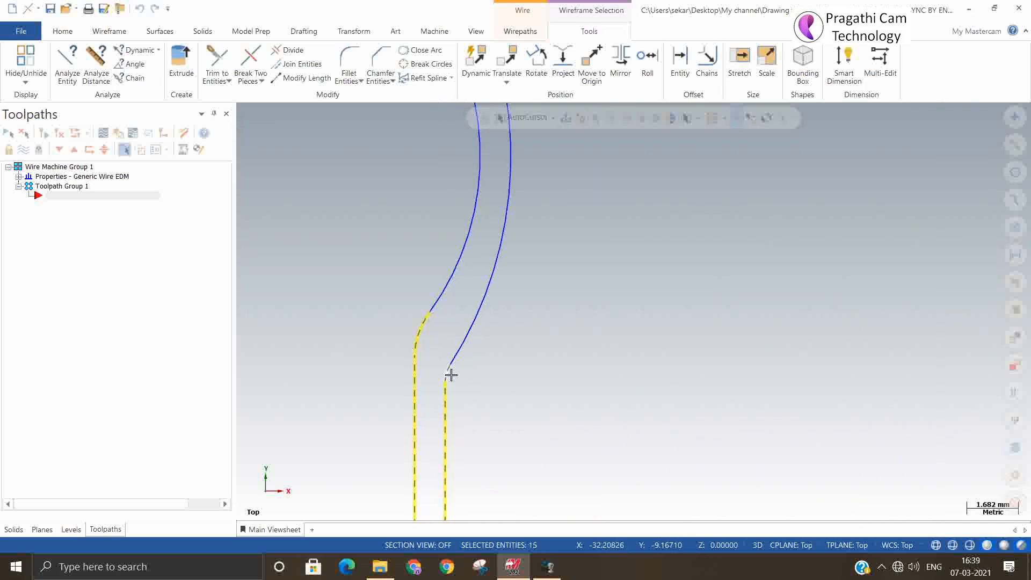
click(450, 372)
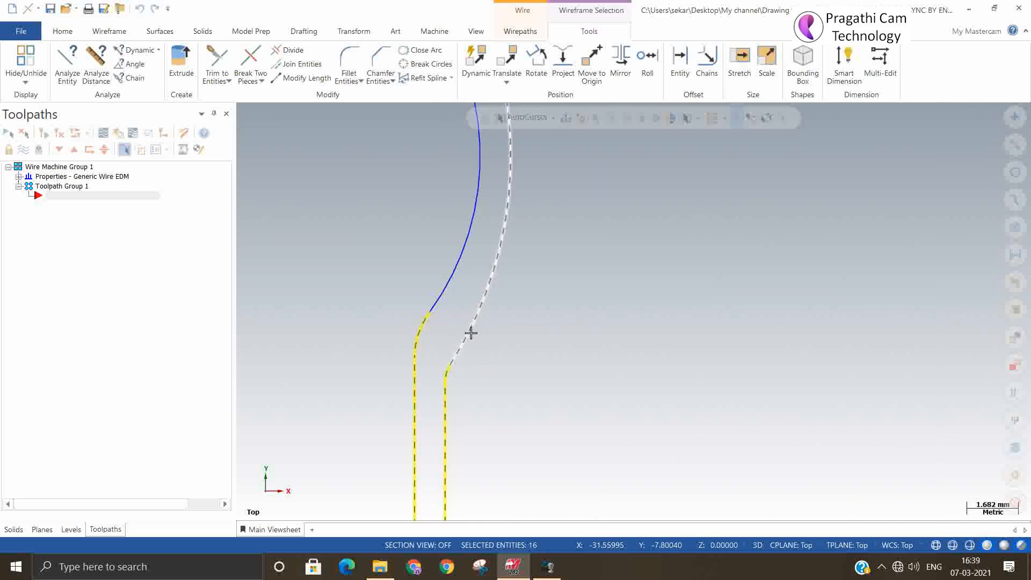
click(468, 332)
click(442, 288)
scroll(389, 441, down, 2)
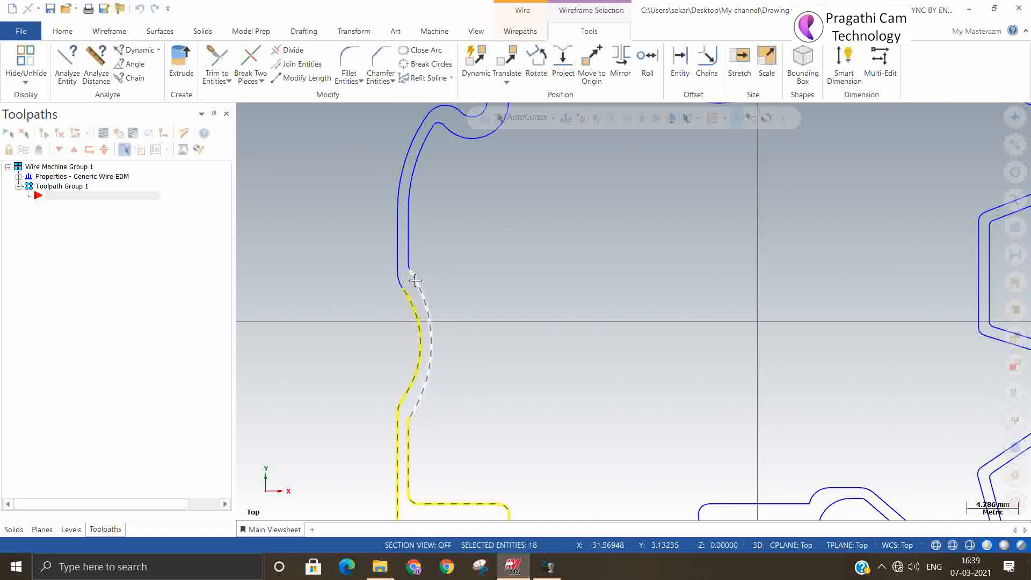
Add both profiles' next fillets, upper left vertical lines and the long arcs leading to the notch to the selection.
scroll(416, 244, up, 2)
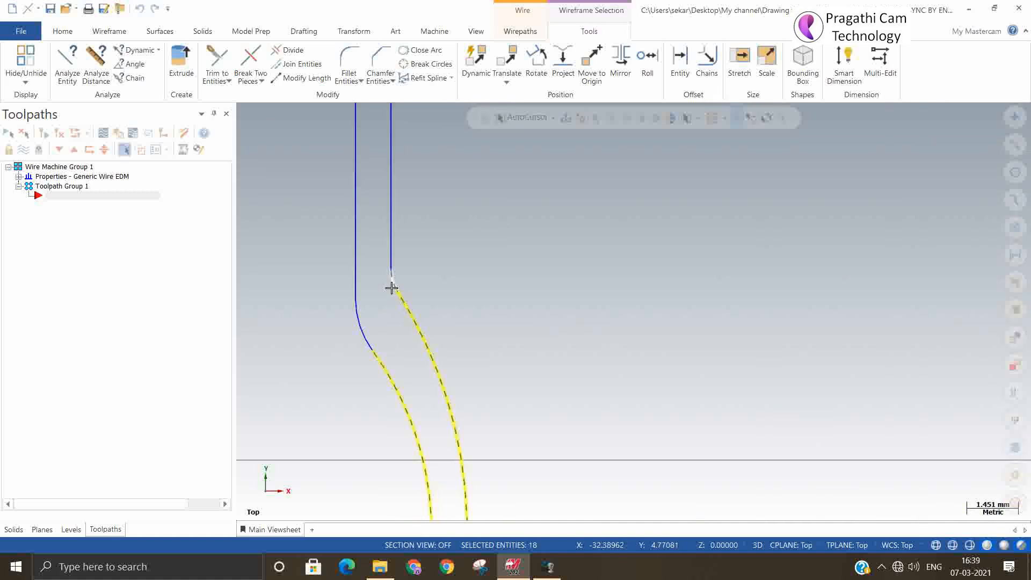
click(391, 288)
click(369, 334)
click(352, 276)
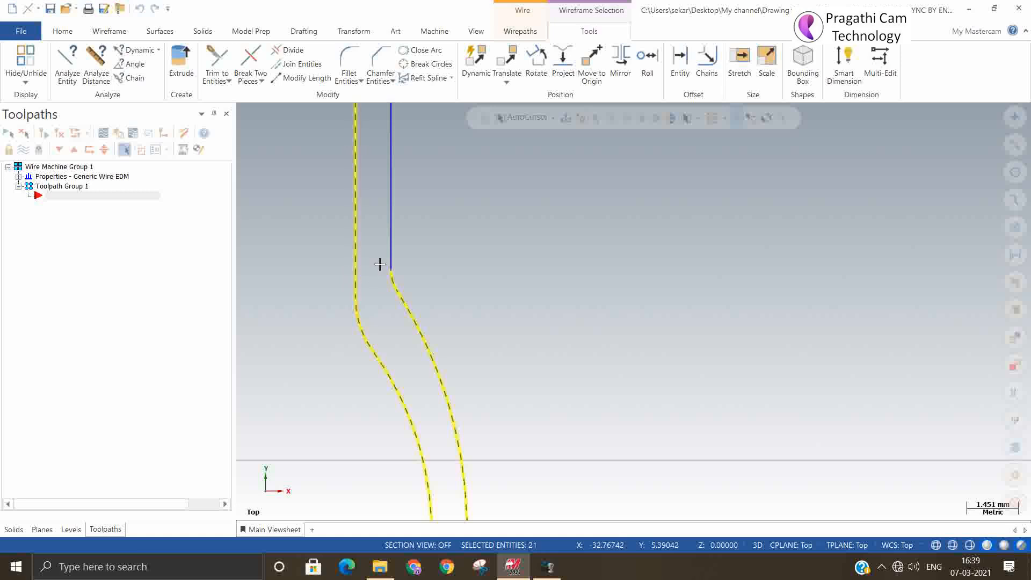
click(391, 252)
scroll(373, 376, down, 2)
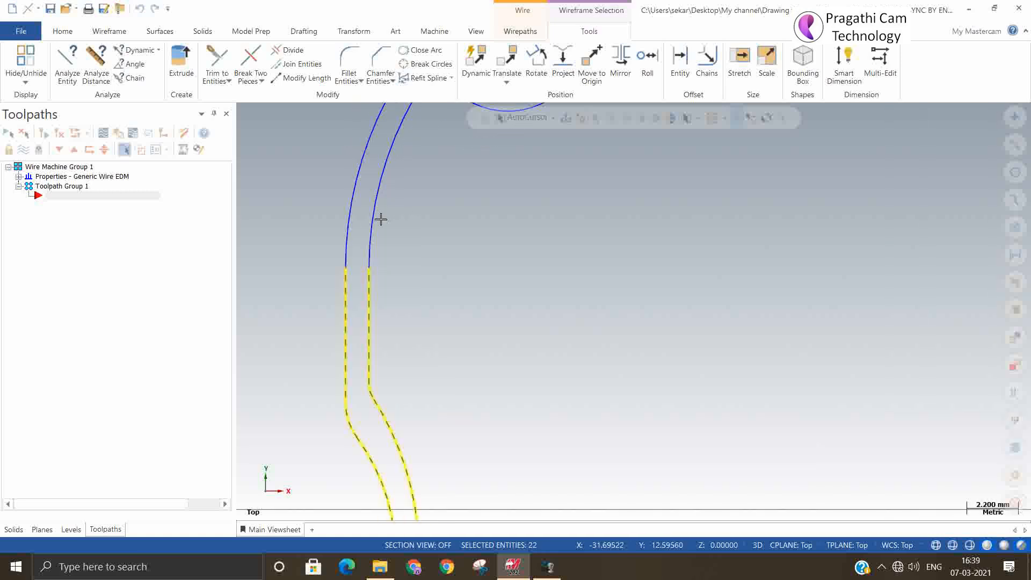
click(373, 224)
click(346, 217)
scroll(369, 405, down, 2)
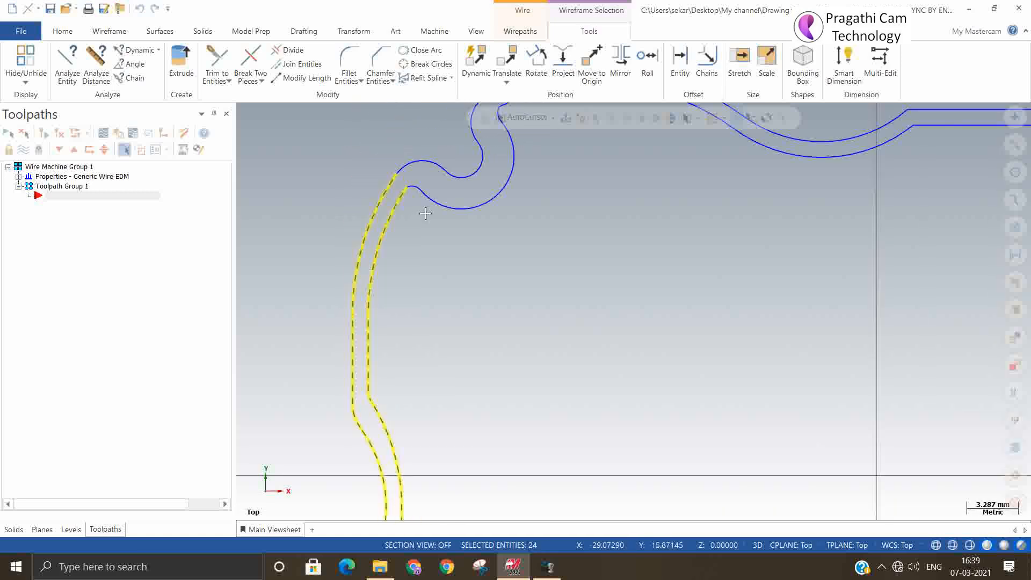
Add all arcs of the upper-left notch on both profiles to the selection.
scroll(427, 171, up, 3)
click(395, 151)
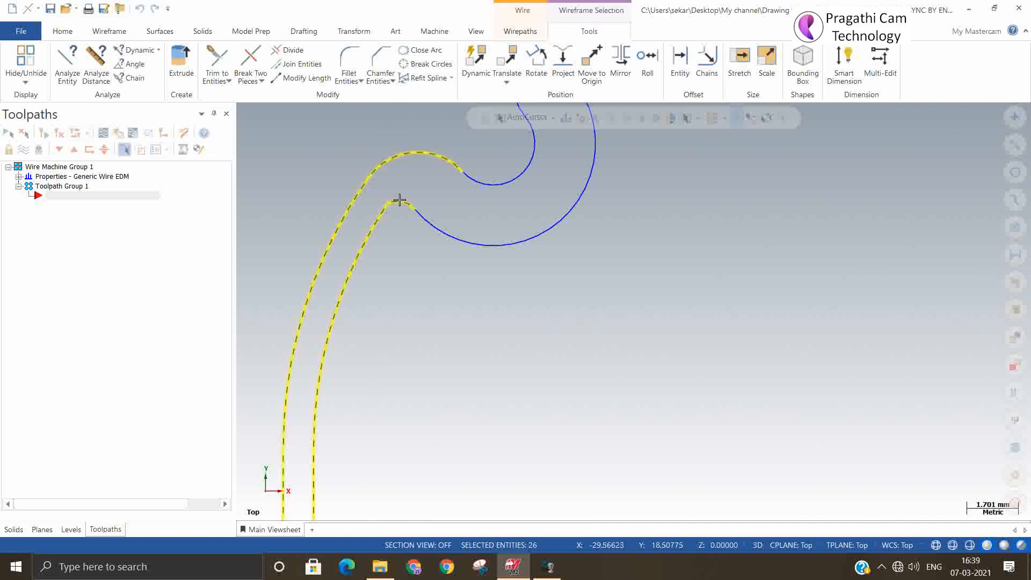
click(433, 228)
scroll(486, 341, down, 3)
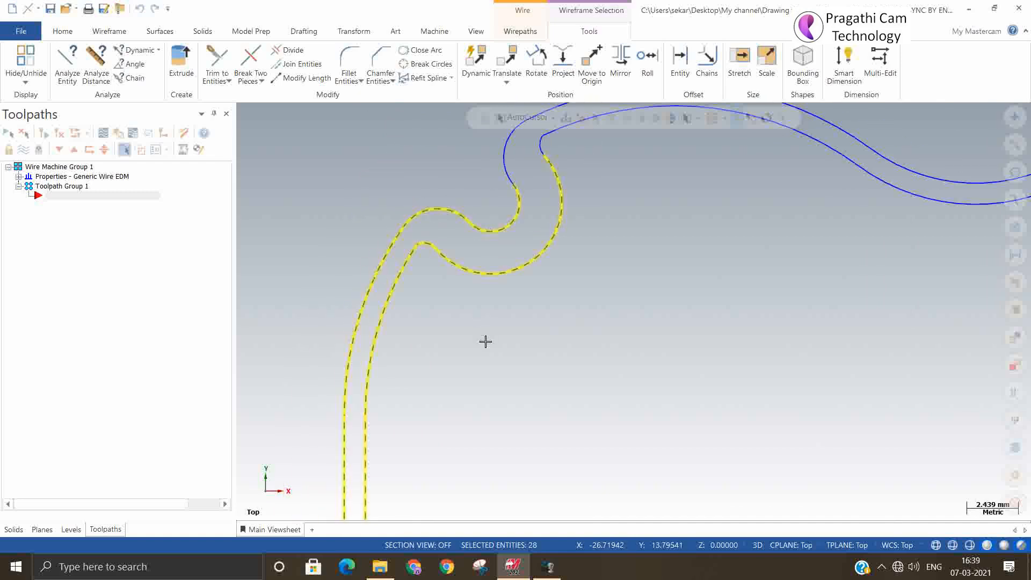
scroll(523, 214, up, 3)
click(529, 182)
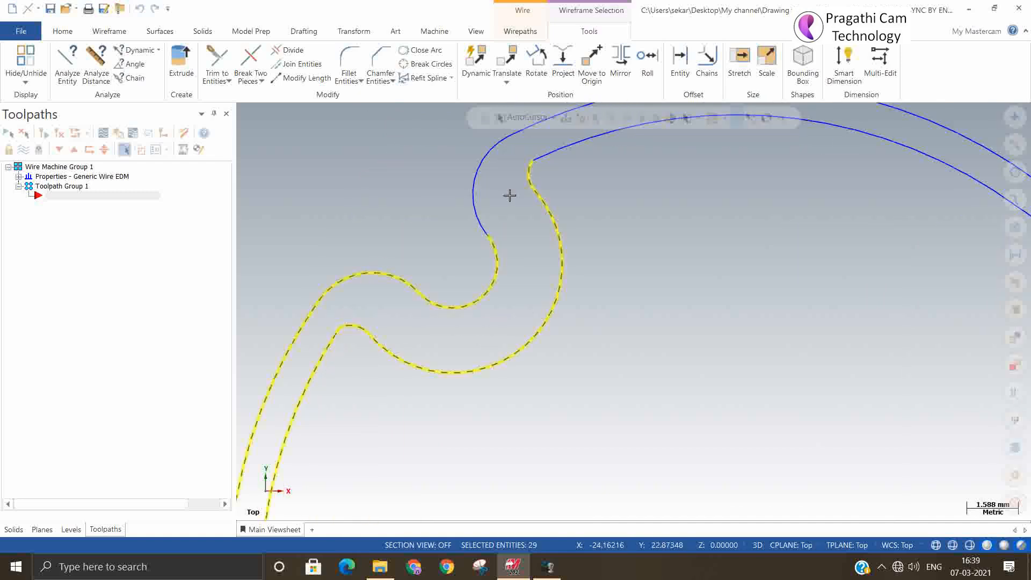
click(484, 232)
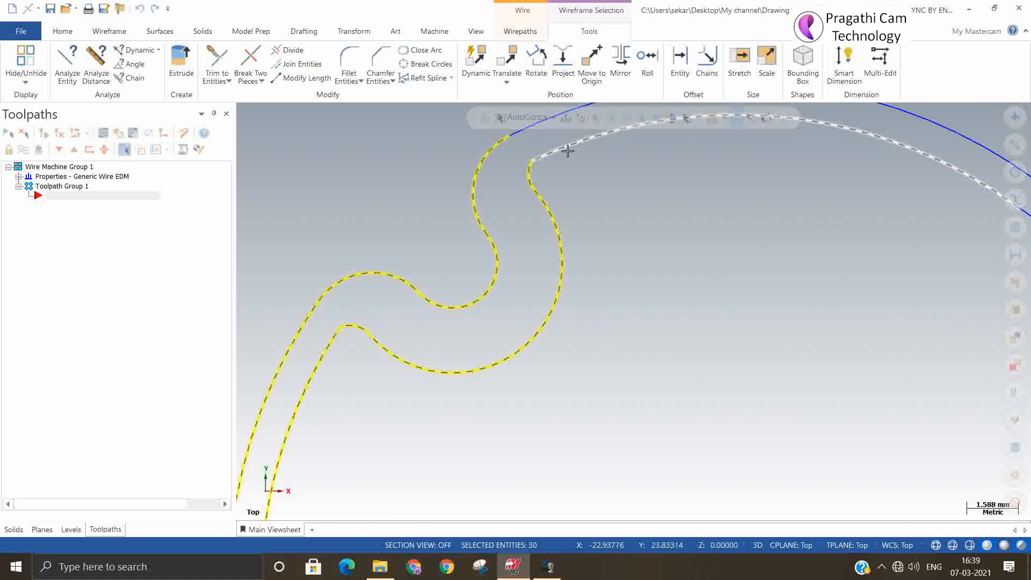
Add the long convex top arcs and the concave arcs beside them on both profiles to the selection.
click(567, 151)
click(537, 130)
scroll(387, 298, down, 2)
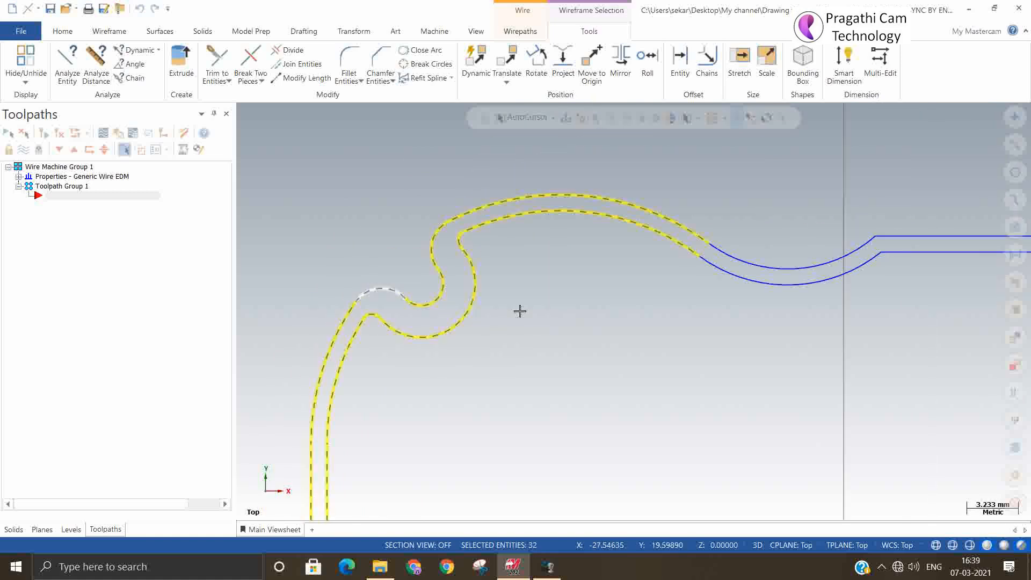
scroll(800, 271, up, 2)
click(799, 272)
click(771, 242)
Add the horizontal lines along the top of both profiles to the selection.
scroll(553, 248, up, 1)
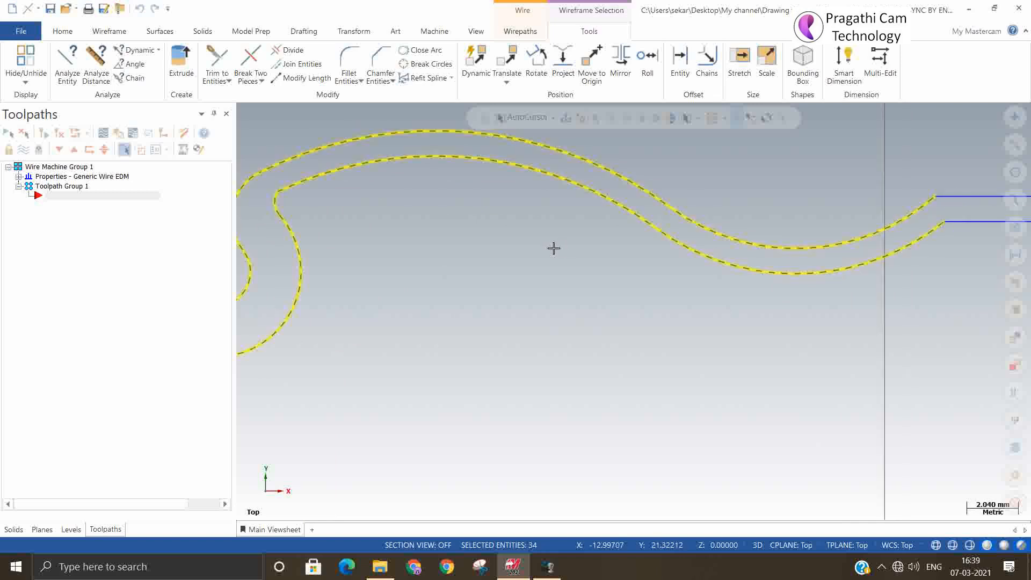
scroll(554, 248, down, 1)
scroll(966, 276, up, 1)
scroll(832, 274, down, 2)
scroll(469, 304, down, 3)
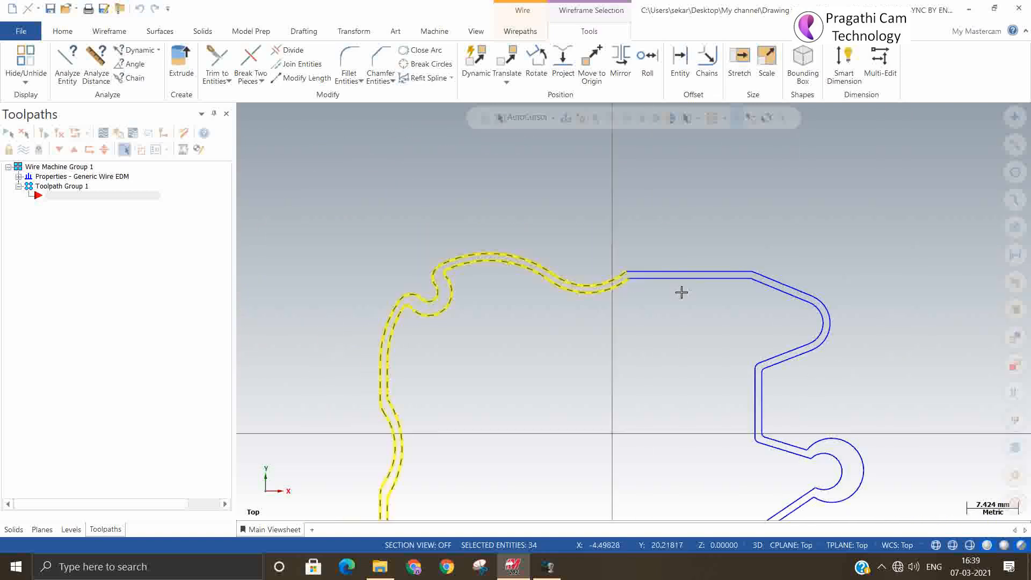
scroll(771, 322, up, 1)
click(612, 247)
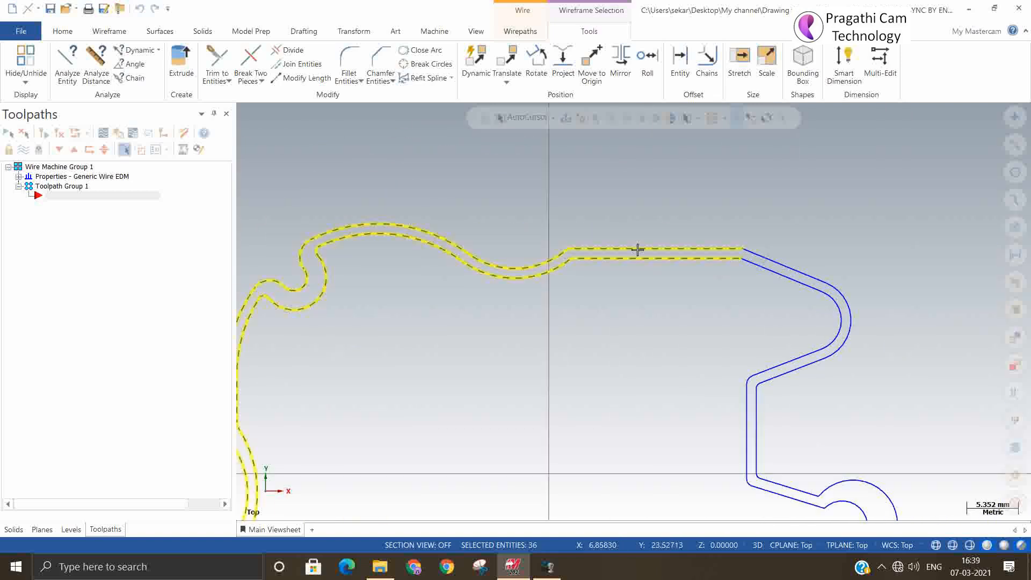
Add the slanted lines, end arcs and inner fillets around the upper-right lobe of both profiles to the selection.
click(793, 281)
click(798, 272)
click(833, 301)
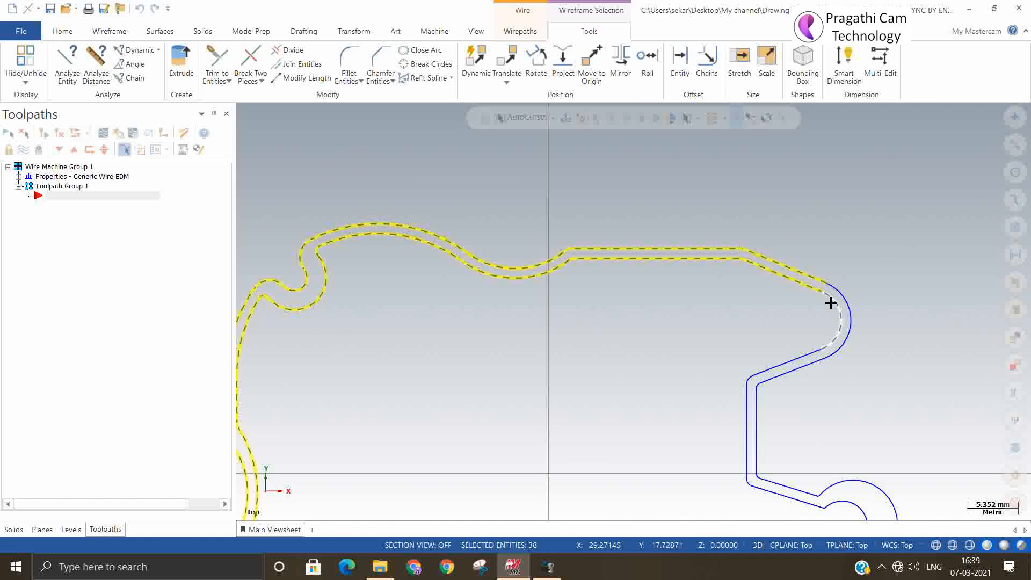
click(805, 367)
click(794, 359)
scroll(774, 414, up, 2)
scroll(762, 403, up, 3)
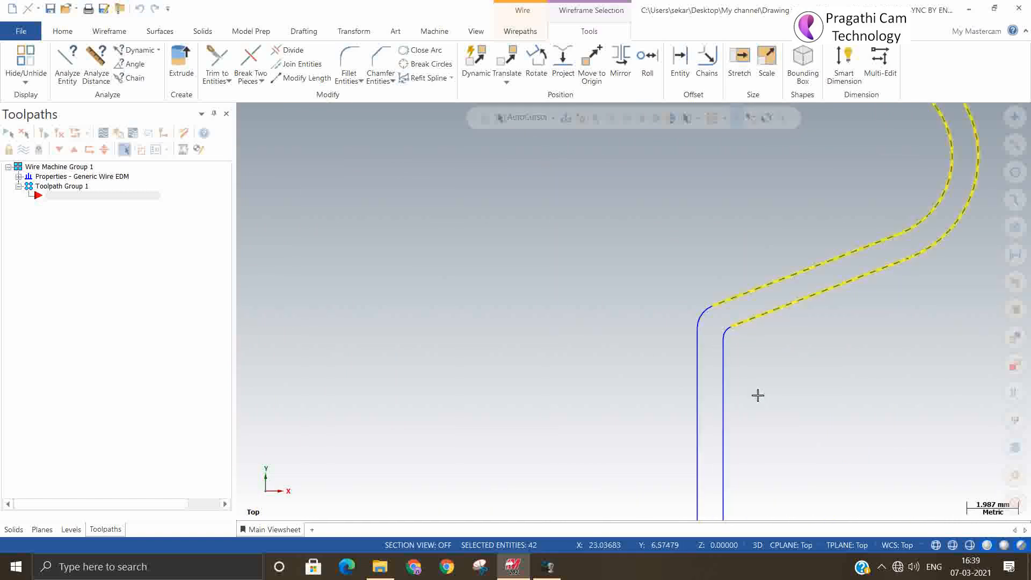
click(692, 295)
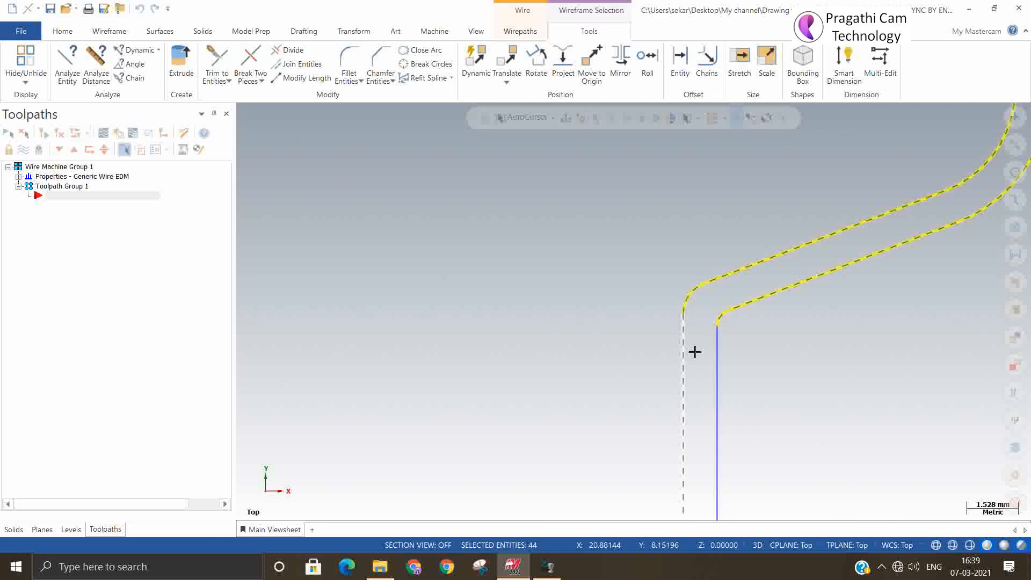
Add the right-side vertical lines, the corner fillets below them and the adjoining slanted lines of both profiles to the selection.
click(693, 350)
click(713, 352)
scroll(623, 269, down, 4)
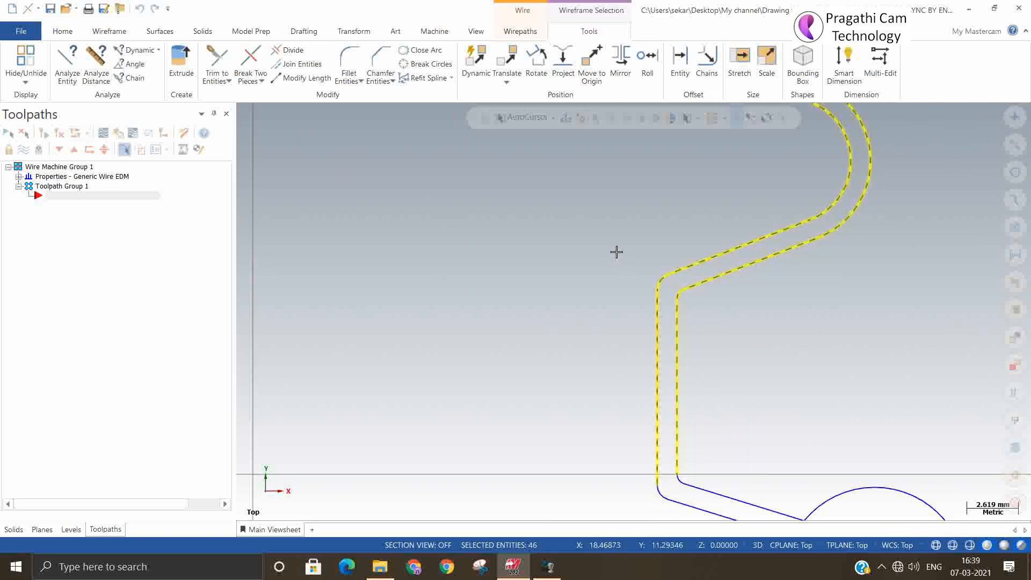
scroll(658, 461, up, 1)
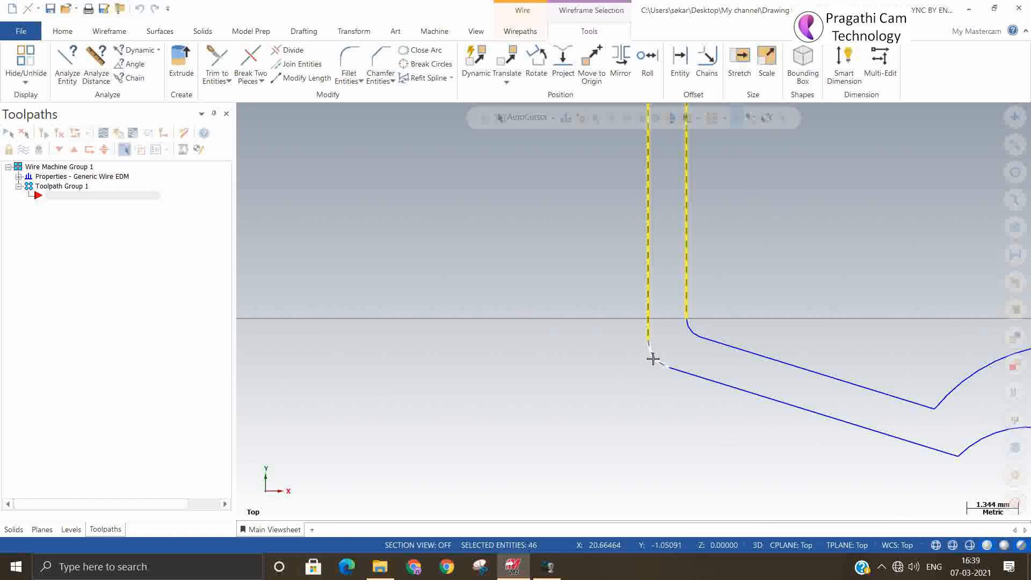
click(654, 356)
click(690, 331)
click(702, 373)
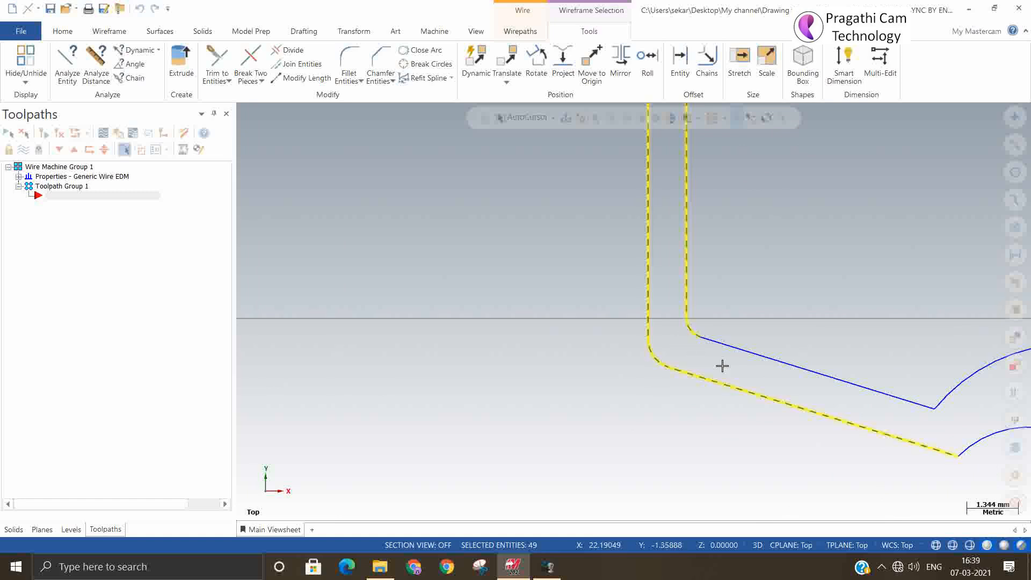
click(732, 348)
scroll(486, 307, down, 3)
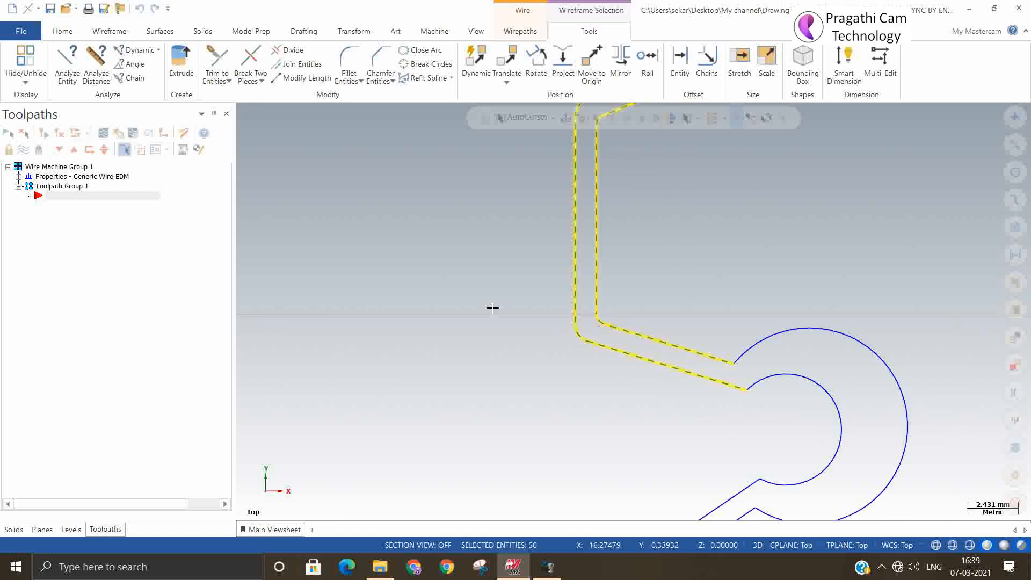
Add the large round arcs of the lower-right lobe and the slanted lines beneath them on both profiles to the selection.
click(785, 376)
click(783, 330)
scroll(584, 292, down, 3)
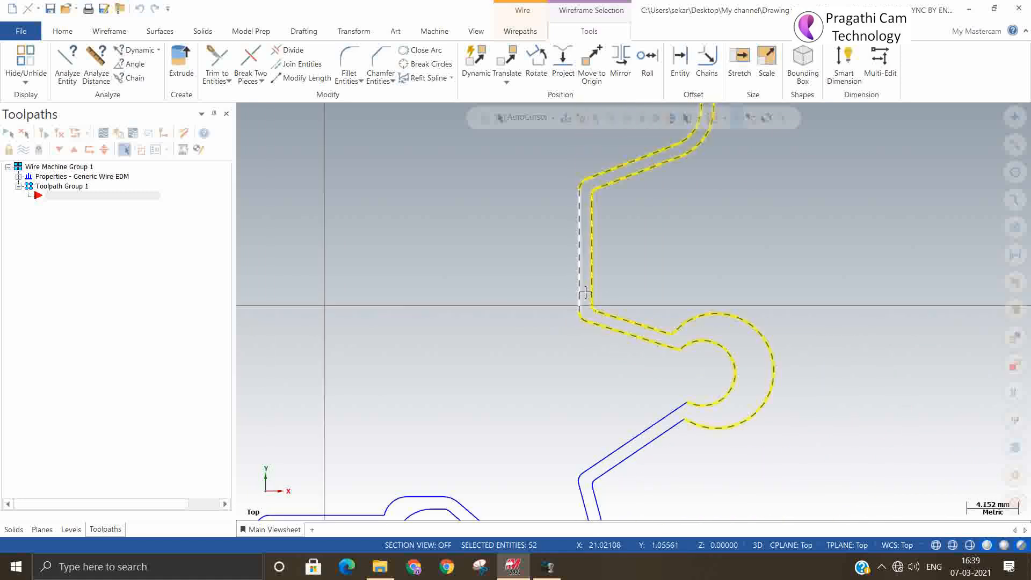
click(637, 433)
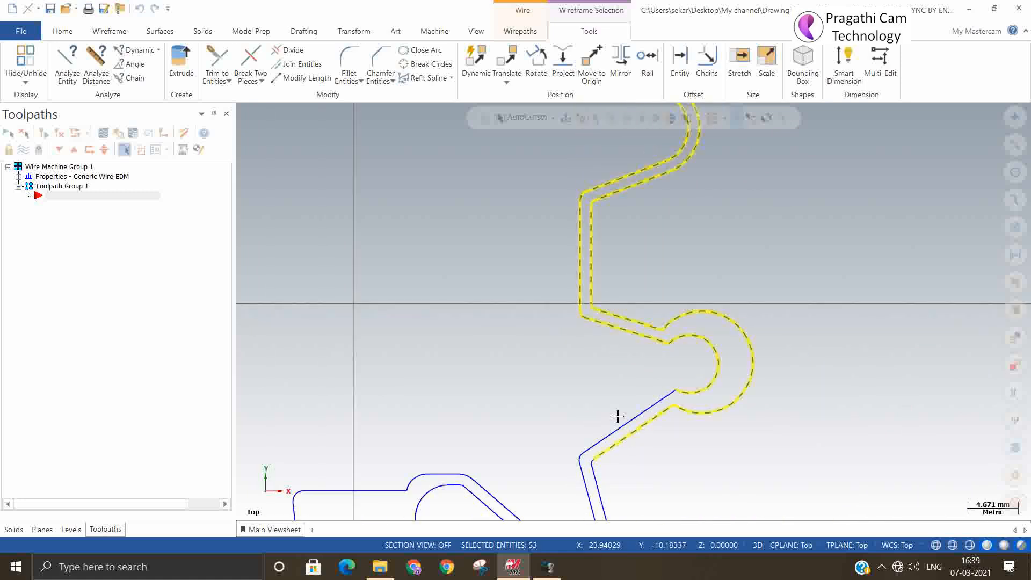
click(638, 417)
Add the small corner fillets below the lower-right lobe and the steep lines running down from them on both profiles to the selection.
scroll(621, 341, down, 3)
scroll(594, 410, up, 3)
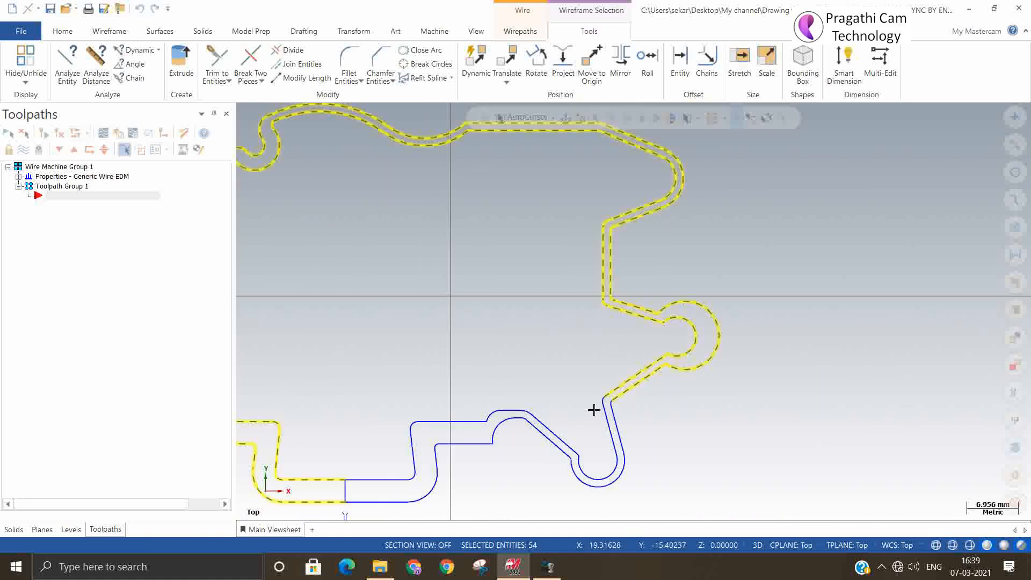
scroll(594, 410, up, 6)
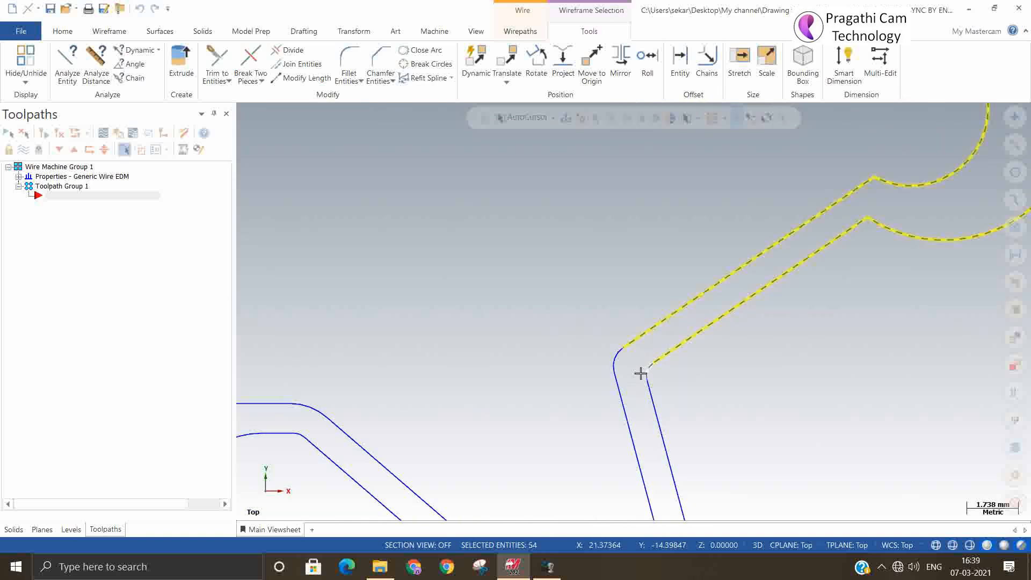
click(610, 359)
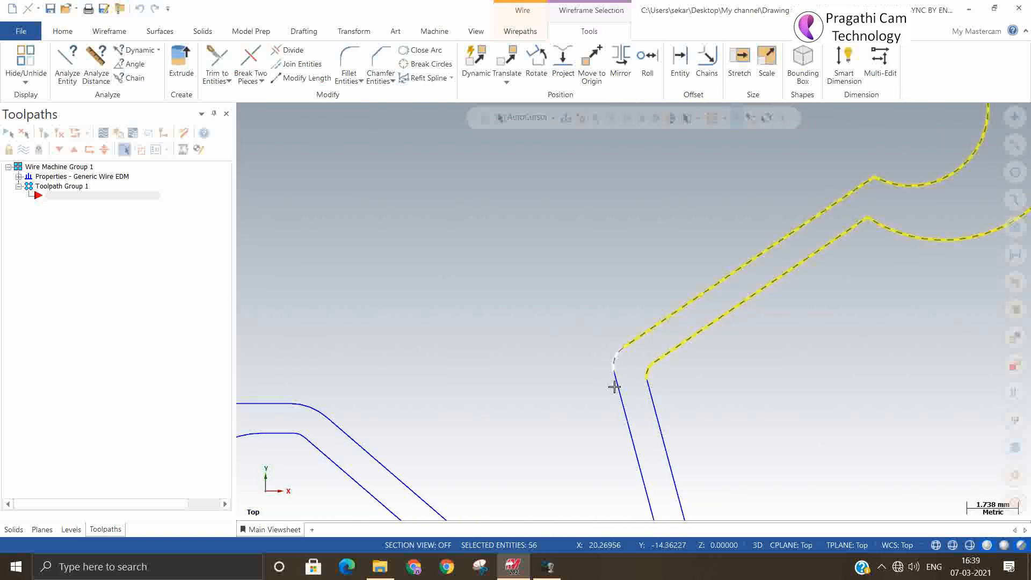
click(649, 405)
click(630, 412)
scroll(570, 363, down, 5)
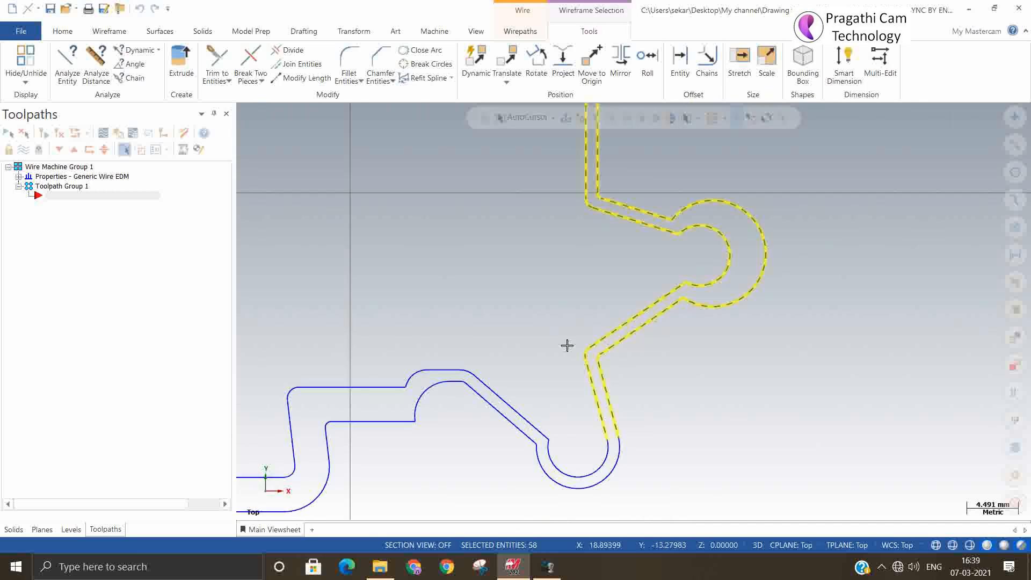
Add the U-shaped bottom arcs and the slanted lines rising from them on both profiles to the selection.
scroll(577, 430, up, 3)
click(568, 411)
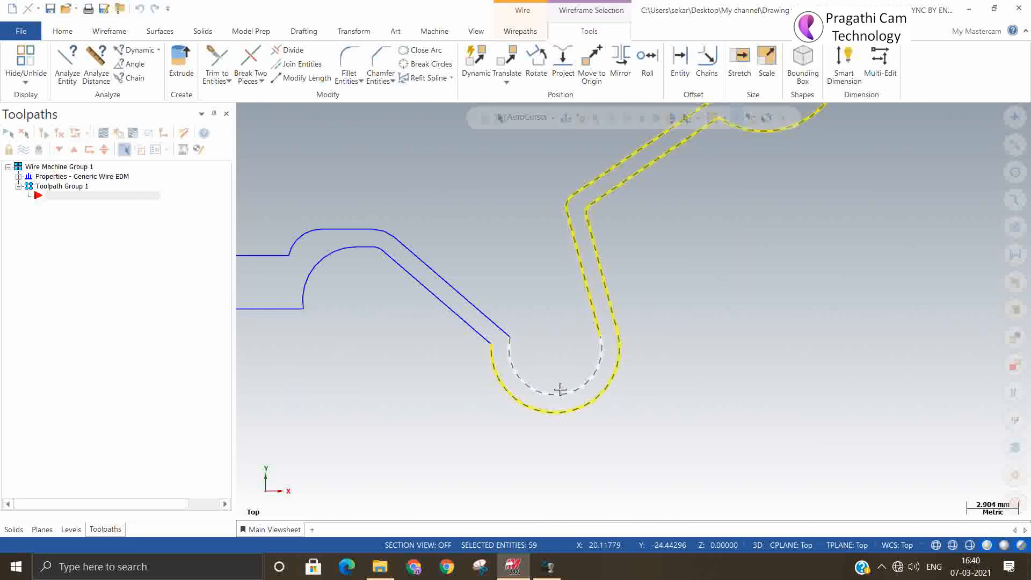
click(554, 393)
click(497, 326)
click(468, 323)
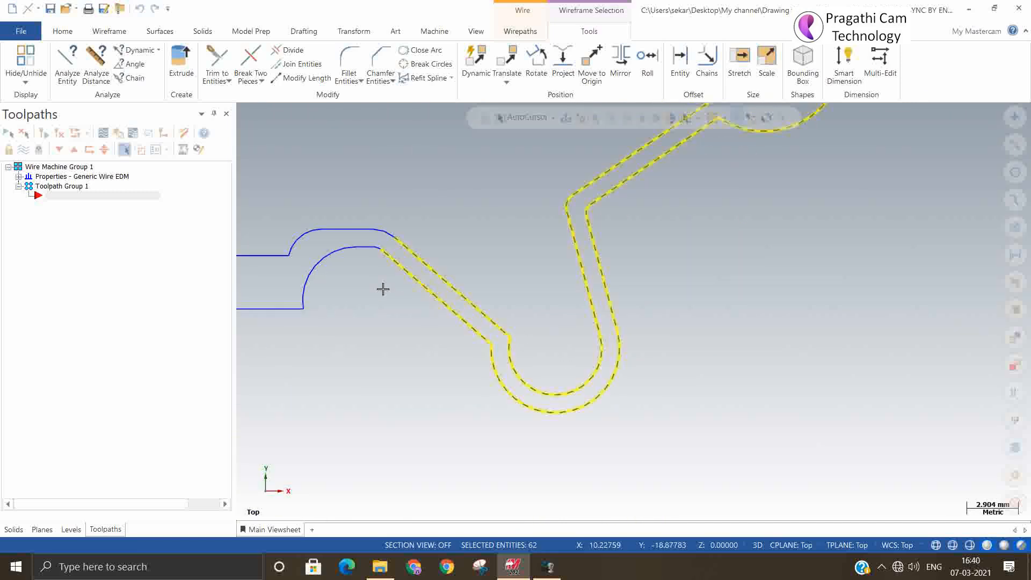
Add the fillets, short horizontal lines and end arcs of the lower bump on both profiles to the selection.
scroll(365, 263, up, 4)
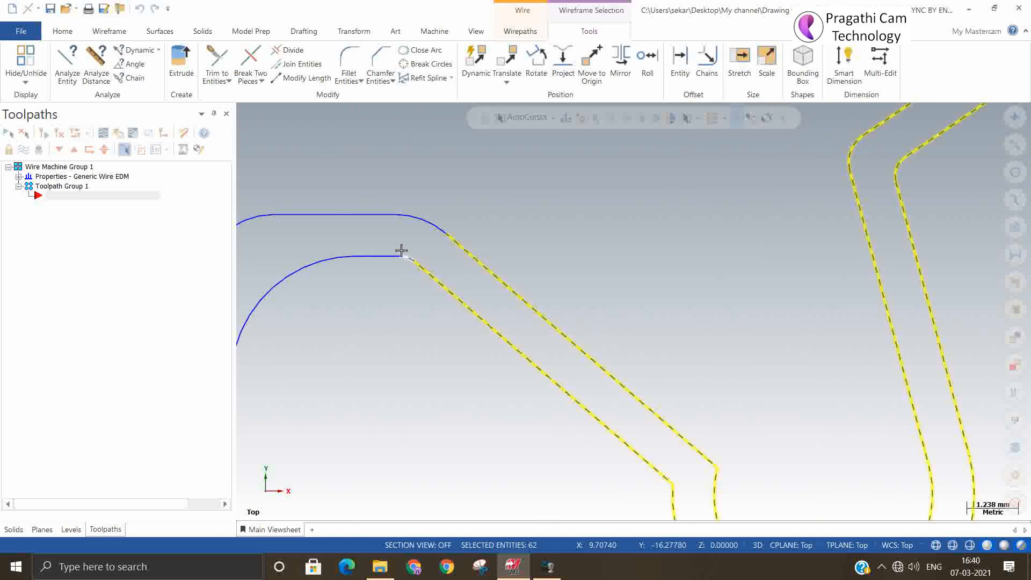
click(424, 227)
click(358, 255)
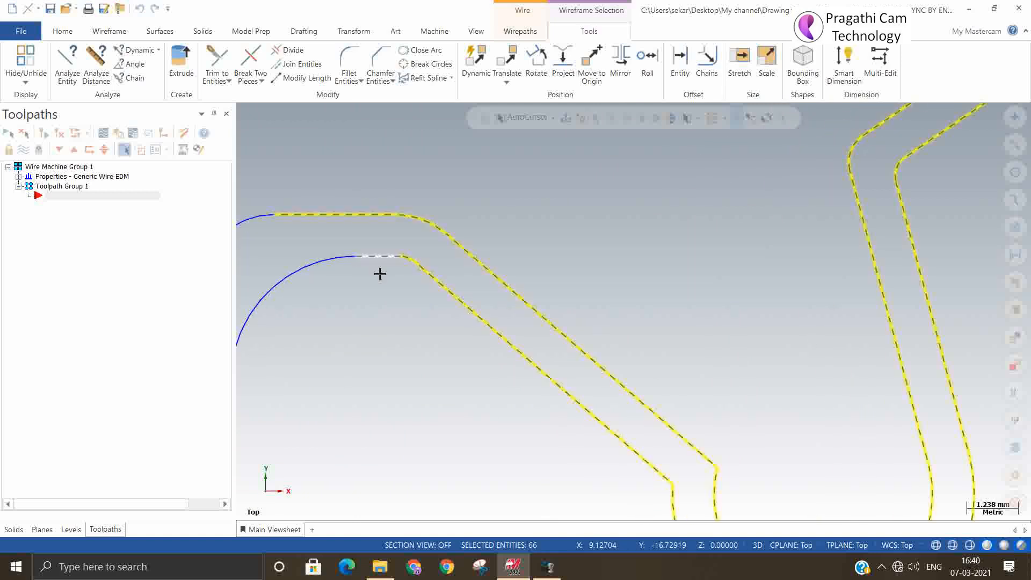
click(334, 258)
click(265, 214)
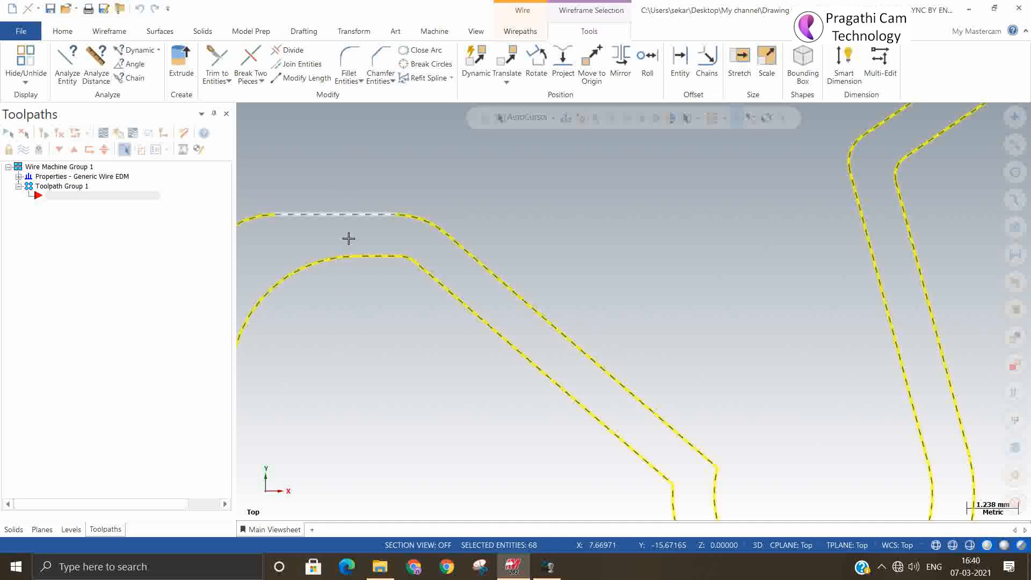
scroll(687, 298, down, 4)
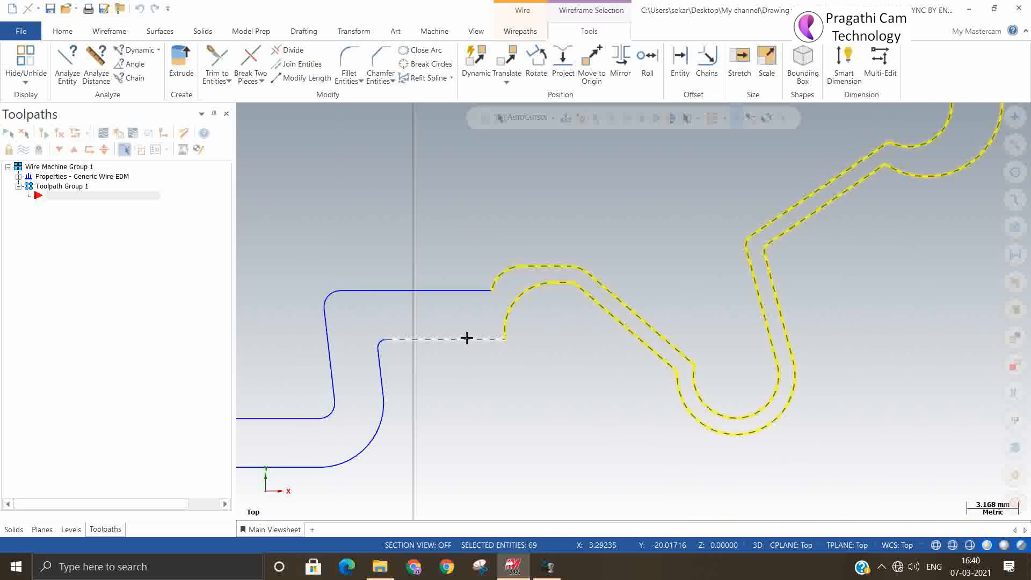
Add the horizontal lines beside the bump, their corner fillets and the steep descending lines of both profiles to the selection.
click(465, 340)
click(435, 291)
click(329, 293)
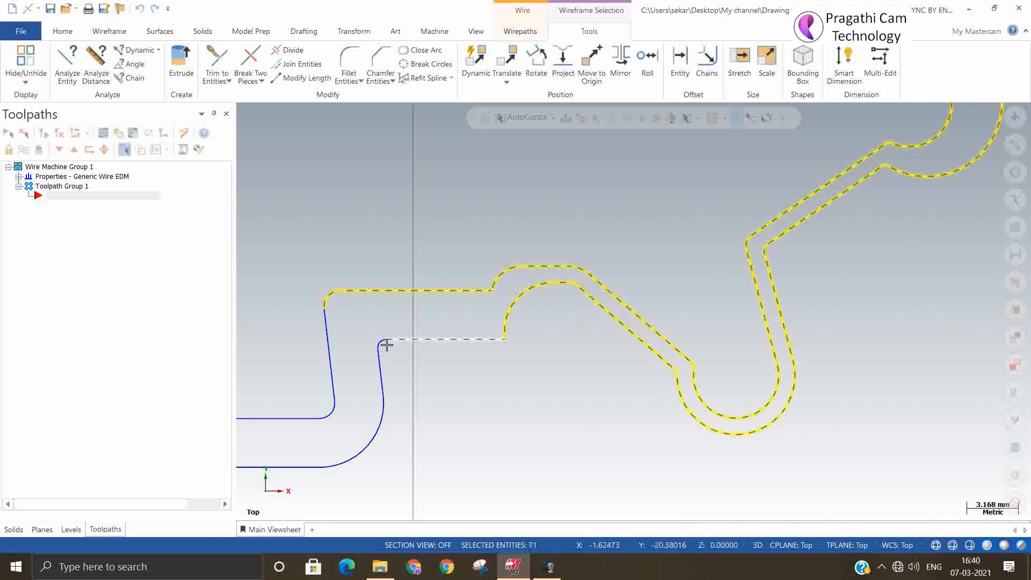
click(390, 383)
click(331, 364)
scroll(454, 325, down, 2)
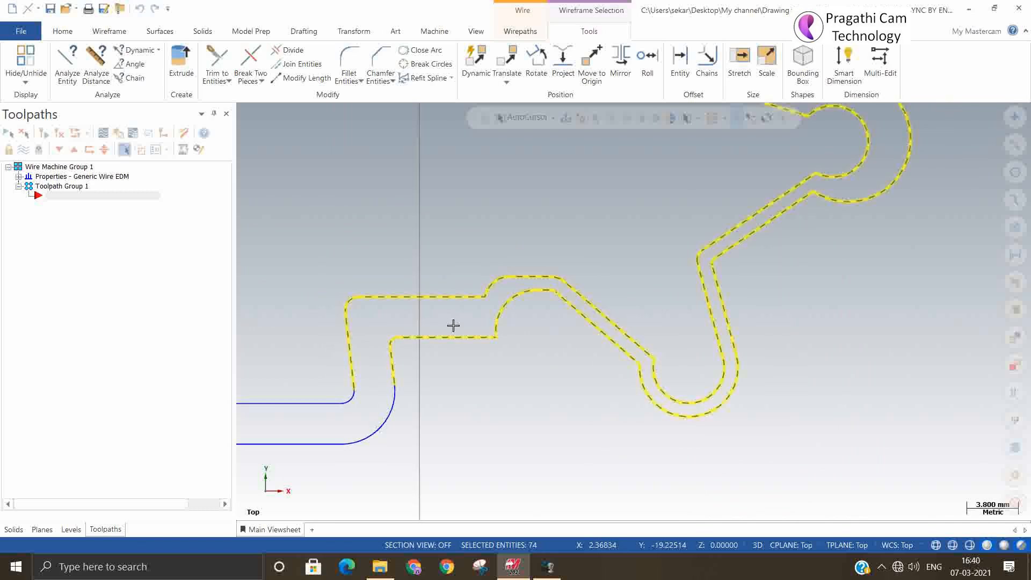
Add the bottom corner arcs and the bottom horizontal lines leading to the connecting line on both profiles to the selection.
click(400, 409)
click(368, 388)
click(340, 391)
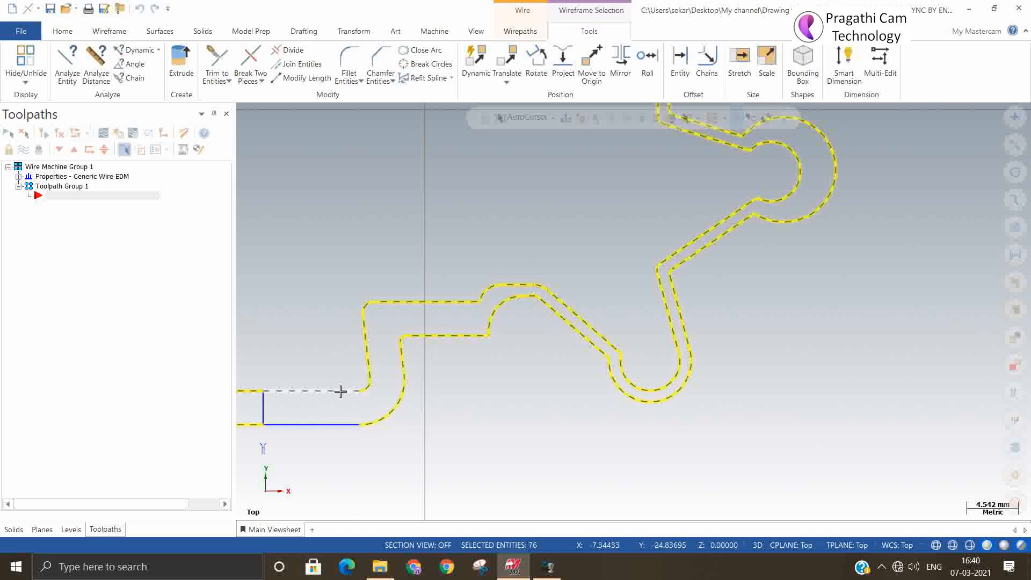
click(322, 424)
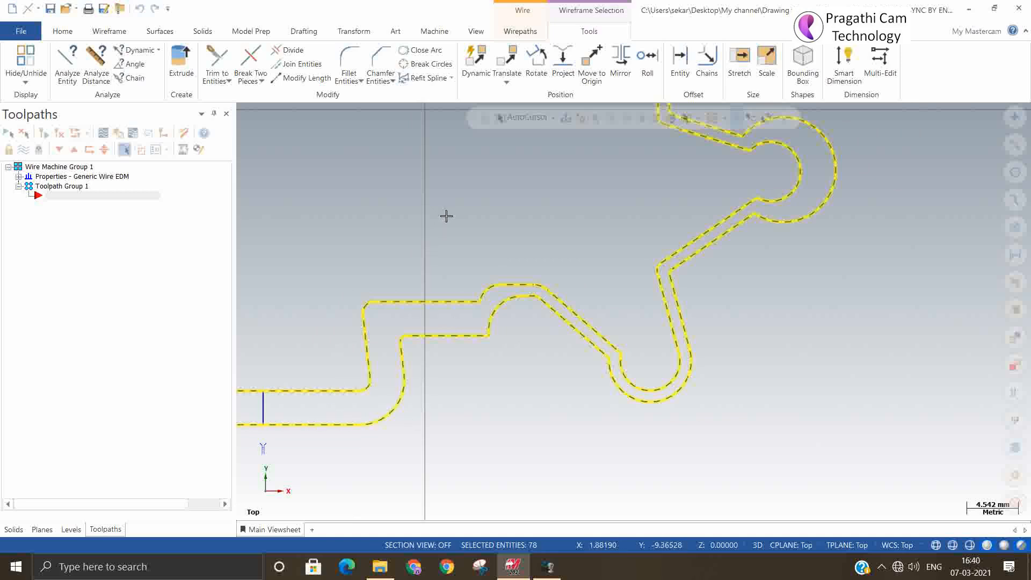
Switch to the isometric view and clear the entity selection.
right_click(446, 216)
click(526, 334)
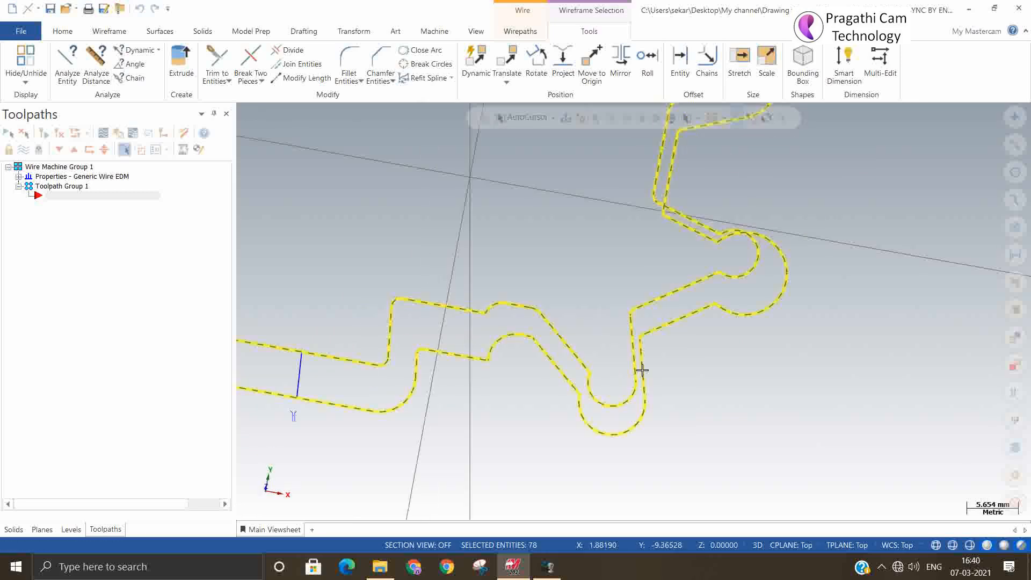
key(Escape)
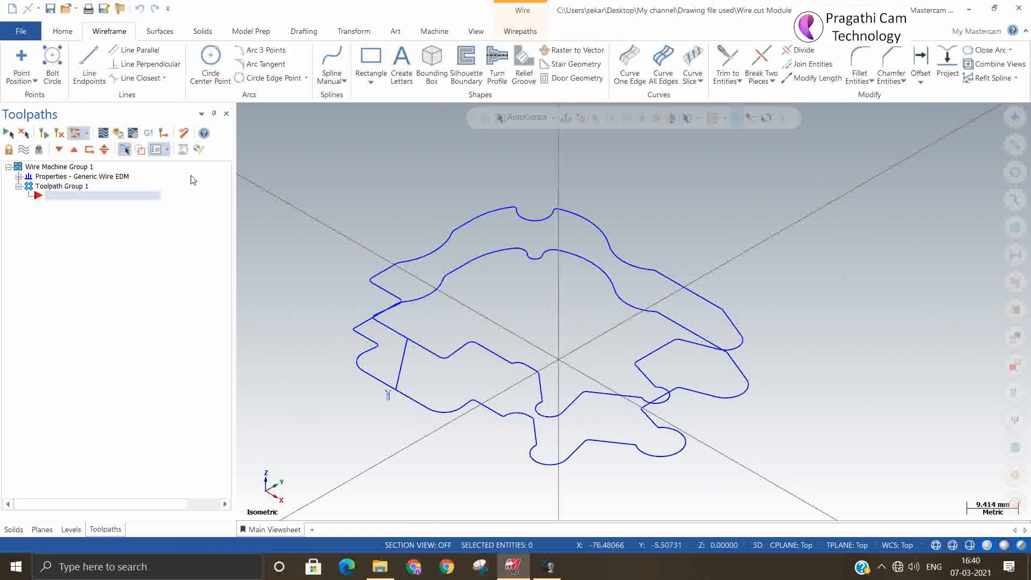
Run Delete Duplicates on the drawing and close its summary.
click(62, 32)
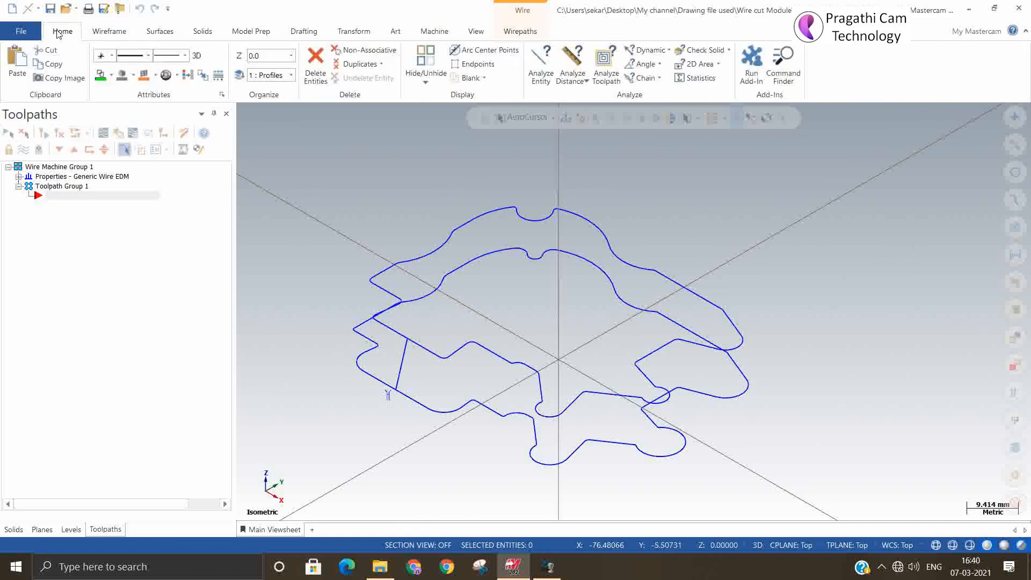
click(361, 65)
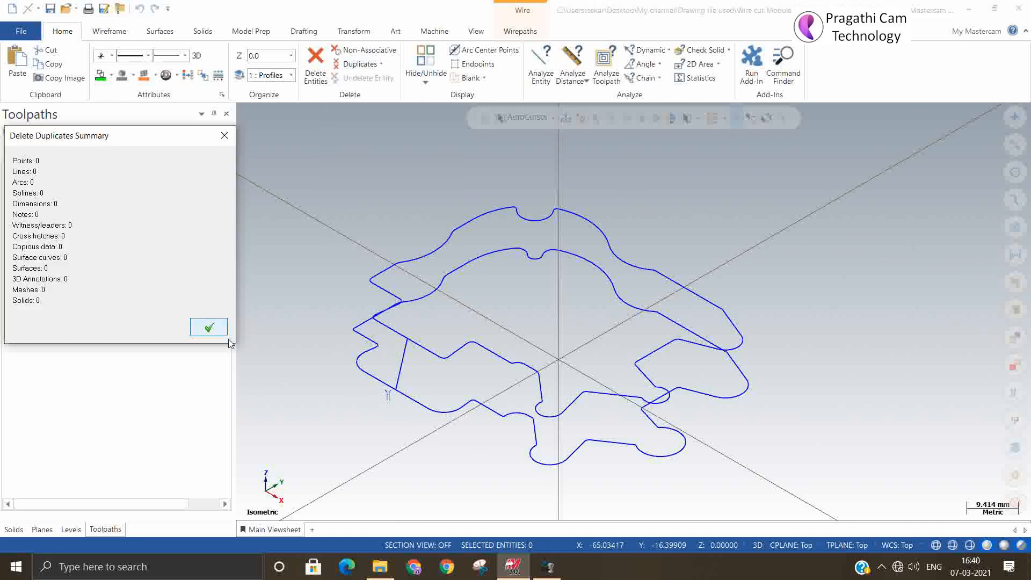
click(209, 327)
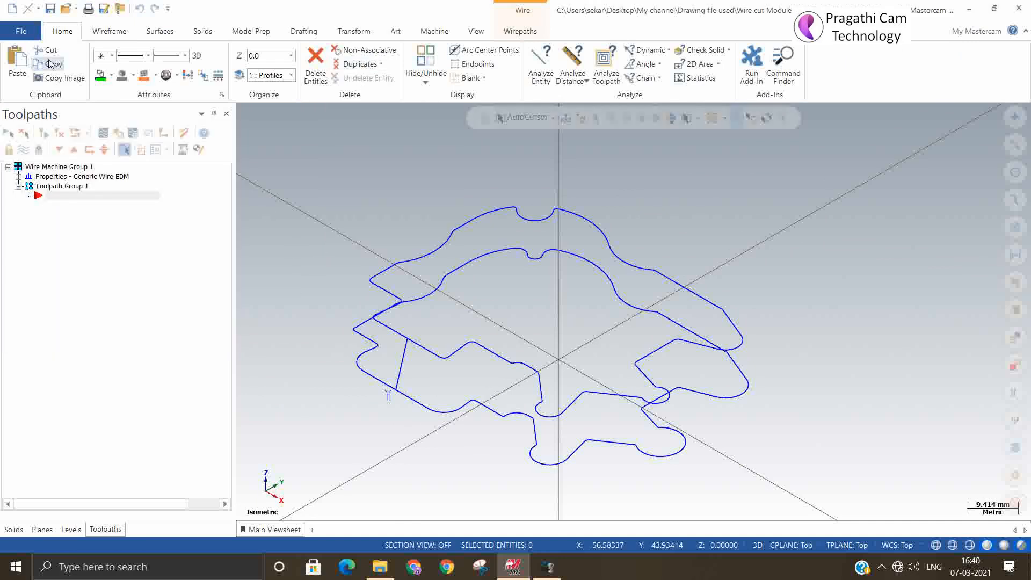
Start a 4-axis wirepath and set the chaining sync mode to by Entity.
click(520, 32)
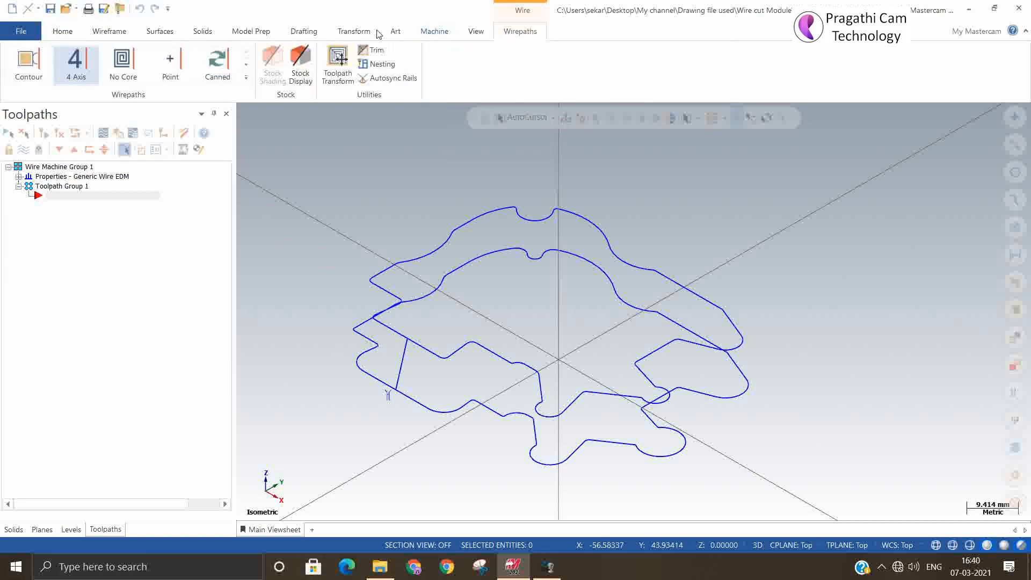
click(81, 56)
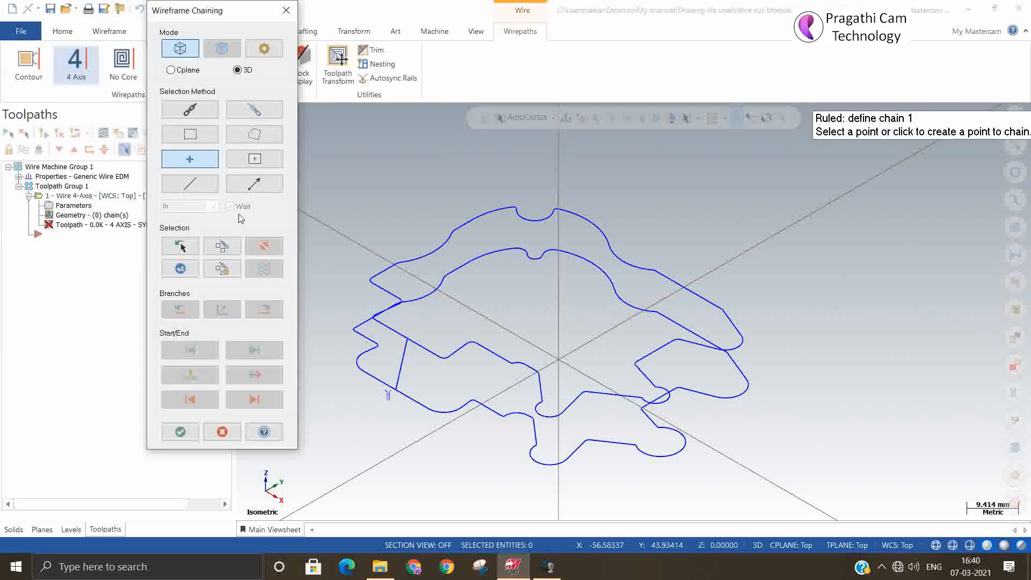
click(266, 49)
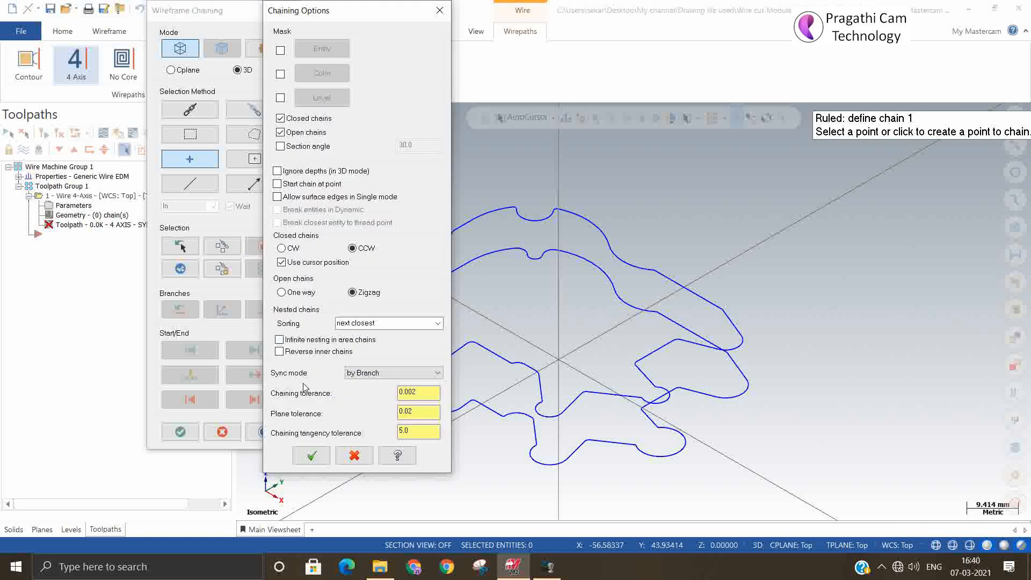
click(392, 373)
click(384, 400)
click(325, 461)
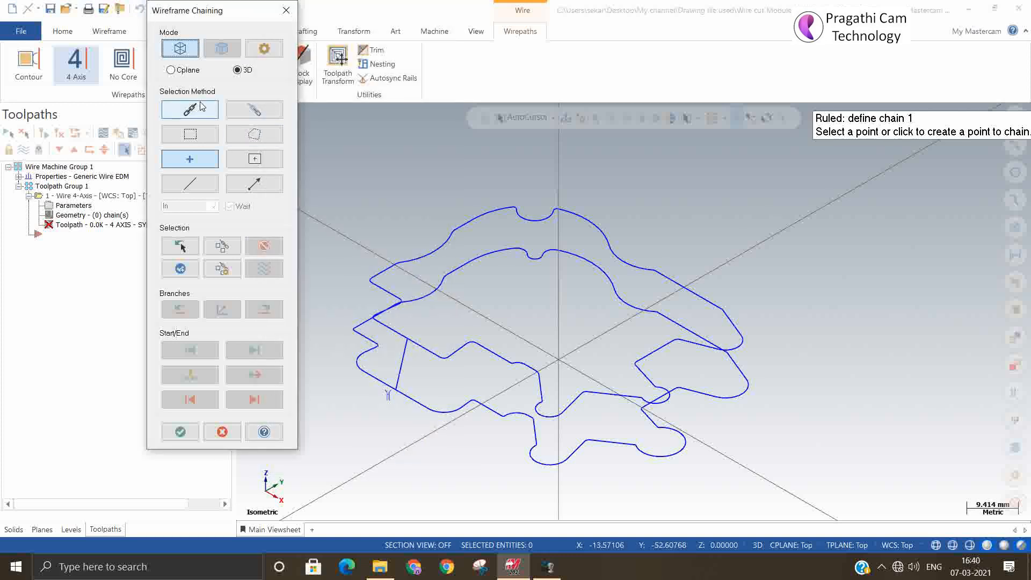
Chain the thread point, the lower profile and the upper profile from the connecting line, and accept the chains.
click(195, 160)
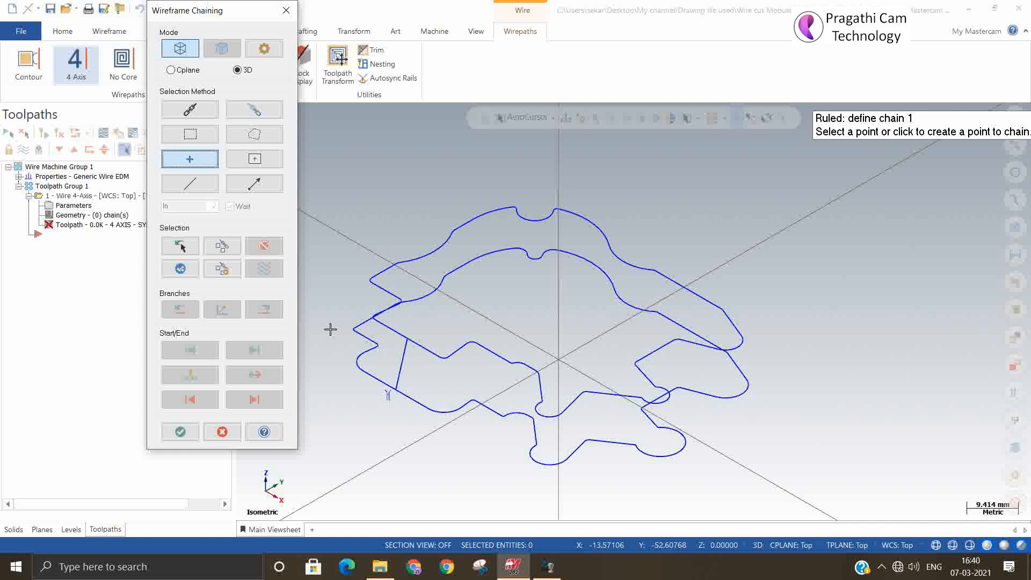
click(389, 396)
click(210, 112)
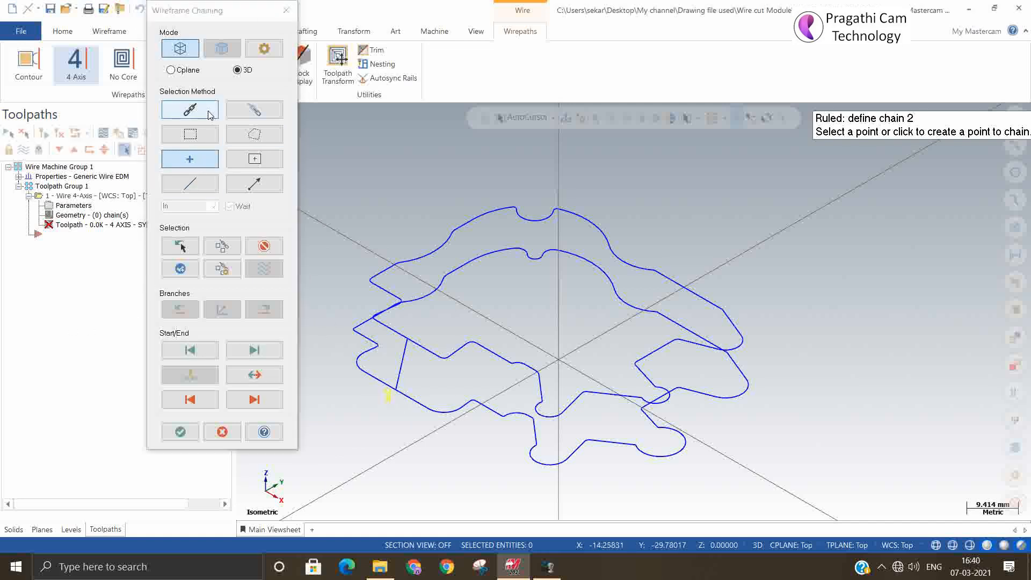
click(385, 378)
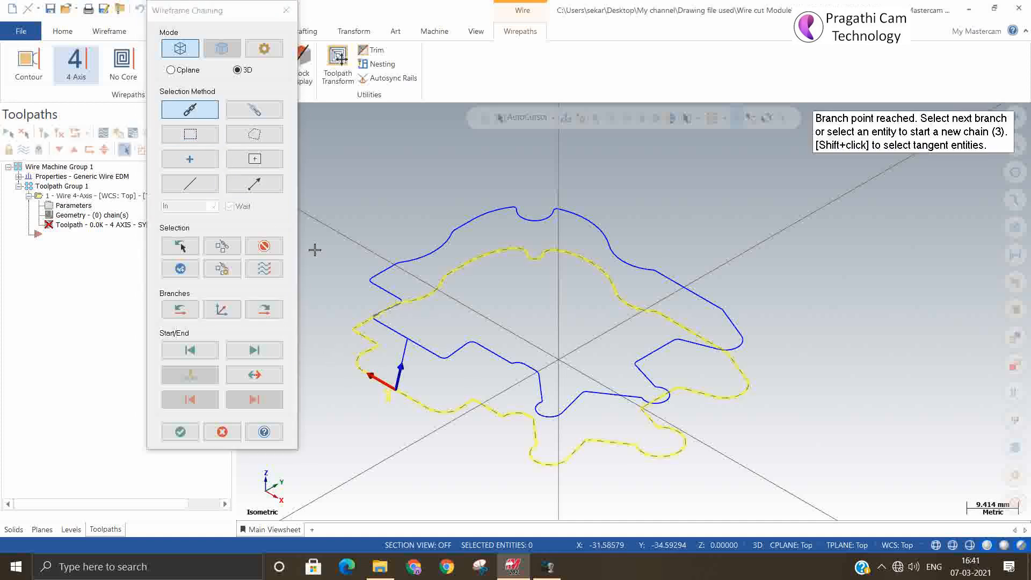
click(197, 269)
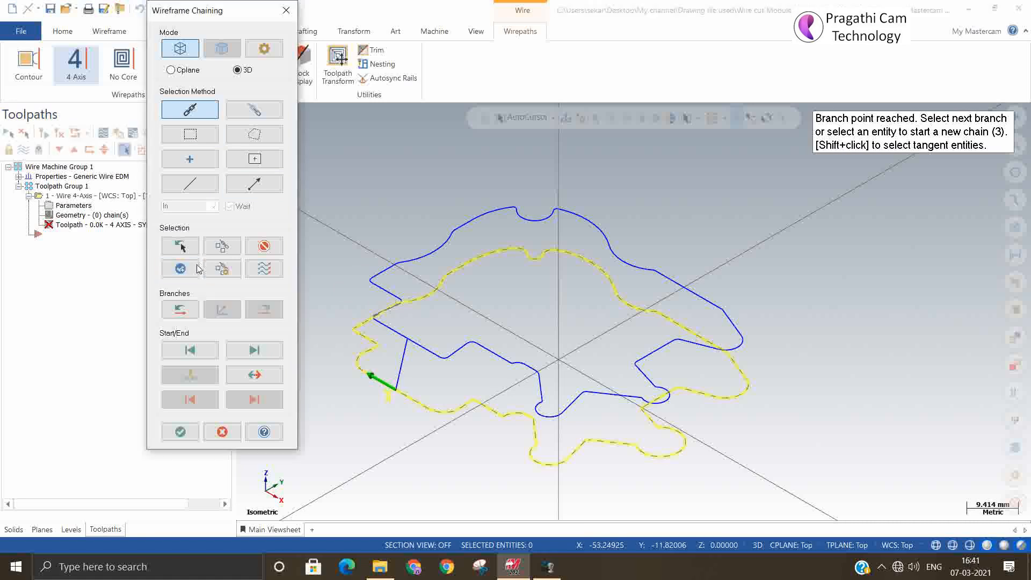
click(394, 327)
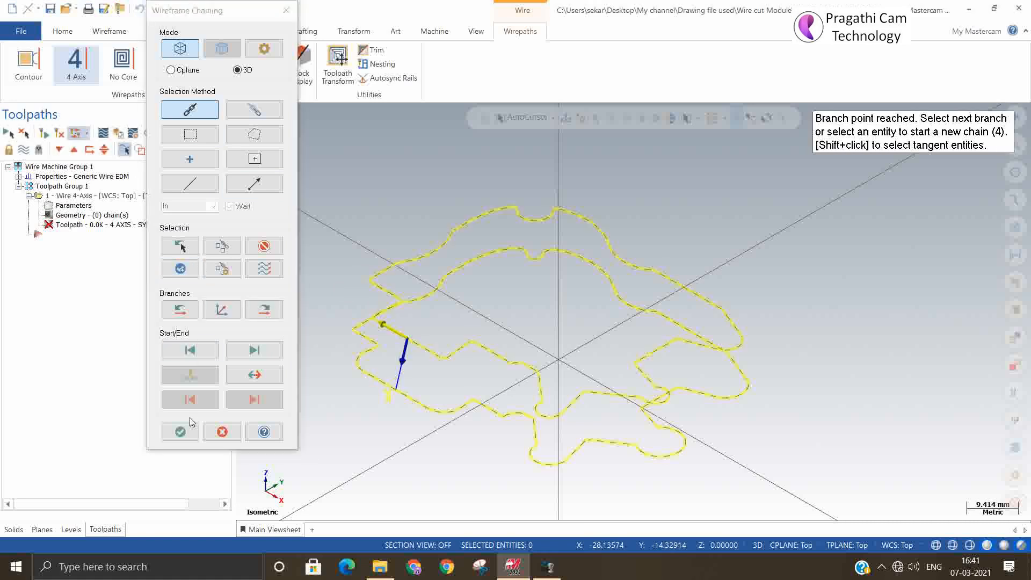
click(180, 432)
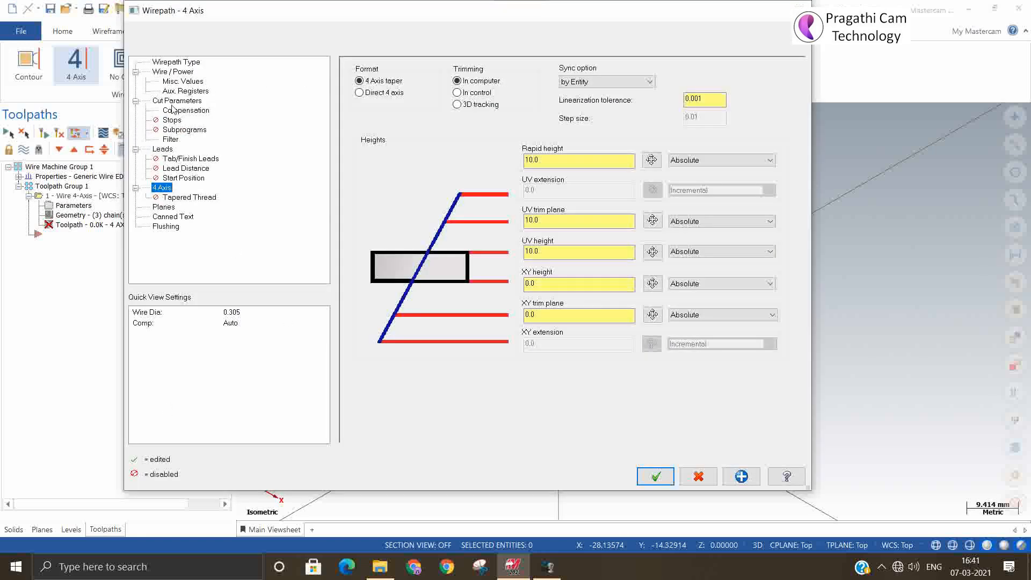
Set the wire diameter to 0.25, check the 4-axis taper heights, and accept the wirepath parameters.
click(172, 72)
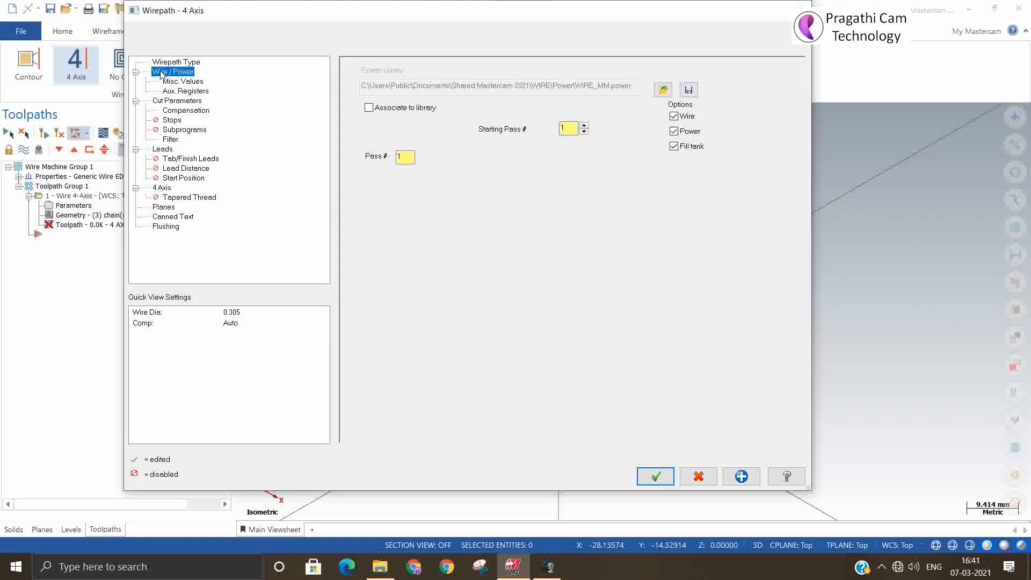
drag(481, 204, 134, 154)
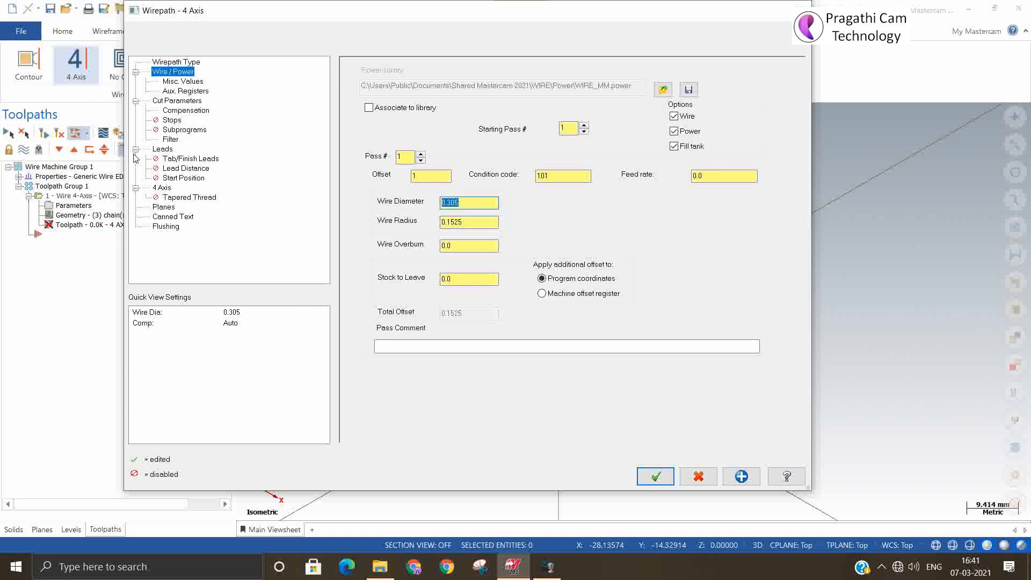
text(0)
click(185, 91)
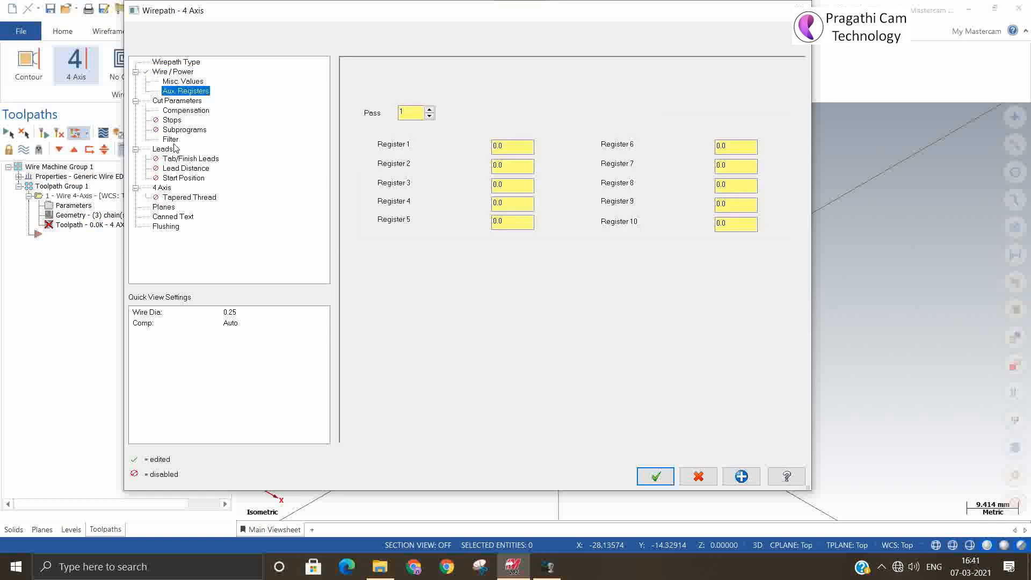
click(163, 188)
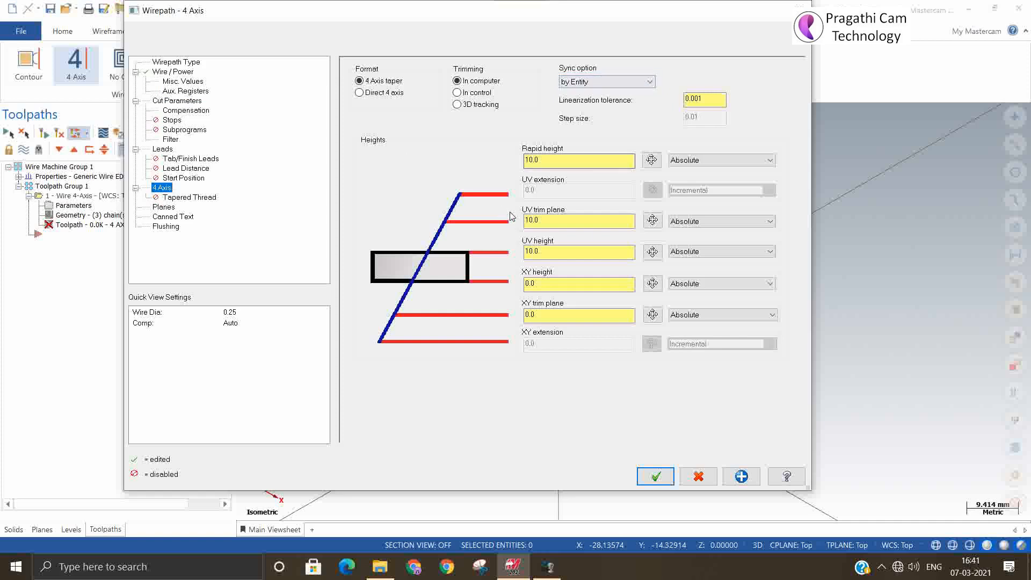
click(660, 477)
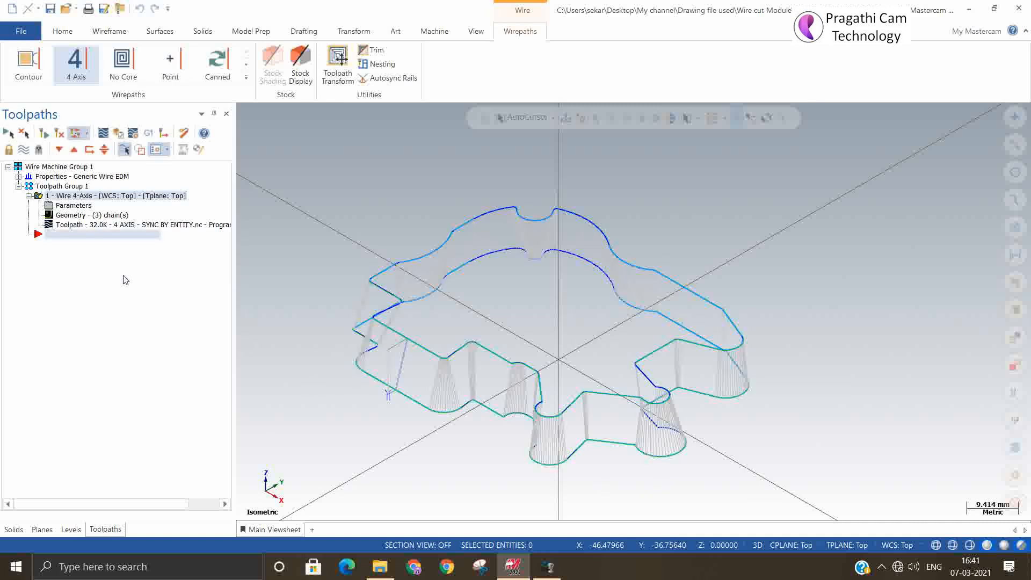
Backplot the 4-axis wirepath with the wire guides displayed, and close the backplot.
click(103, 135)
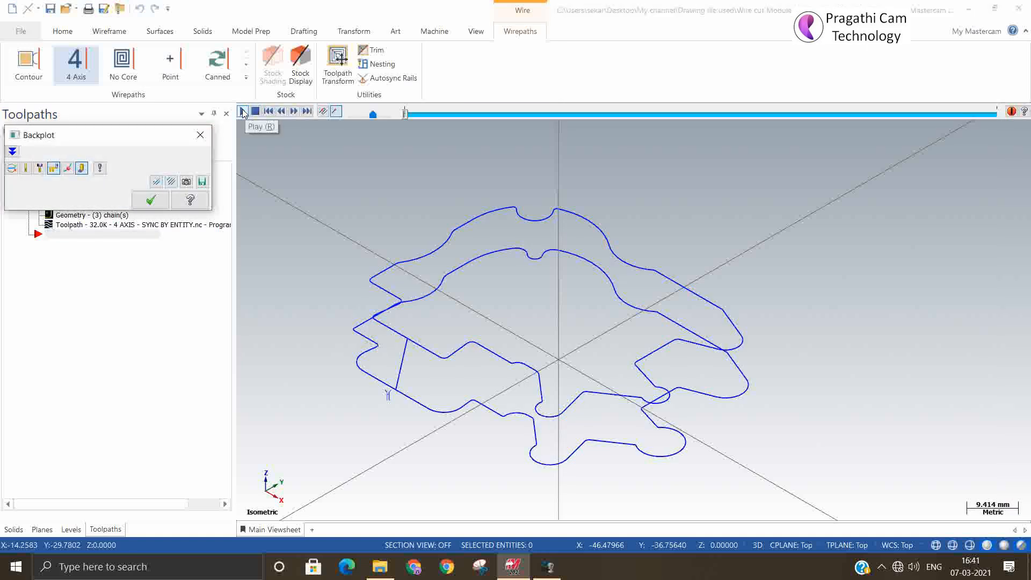
click(242, 112)
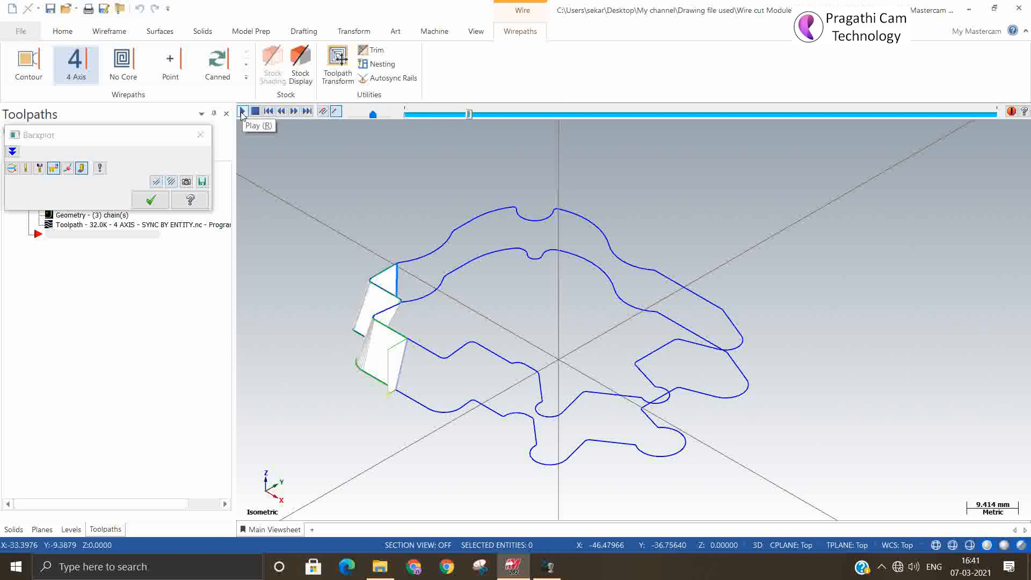
click(41, 169)
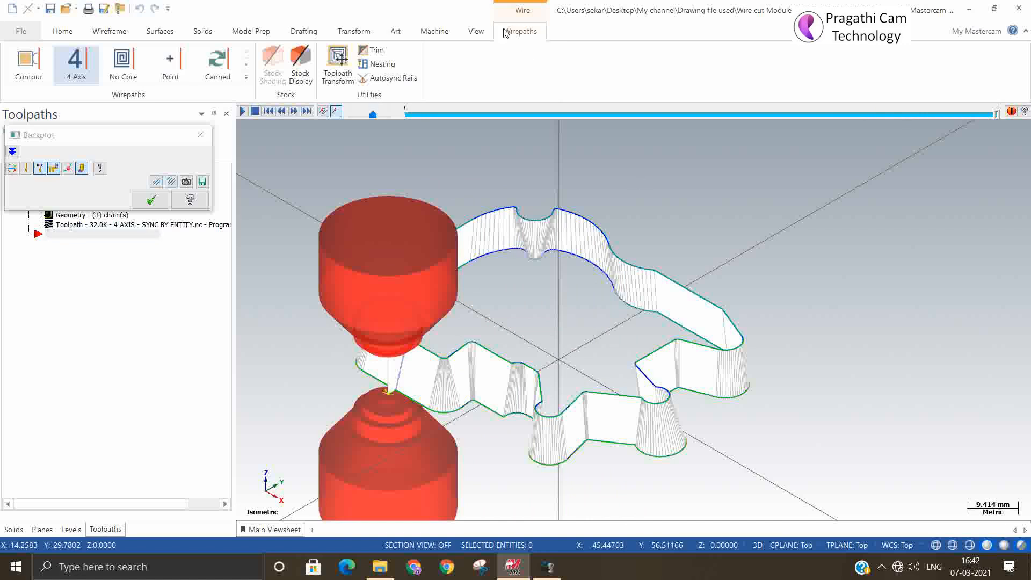
click(161, 200)
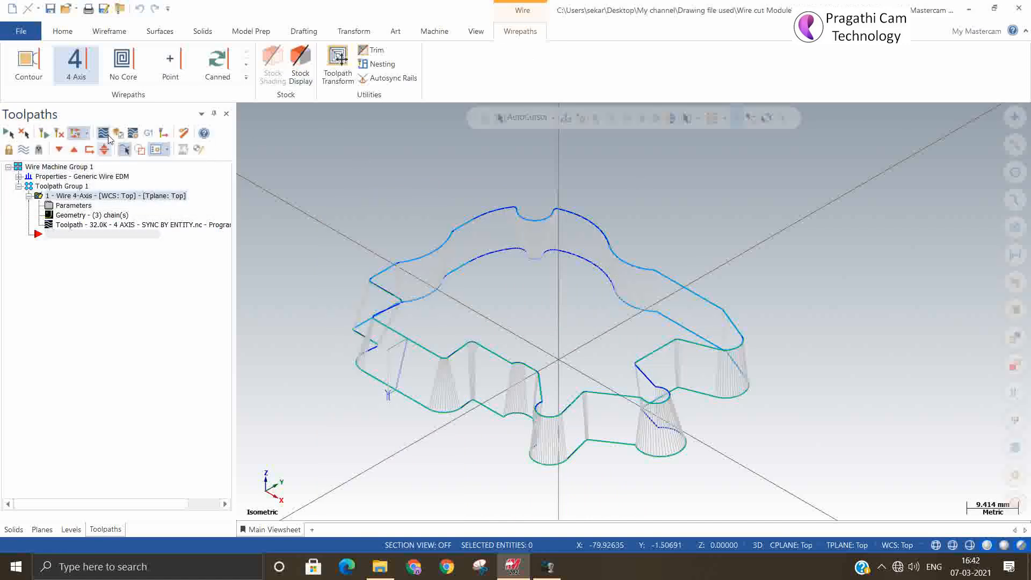
Post the 4-axis taper wirepath to an NC file named tapper.
click(149, 133)
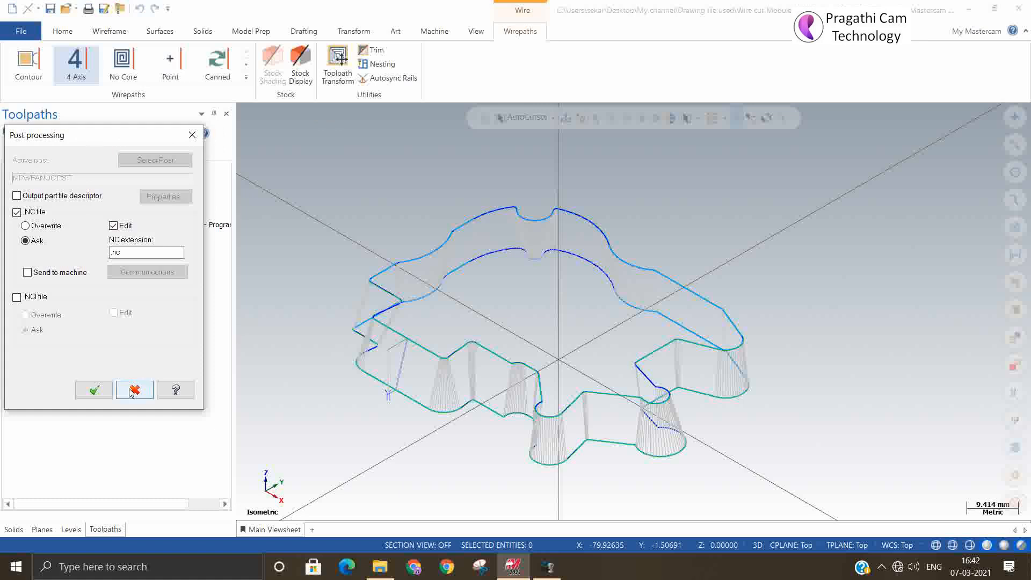
click(95, 390)
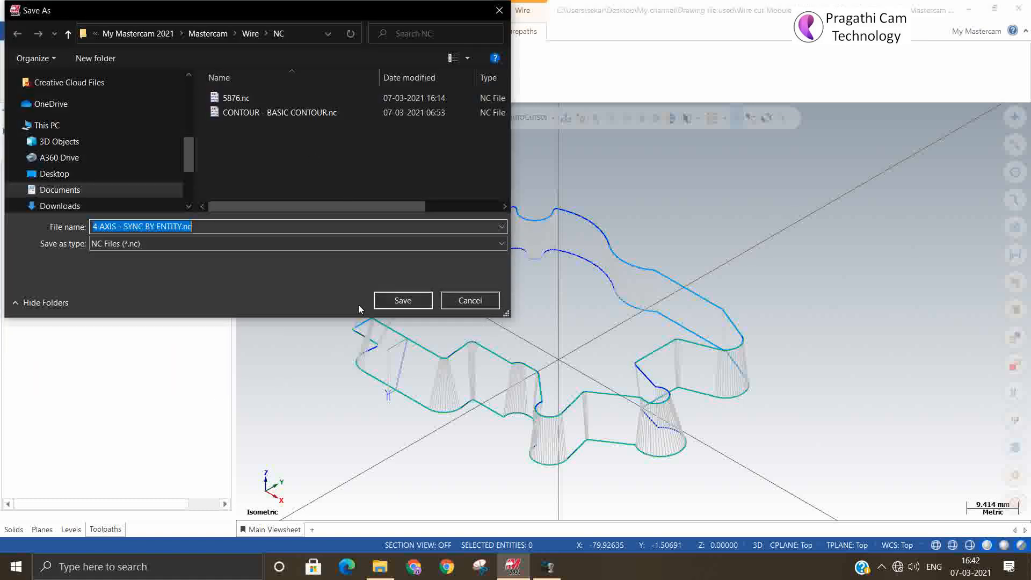
text(c)
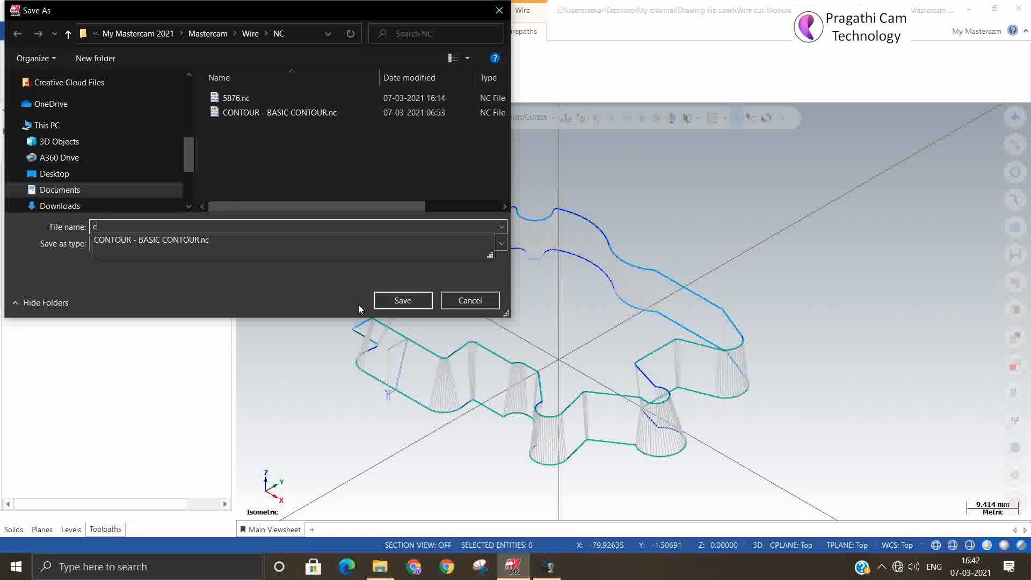
key(BackSpace)
text(tapper)
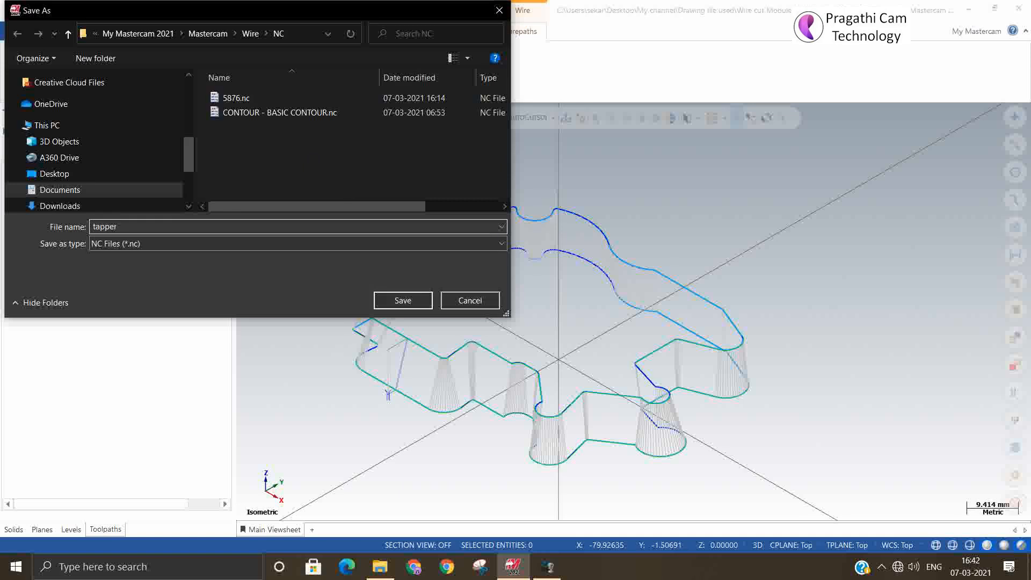
click(390, 302)
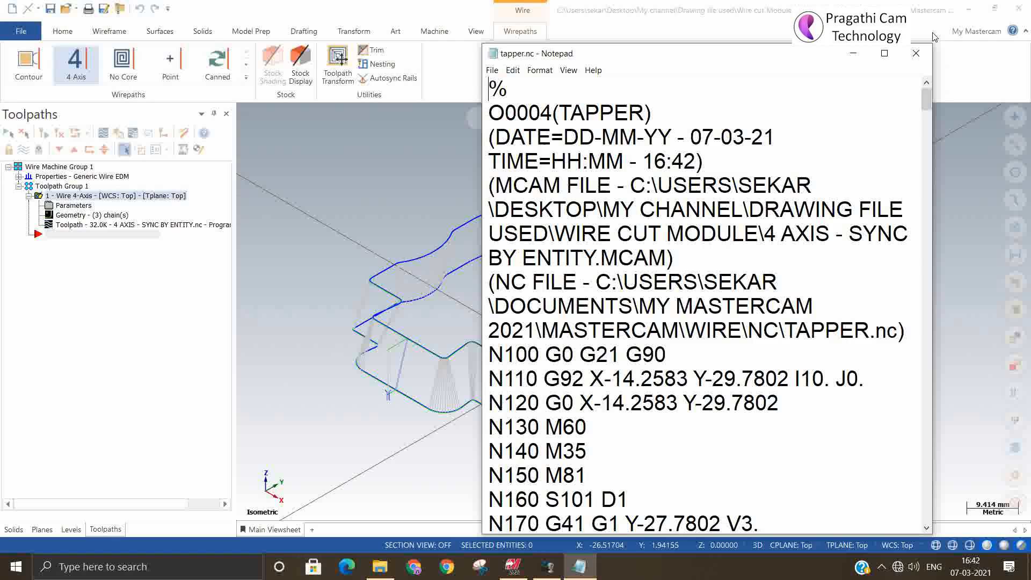
Examine the XY and UV coordinates throughout the posted tapper.nc program in a maximised Notepad window, and close it.
click(884, 53)
scroll(144, 346, down, 3)
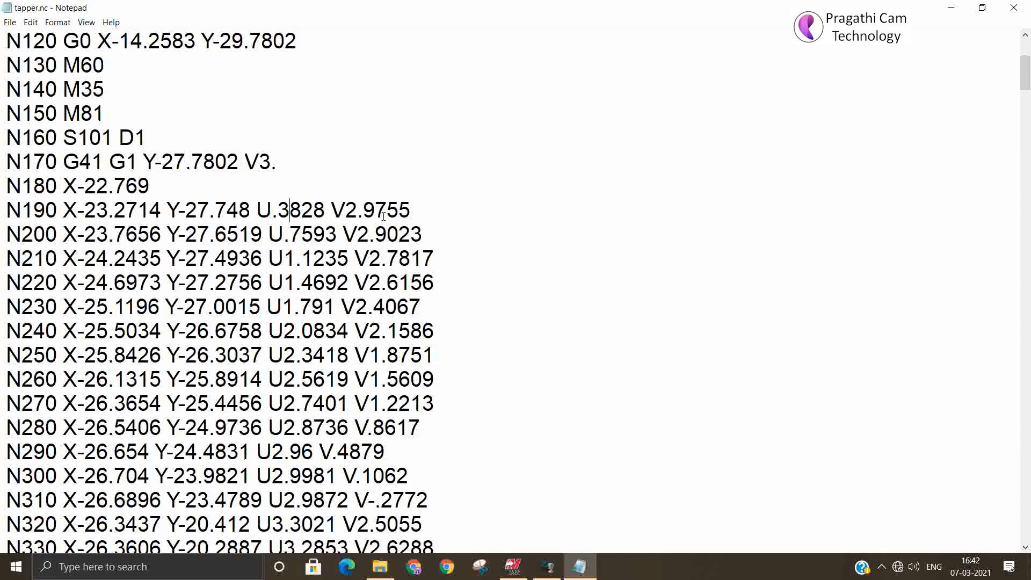
drag(254, 210, 420, 213)
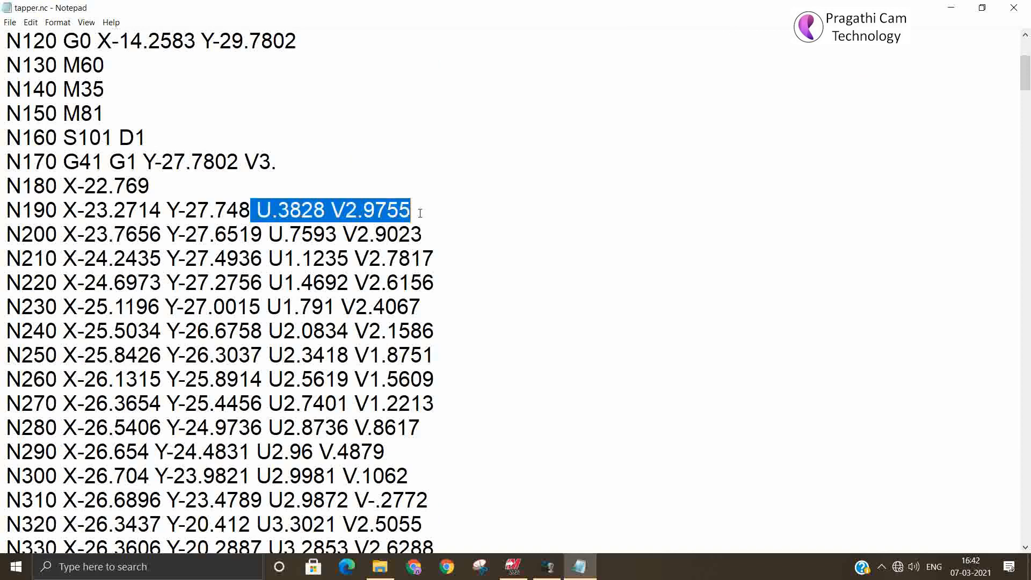
drag(57, 212, 248, 213)
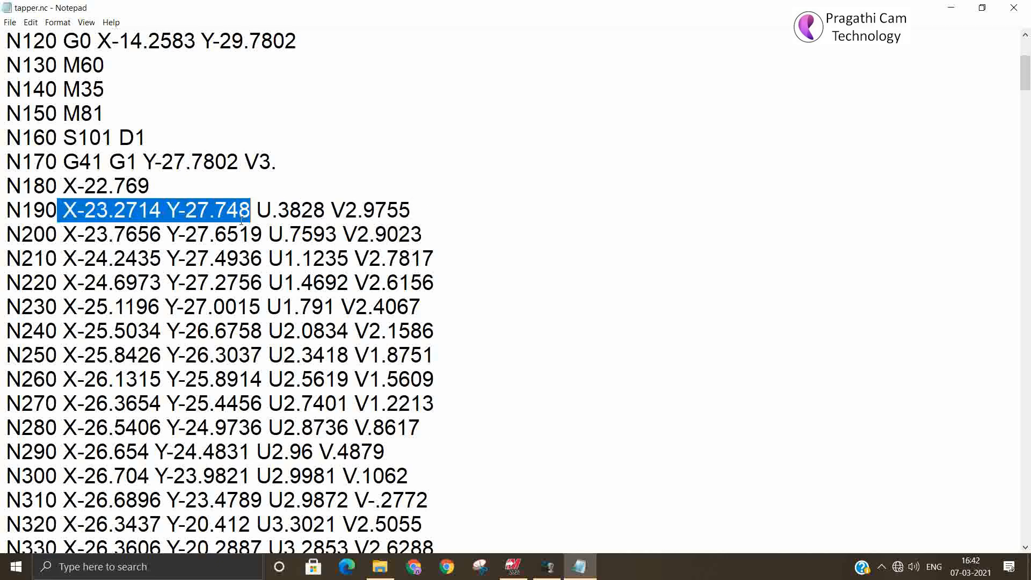
scroll(247, 262, down, 20)
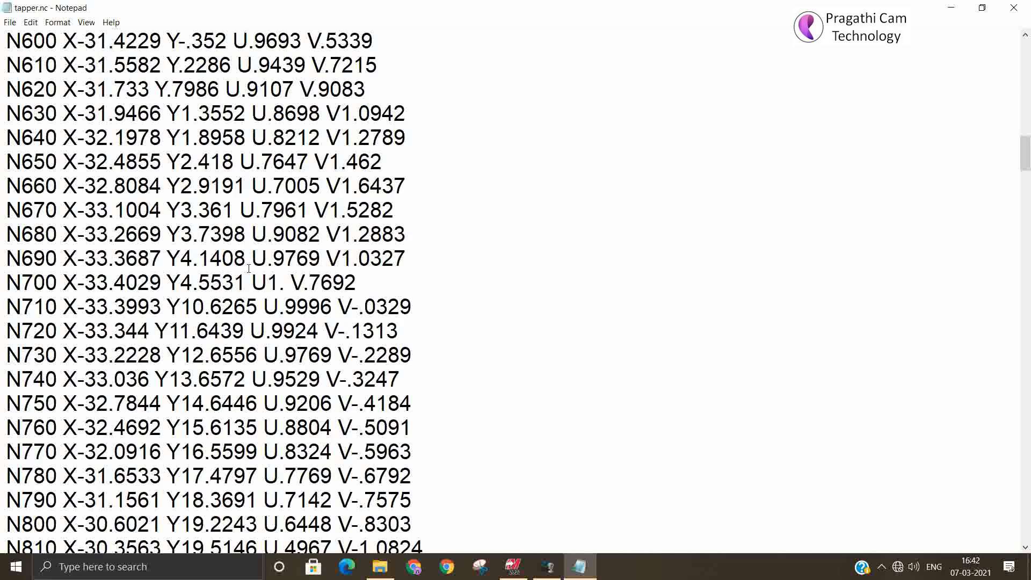
scroll(248, 274, down, 20)
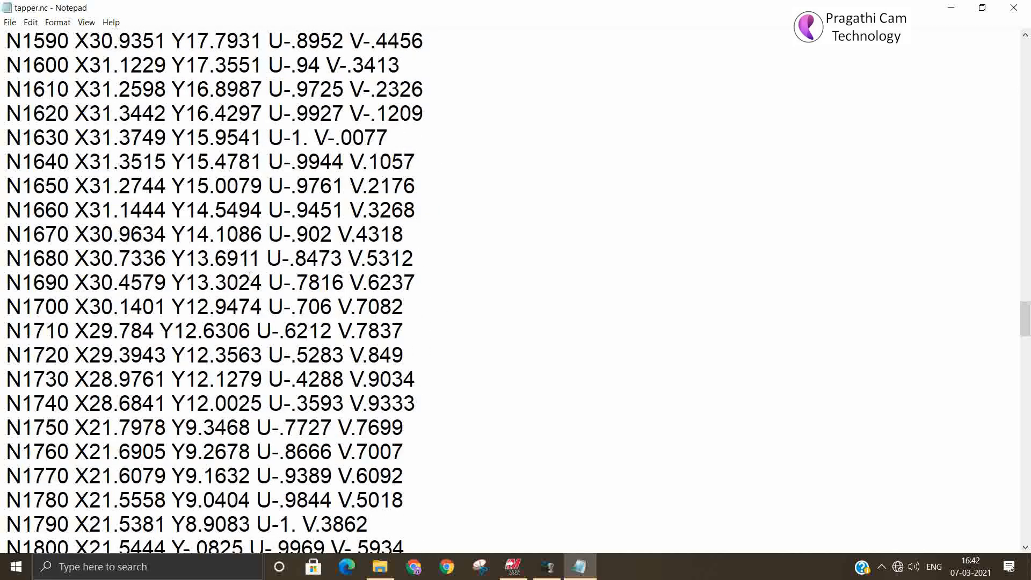
scroll(254, 279, down, 5)
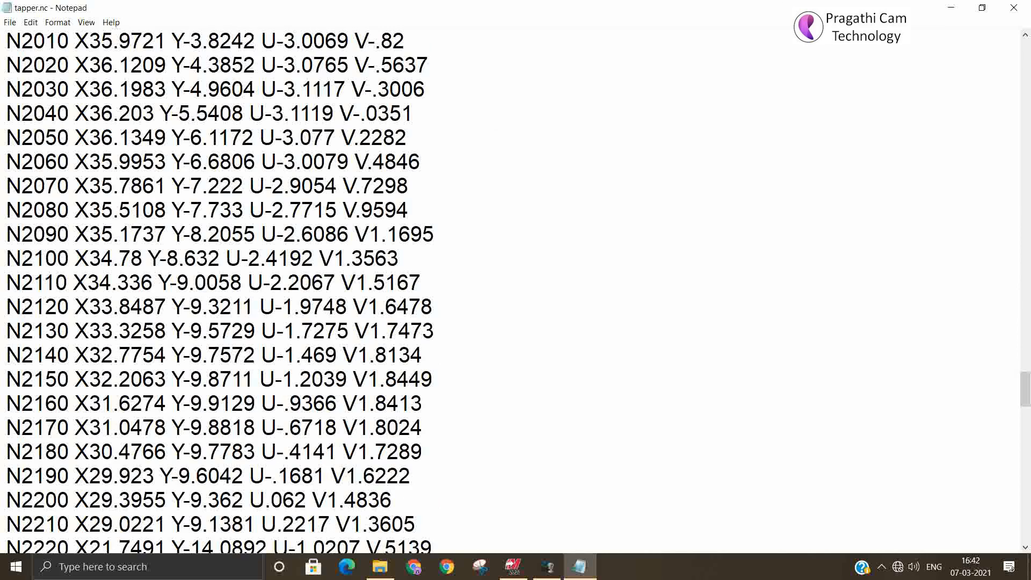
click(1014, 8)
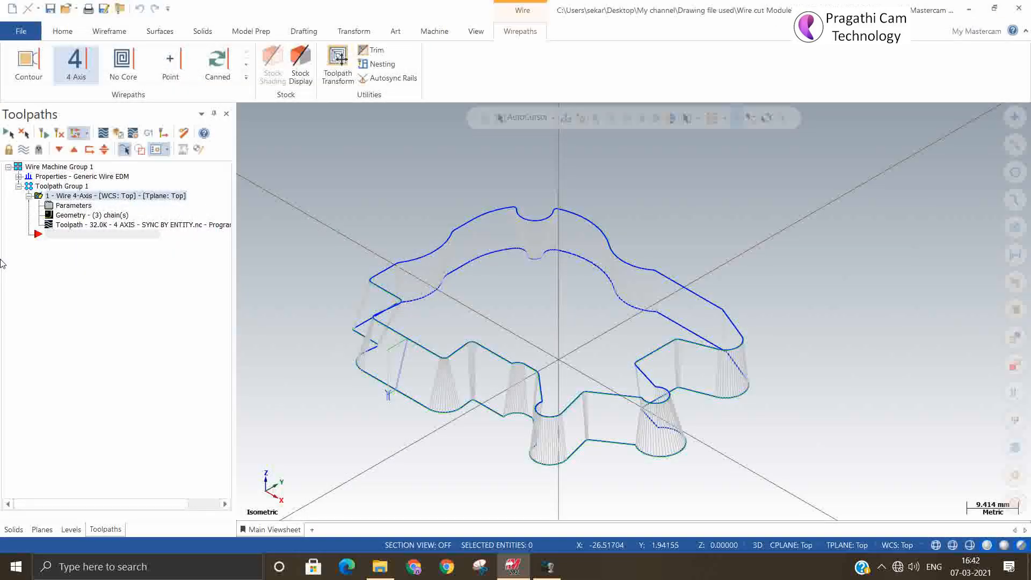
Change the wirepath's format to Direct 4 axis and regenerate the wirepath.
click(70, 215)
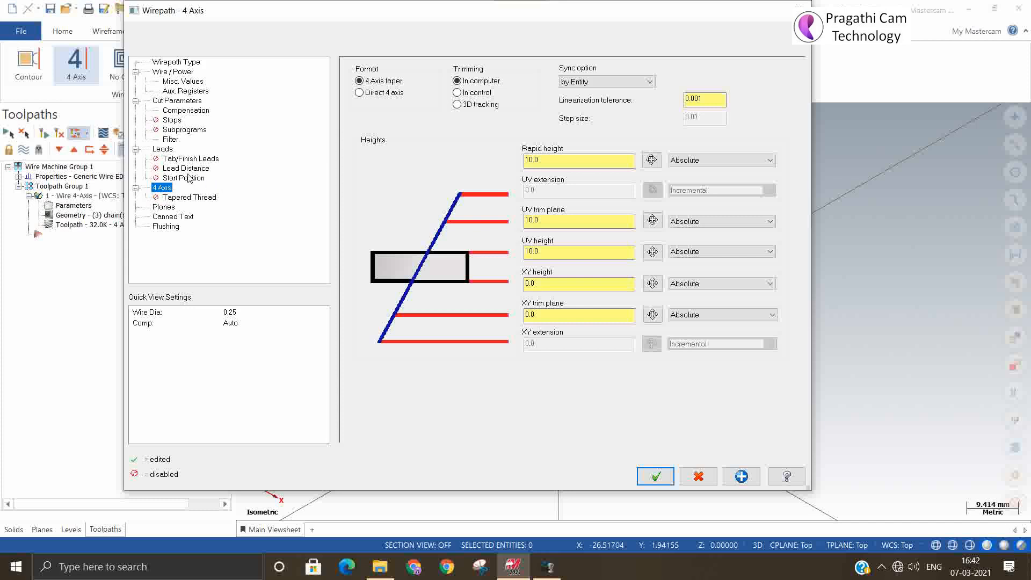
click(359, 93)
click(655, 476)
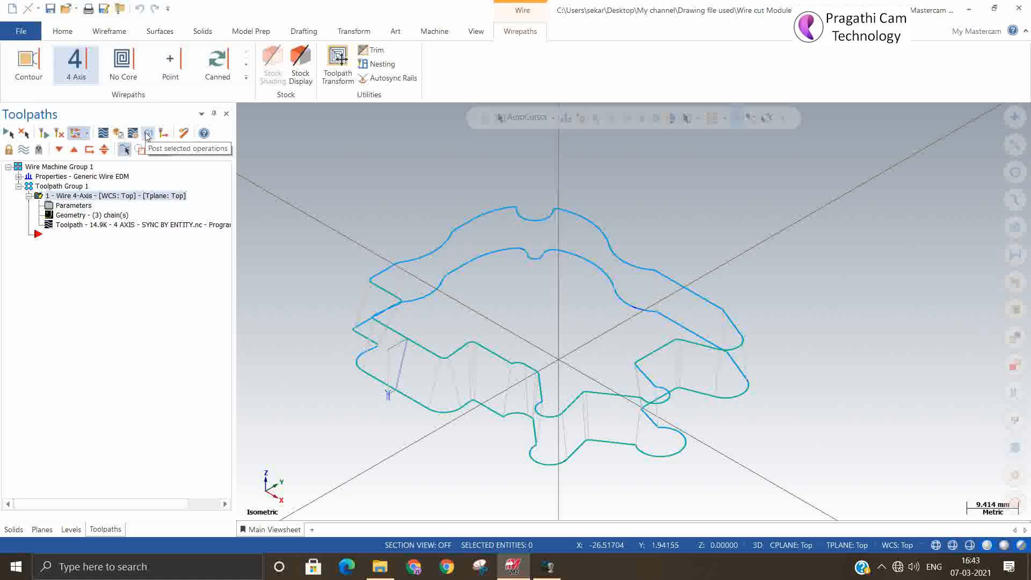
Post the direct 4-axis wirepath to the NC file 4 AXIS - SYNC BY ENTITY.nc.
scroll(651, 462, up, 1)
mouse_move(736, 476)
middle_down()
mouse_move(740, 516)
mouse_move(741, 486)
middle_up()
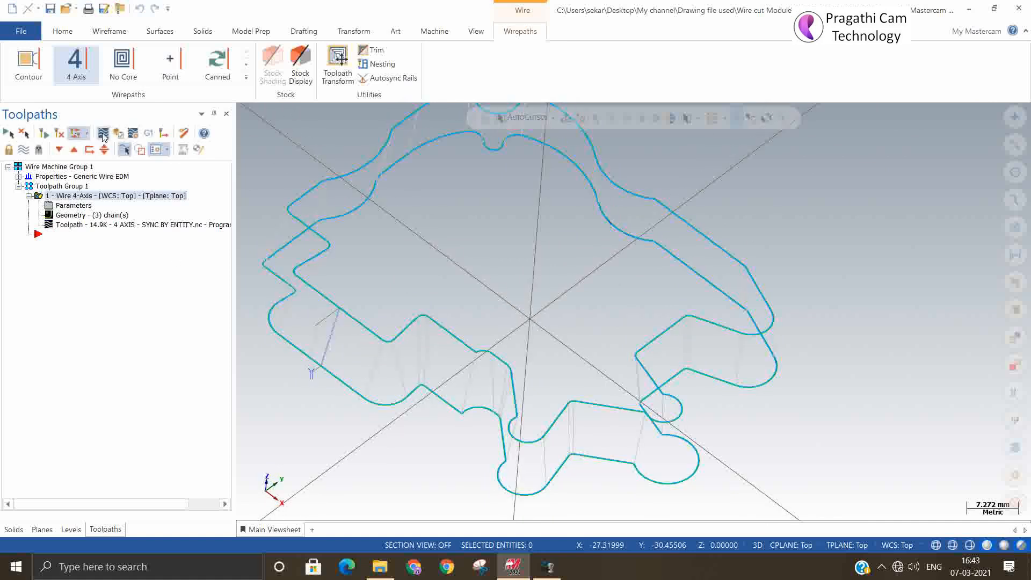
click(147, 134)
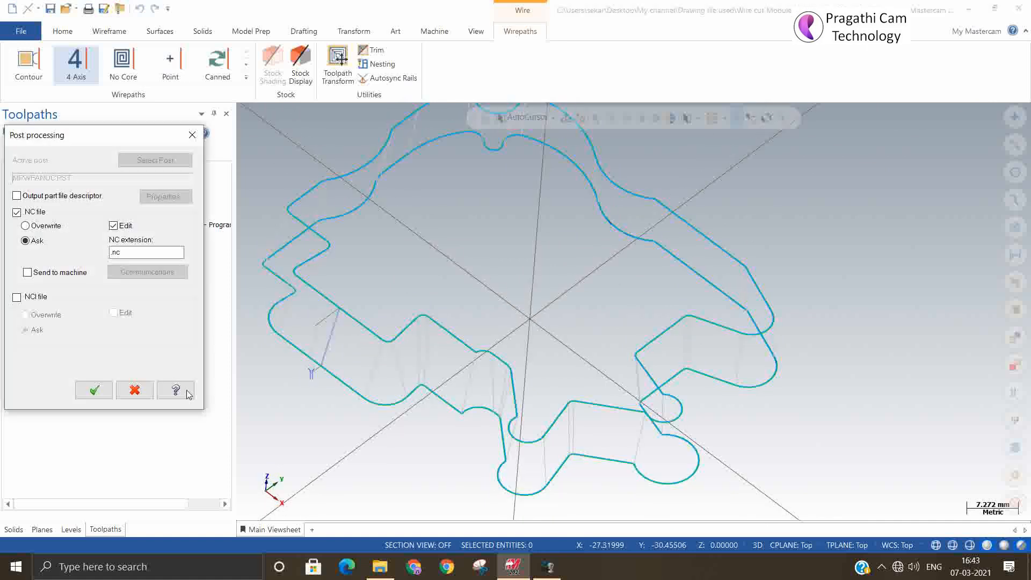
click(101, 391)
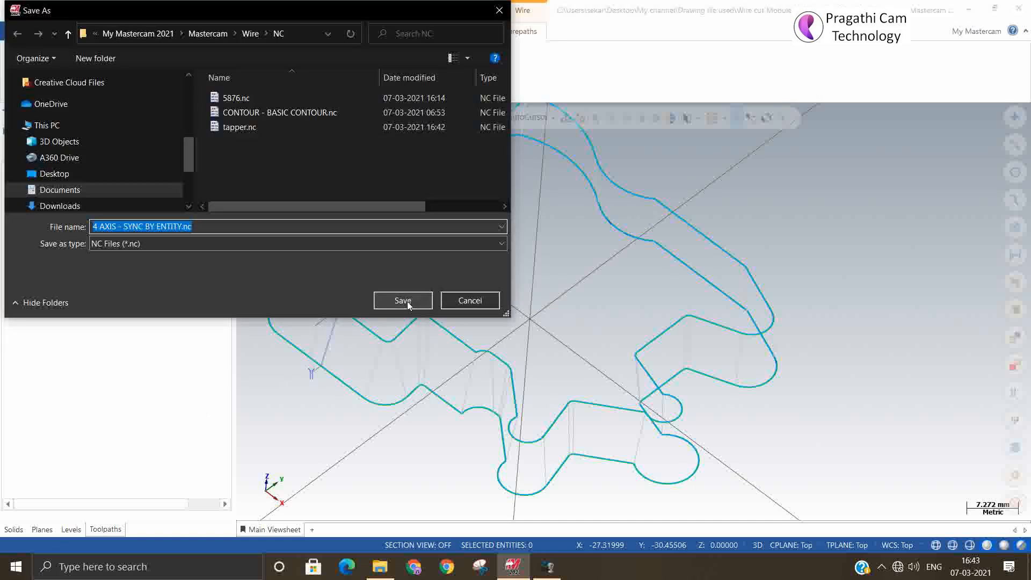
click(407, 304)
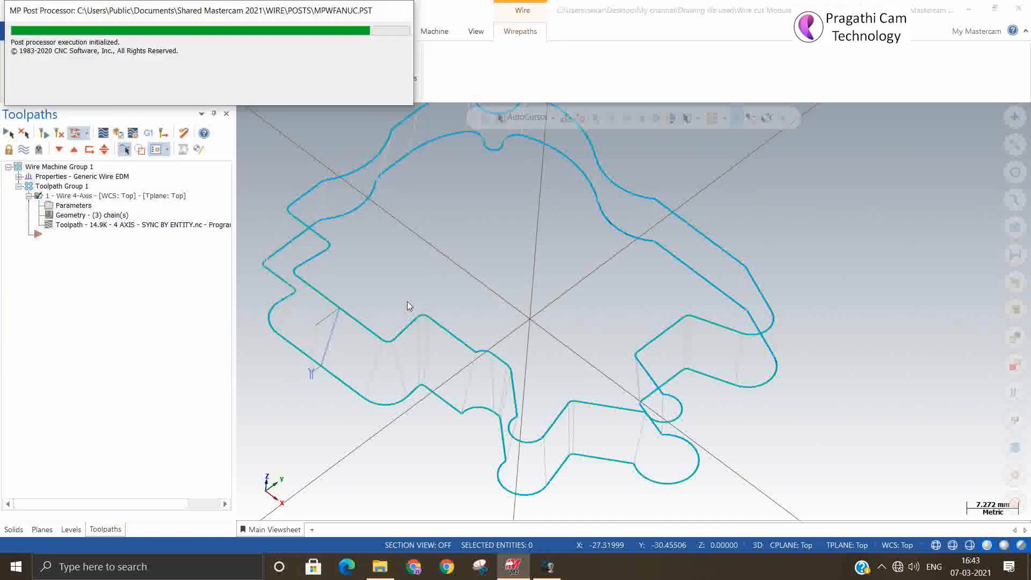
Examine the posted direct 4-axis NC program from start to end in a maximised Notepad window.
scroll(596, 331, down, 5)
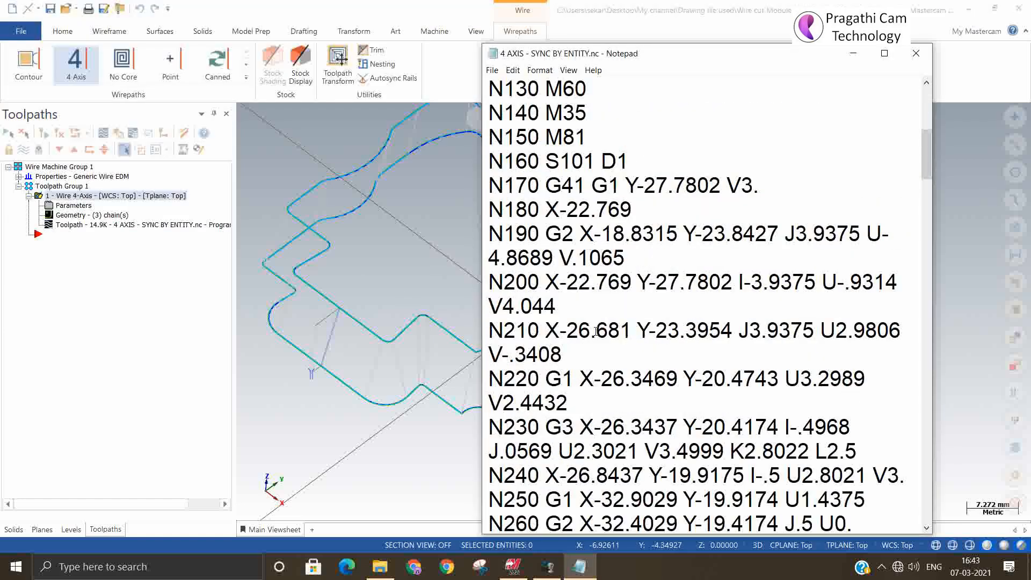
scroll(604, 337, down, 3)
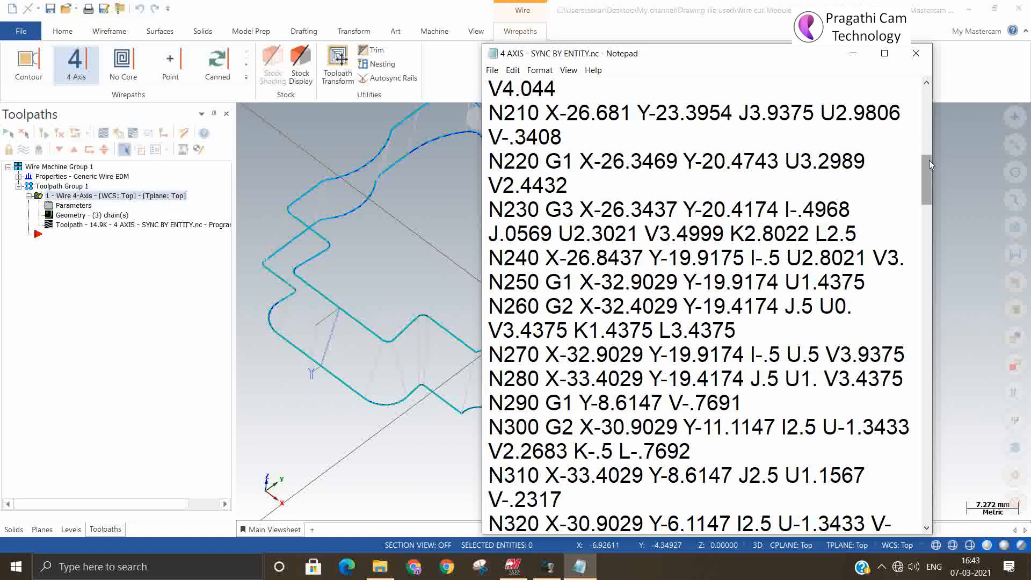
click(884, 53)
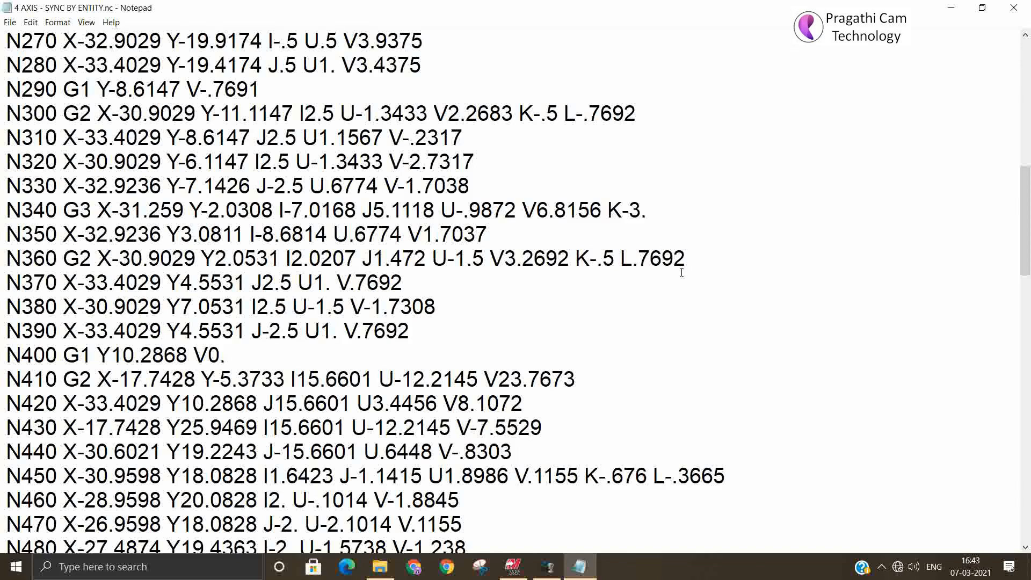
scroll(683, 276, down, 15)
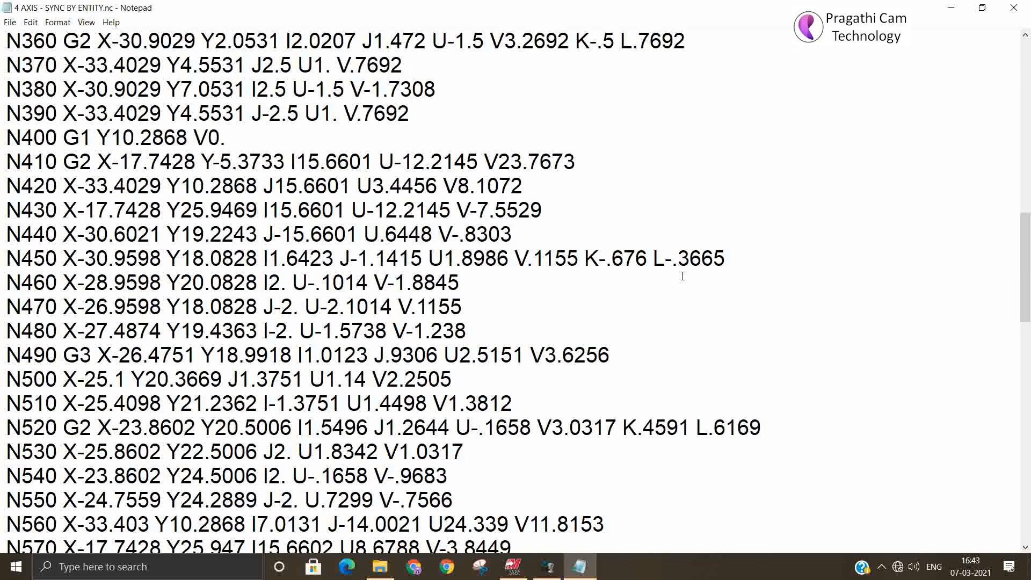
scroll(683, 274, down, 2)
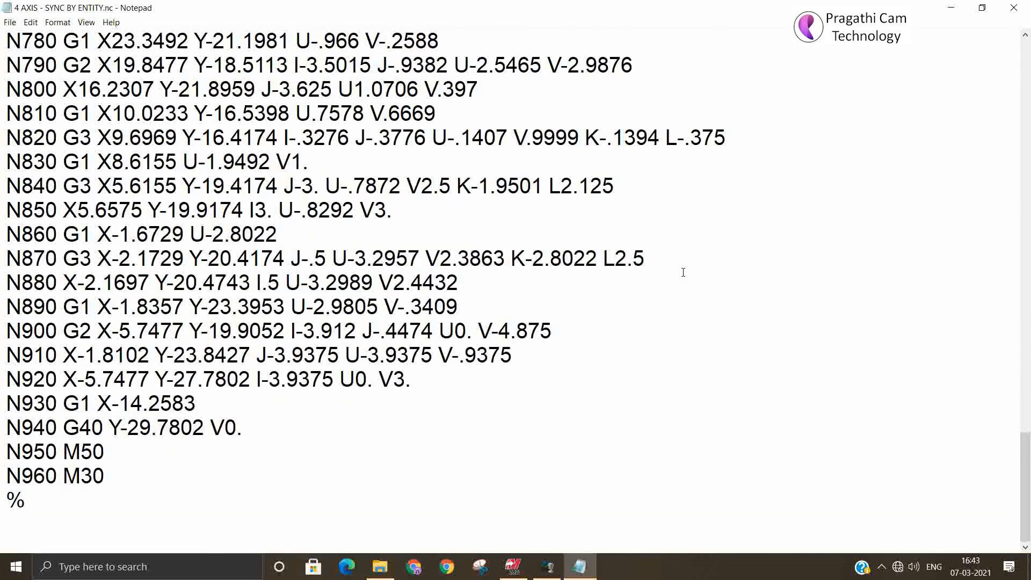
scroll(683, 271, up, 18)
scroll(683, 265, up, 7)
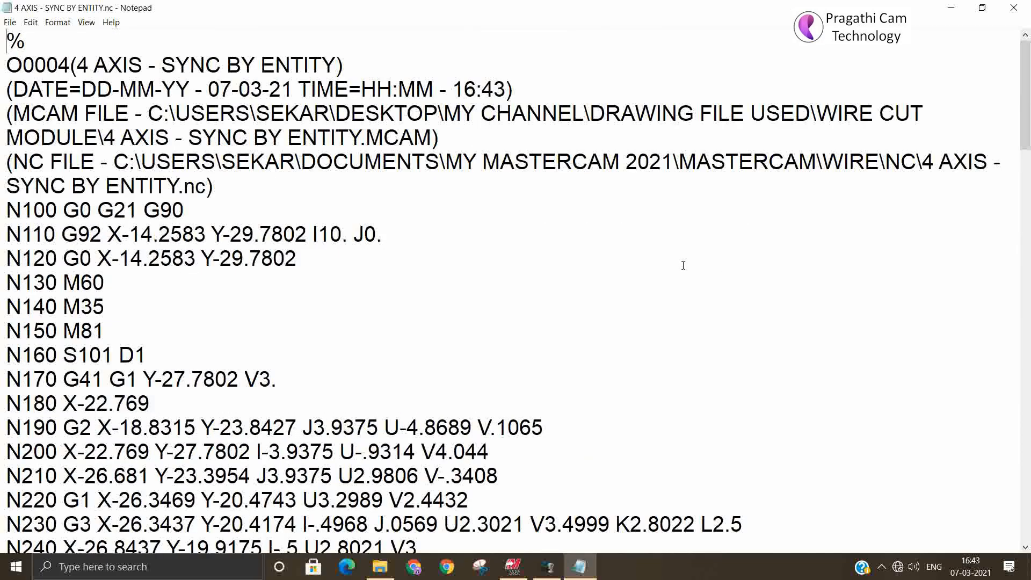
Highlight the G1 move in block N250 and the G2 arc in block N260, review the remaining code, and close the program.
scroll(683, 265, down, 3)
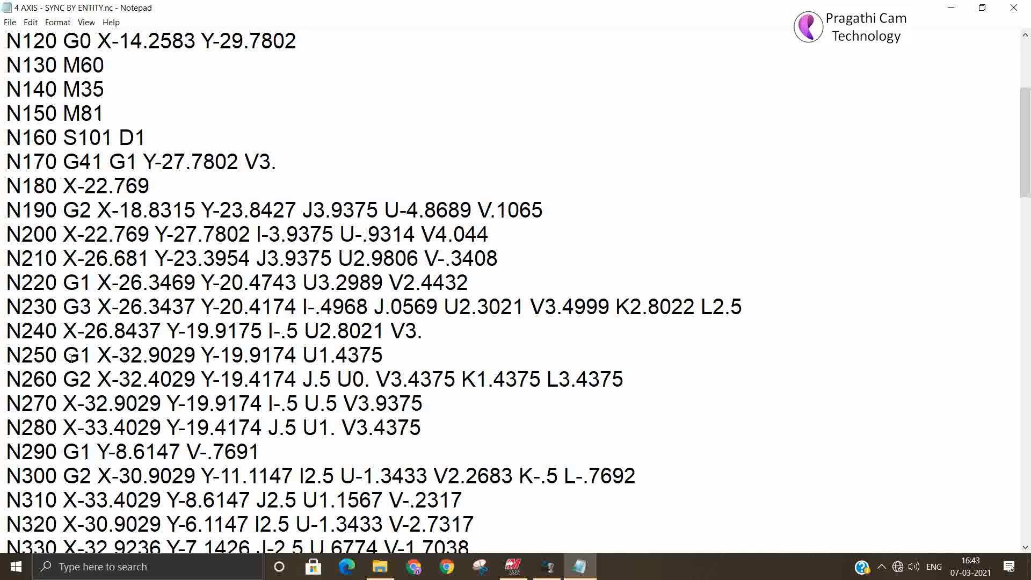
drag(63, 356, 159, 368)
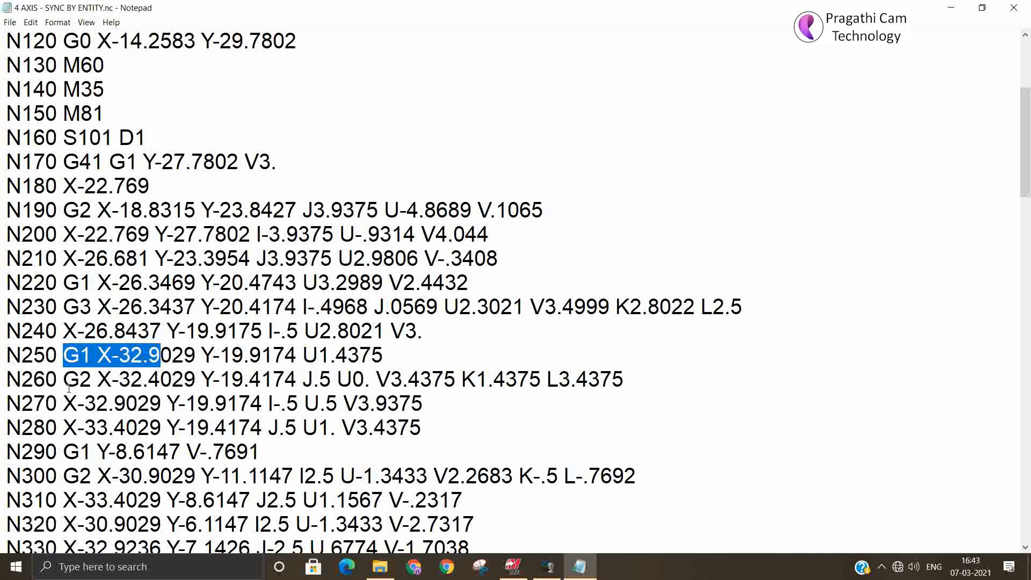
drag(69, 387, 260, 382)
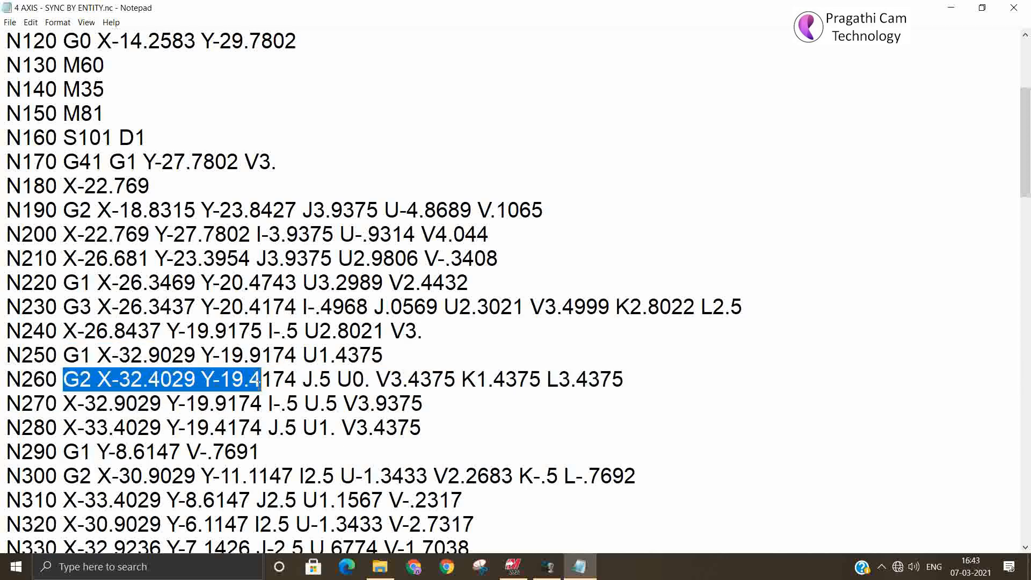
scroll(260, 379, down, 20)
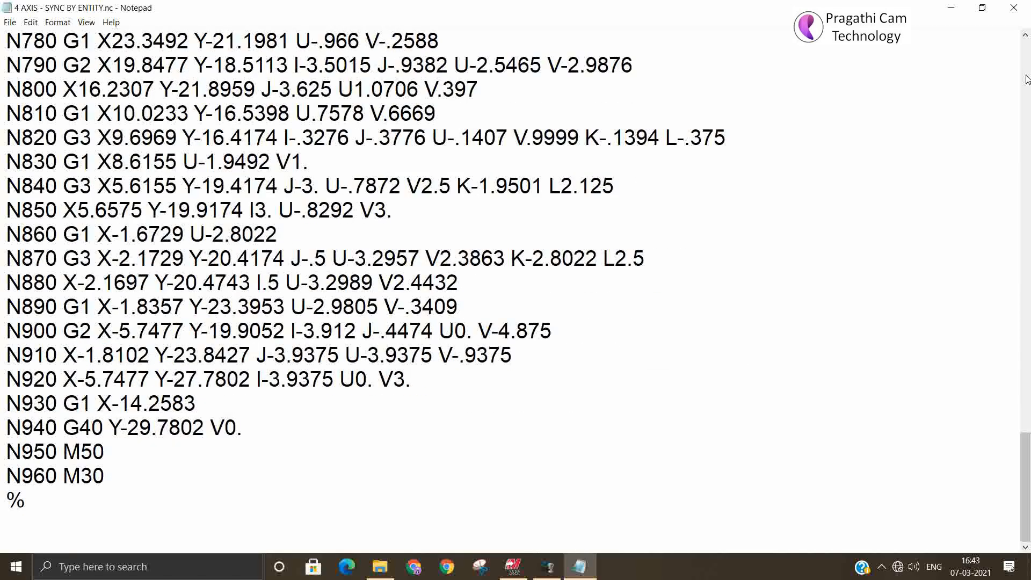
click(1014, 7)
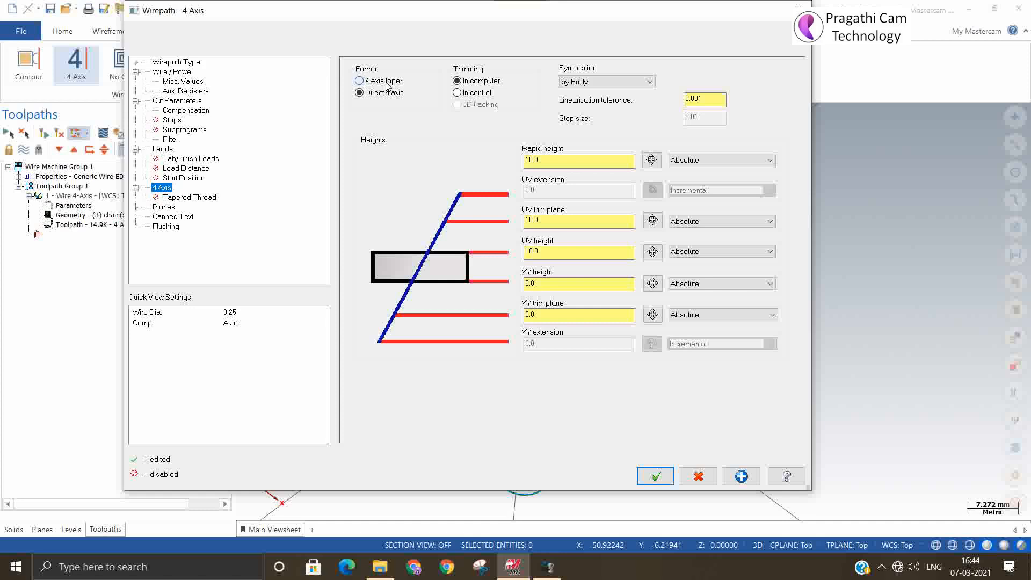
Change the wirepath's format to 4 Axis taper and regenerate the wirepath.
click(387, 84)
click(656, 476)
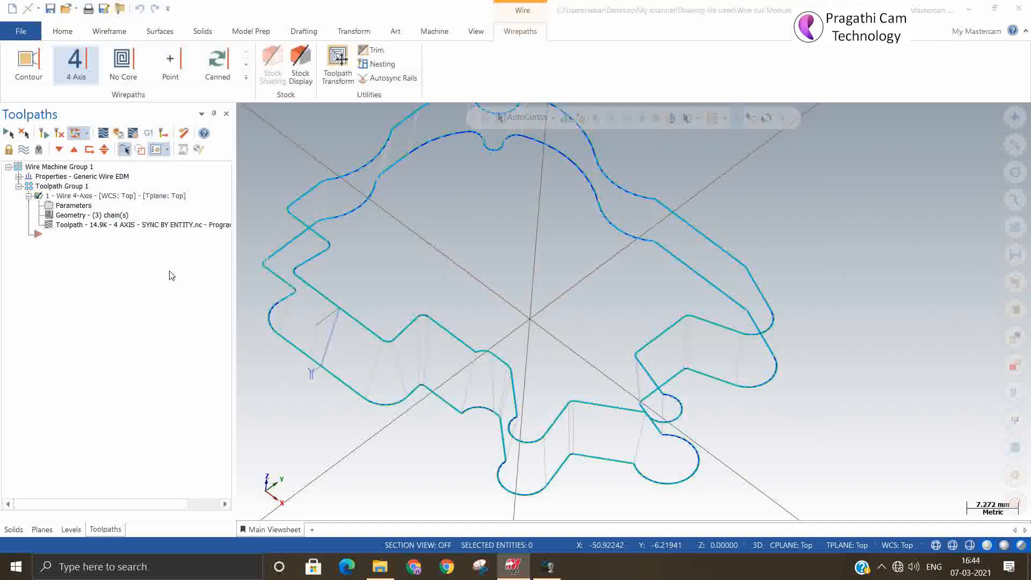
click(58, 135)
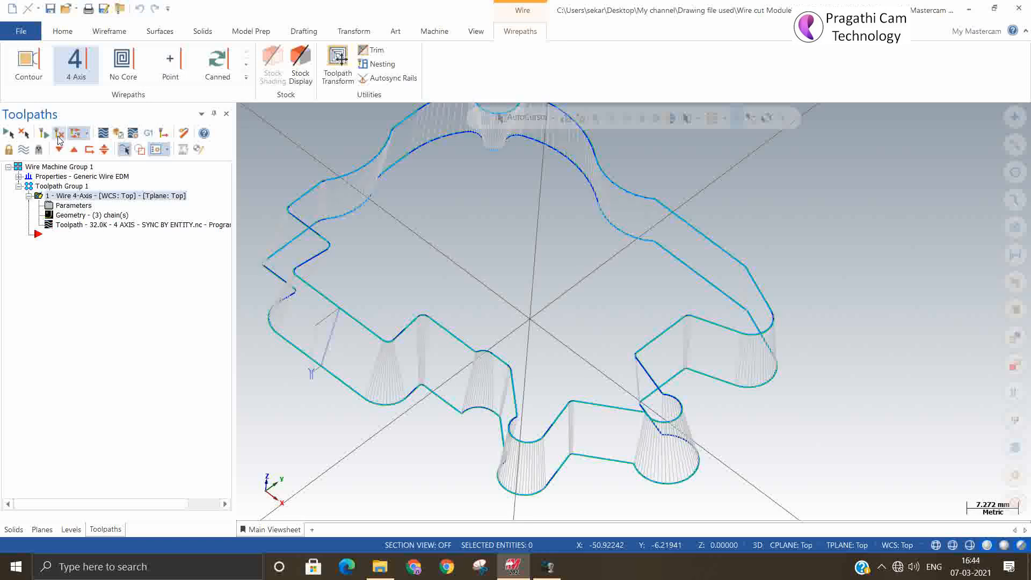
Post the 4-axis taper wirepath, overwriting the existing tapper.nc file.
click(149, 133)
click(94, 390)
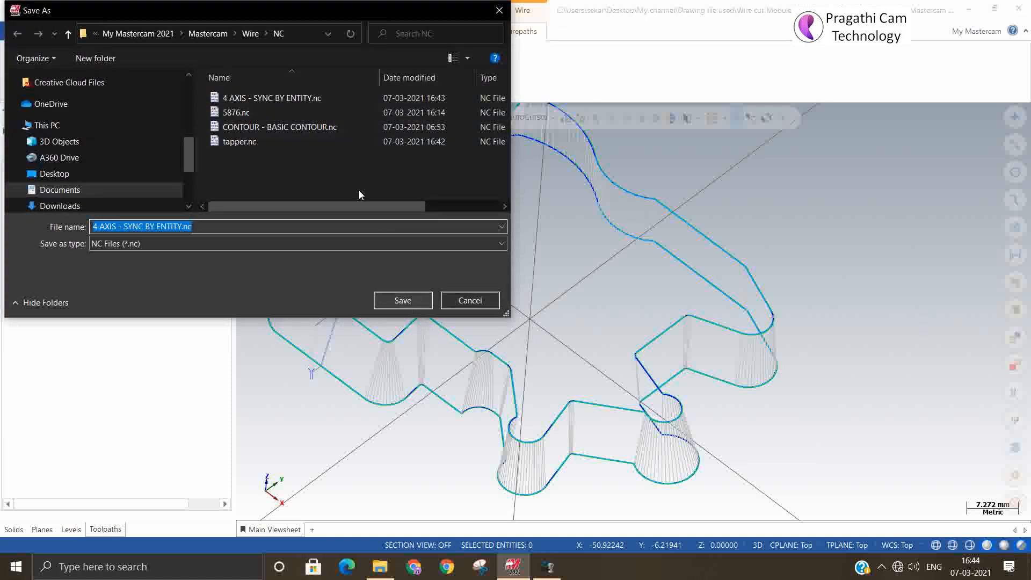
click(239, 141)
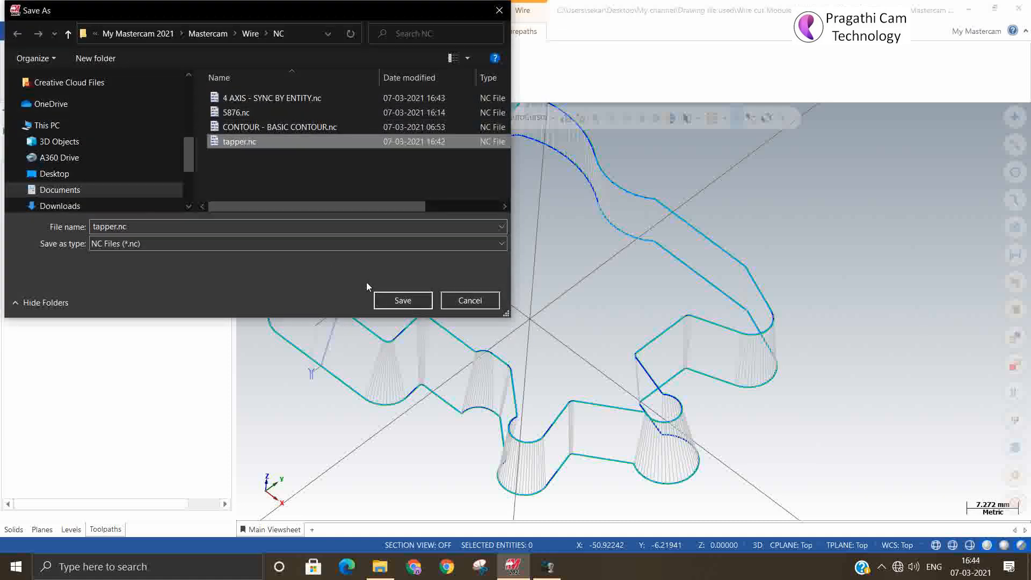
click(400, 299)
click(547, 285)
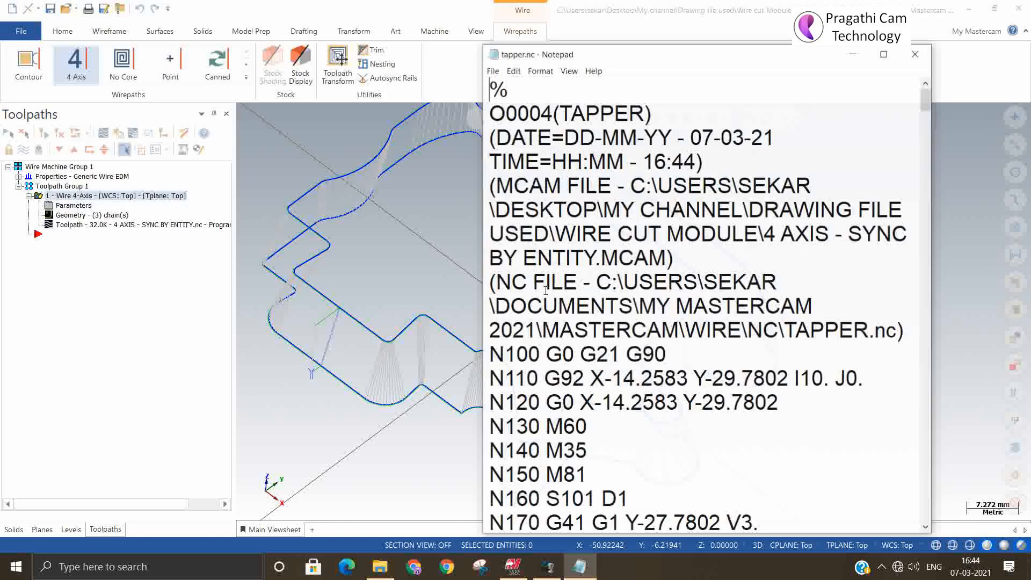
Examine the XYUV point coordinates down to the end of the reposted tapper.nc program, and close it.
scroll(547, 294, down, 7)
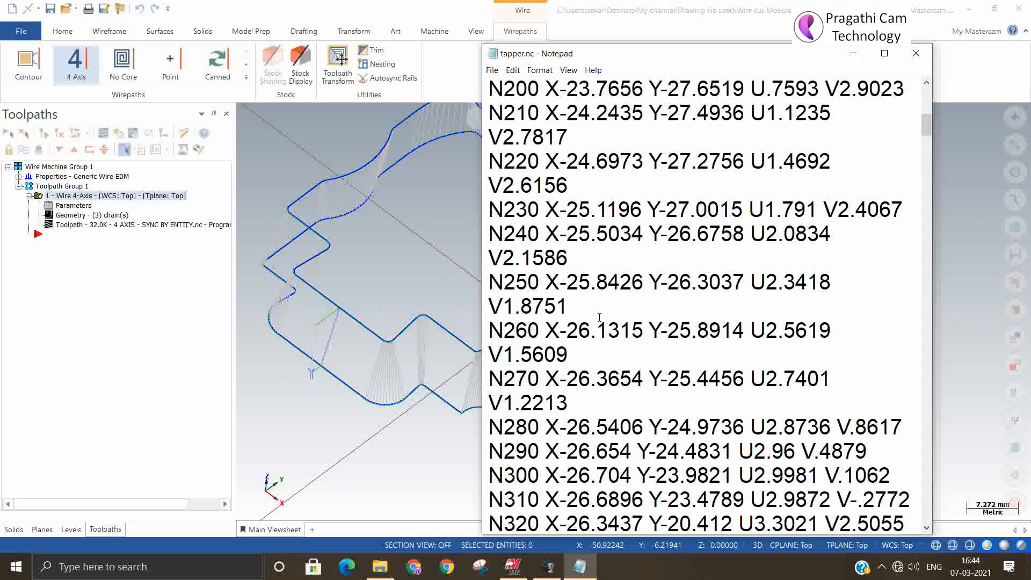
scroll(599, 316, down, 4)
scroll(599, 317, down, 20)
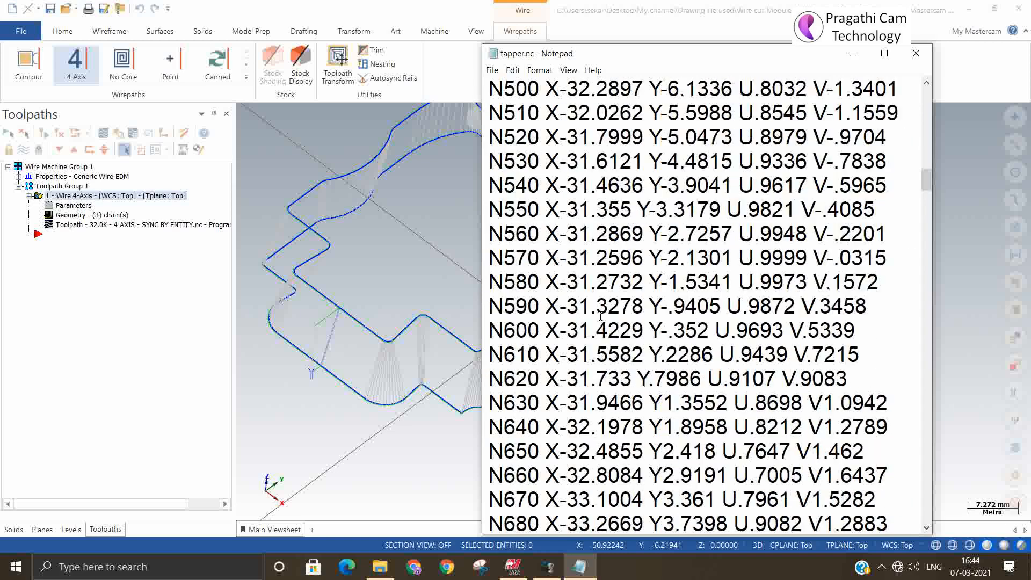
scroll(600, 317, down, 20)
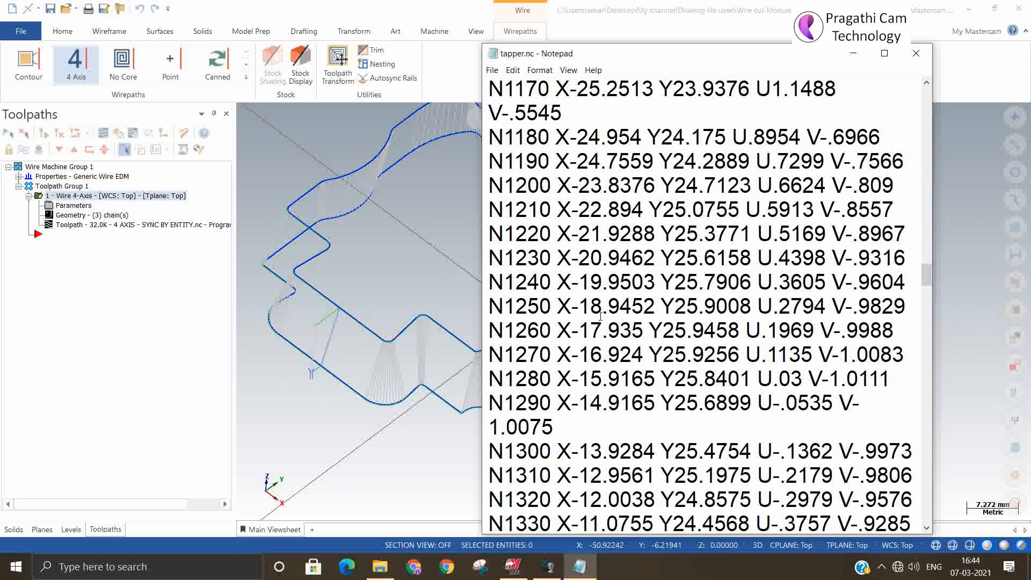
scroll(602, 317, down, 20)
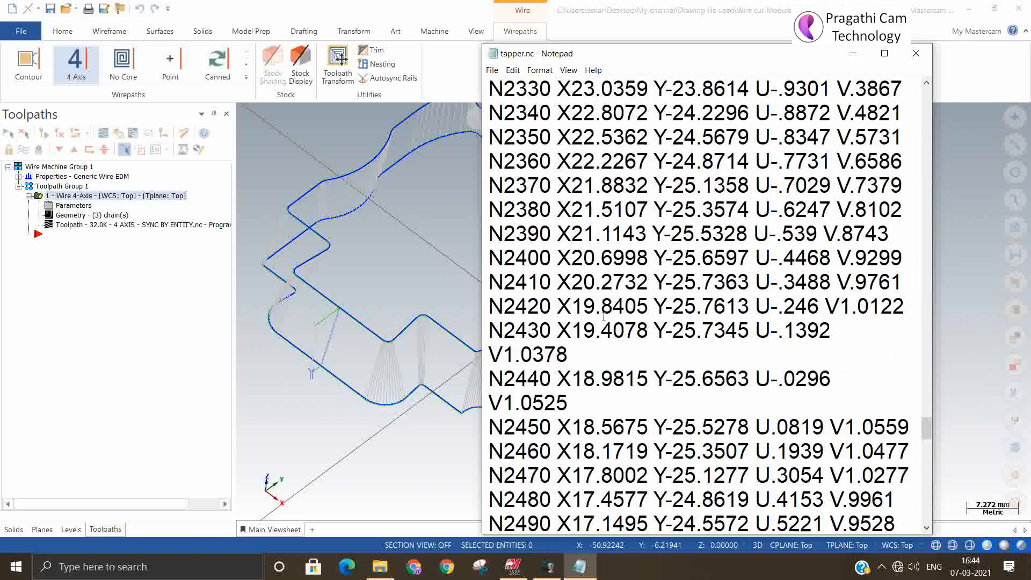
scroll(605, 316, down, 7)
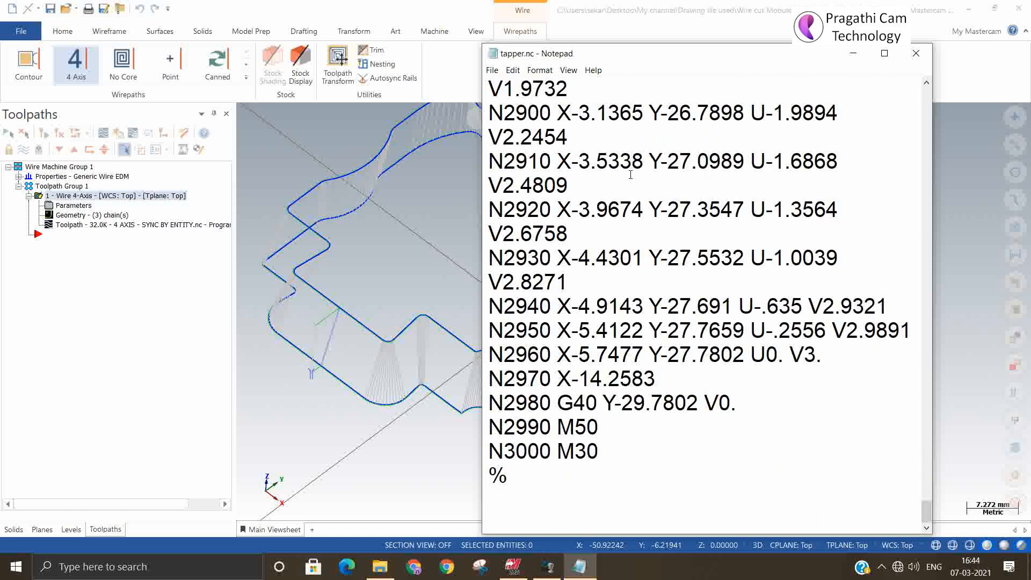
click(916, 53)
Inspect the wire position lines along the arcs of the 4-axis taper wirepath in the model view.
scroll(350, 417, up, 5)
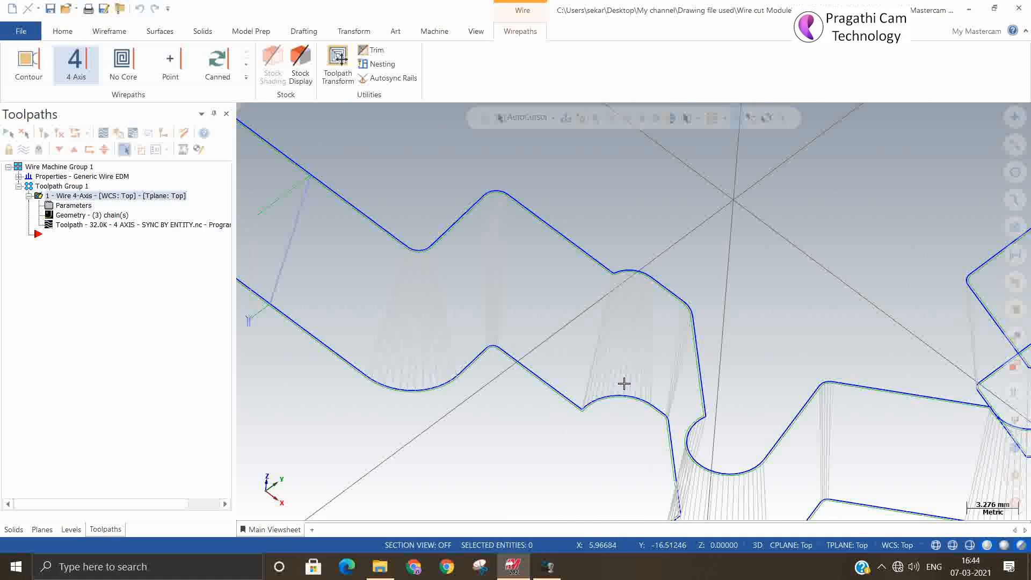
scroll(615, 378, down, 3)
middle_drag(578, 363, 887, 477)
scroll(799, 454, up, 5)
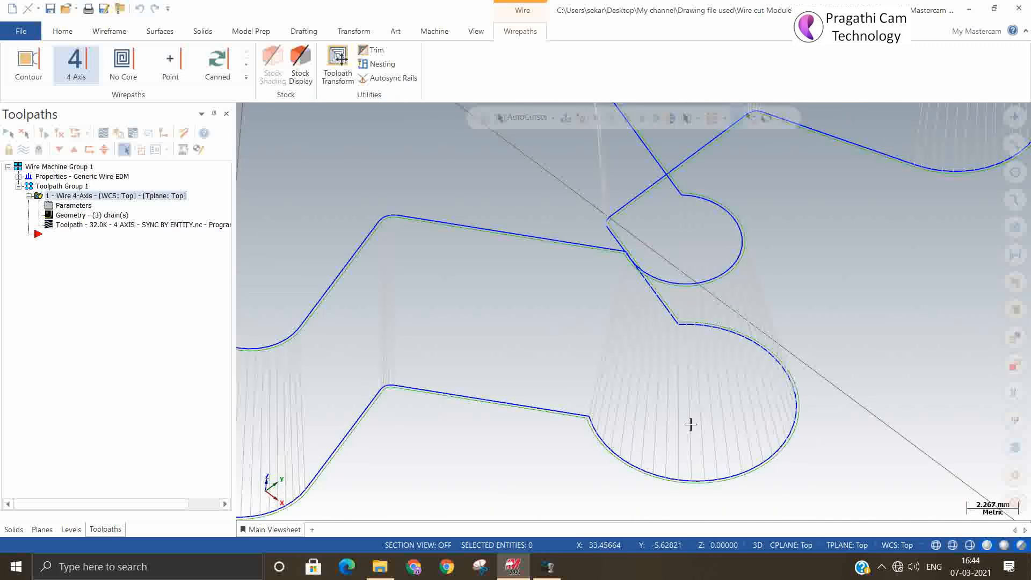
scroll(719, 428, down, 1)
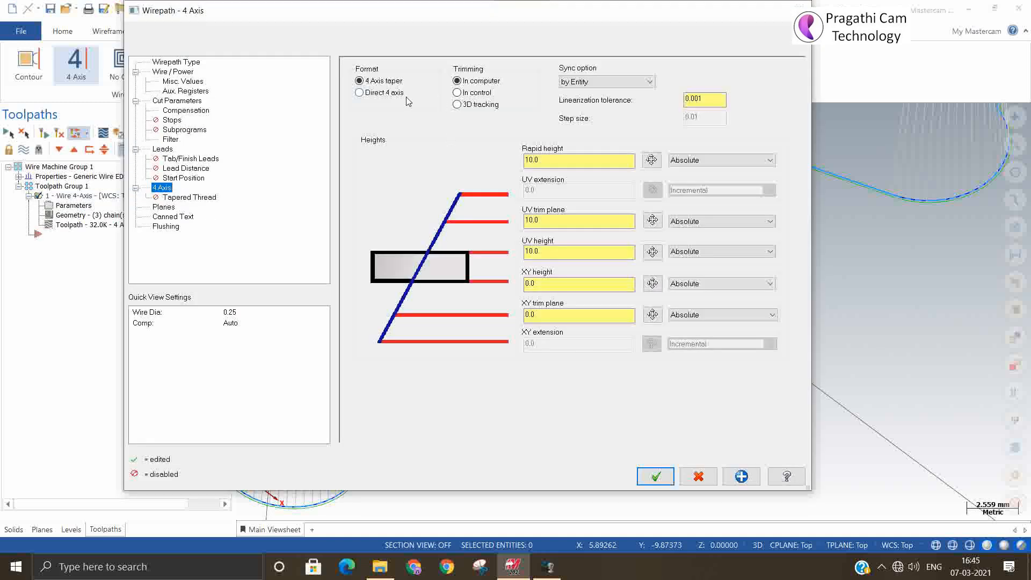
Switch the wirepath's format back to Direct 4 axis, regenerate it, and inspect its wire lines around the arcs.
click(382, 92)
click(654, 477)
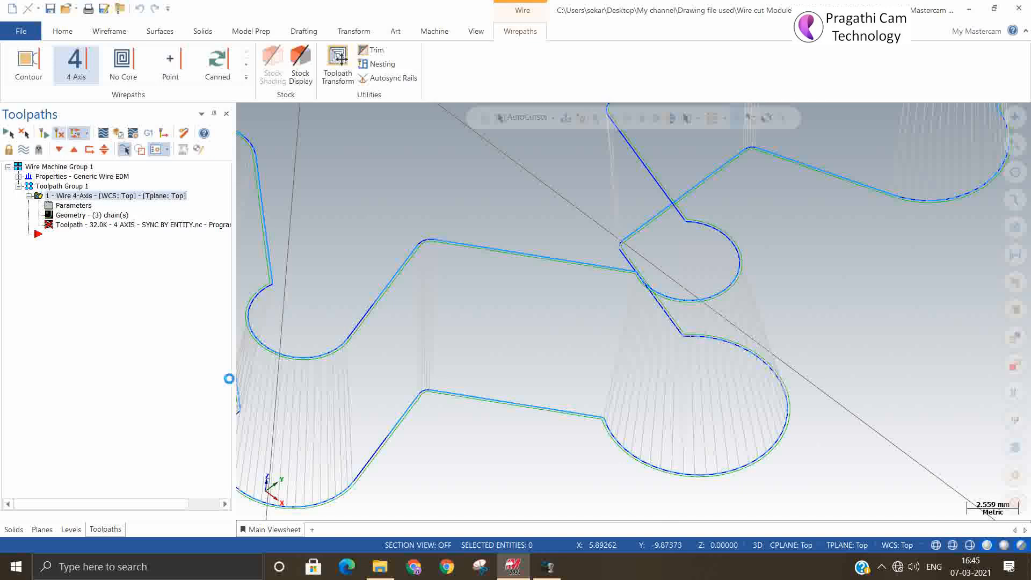
scroll(490, 418, down, 2)
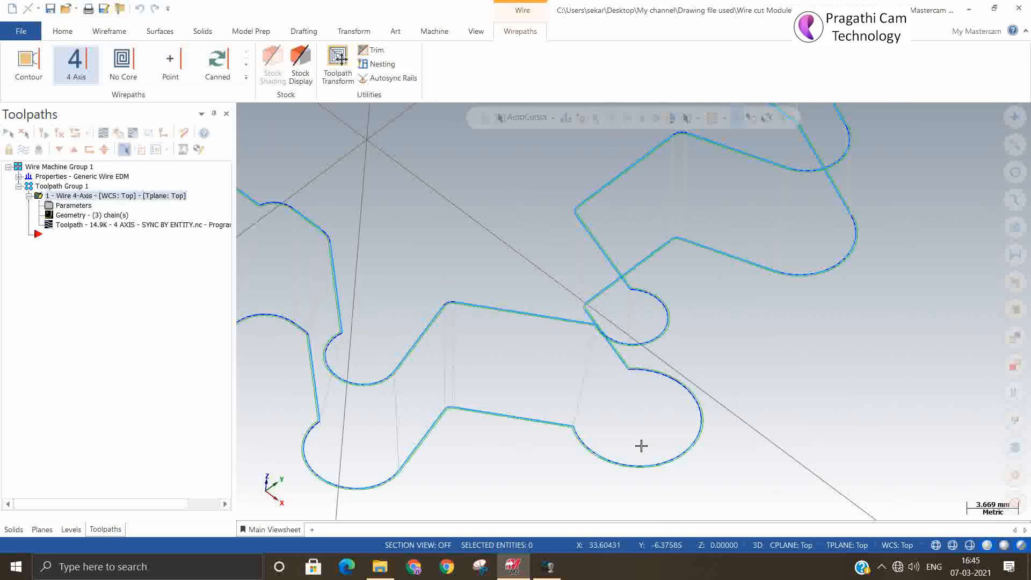
mouse_move(639, 448)
middle_down()
mouse_move(626, 484)
mouse_move(628, 460)
middle_up()
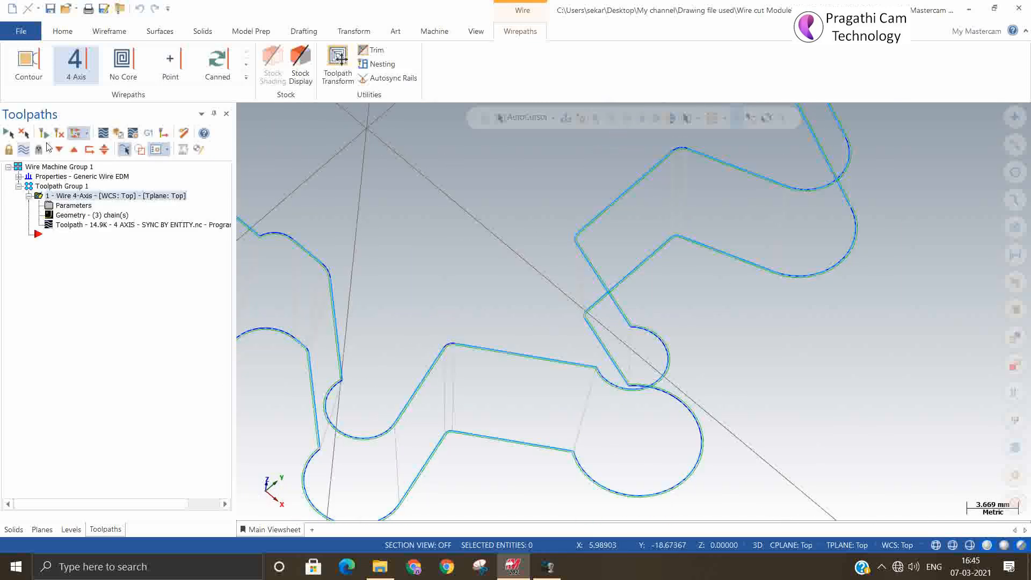
scroll(575, 440, down, 3)
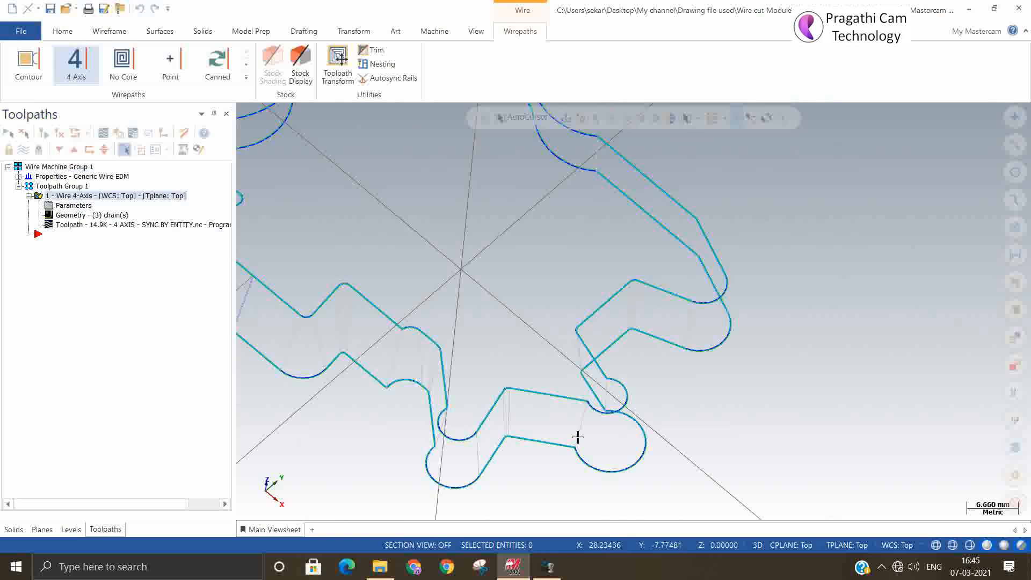
scroll(577, 437, down, 2)
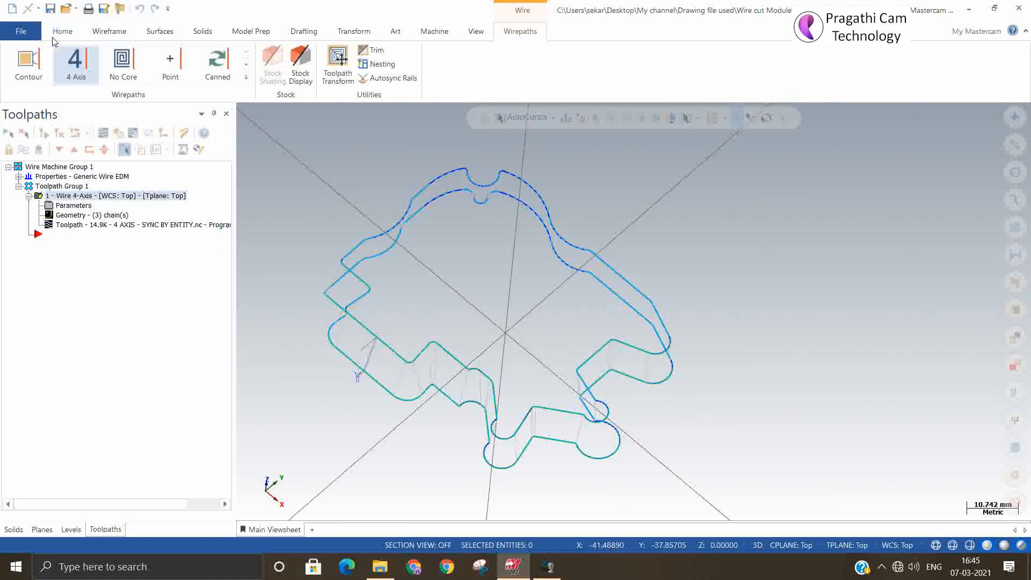
Open the file 4 AXIS - SYNC BY BRANCH.mcam without saving changes to the current part.
click(65, 8)
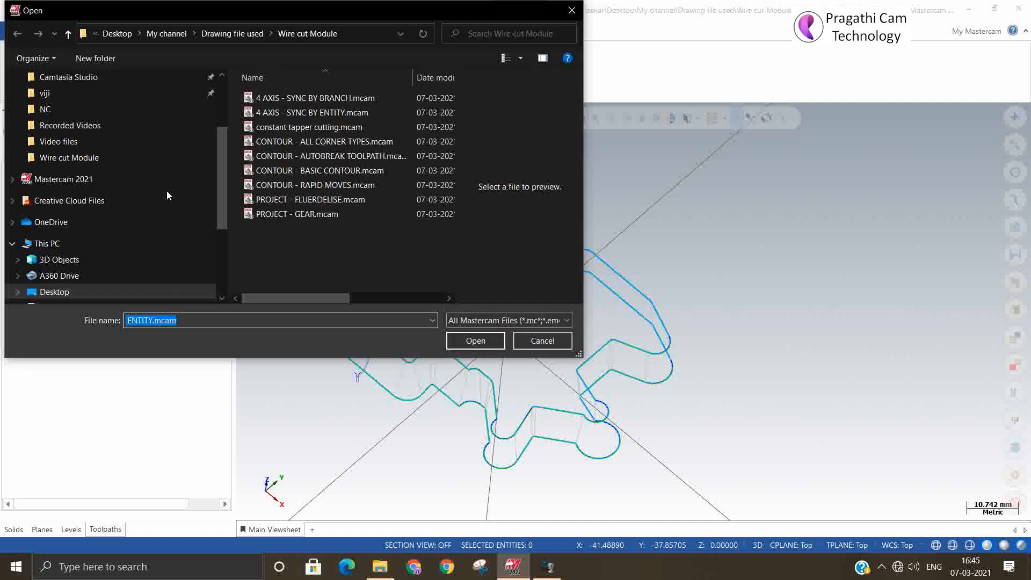
click(331, 99)
click(458, 337)
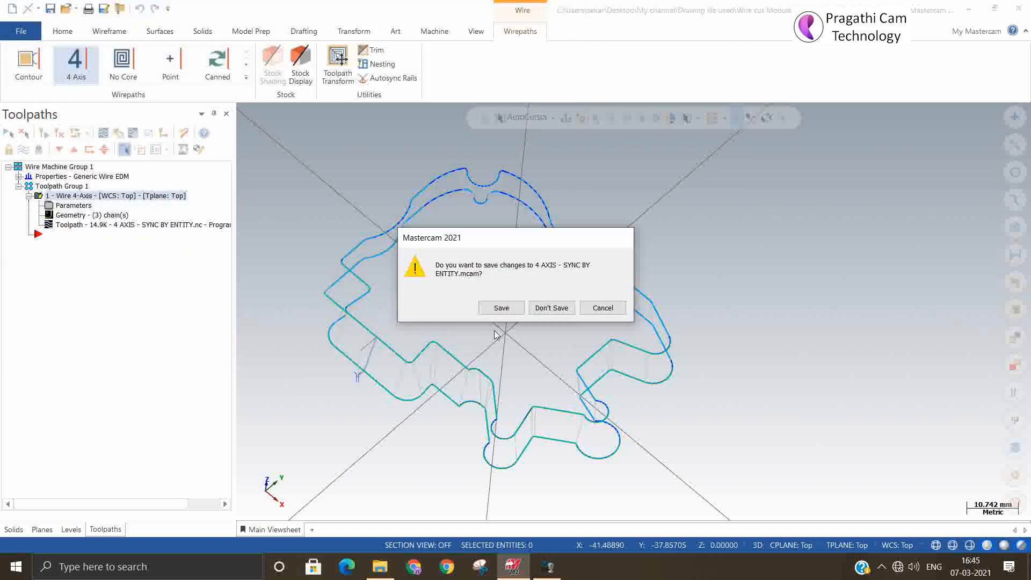
click(545, 308)
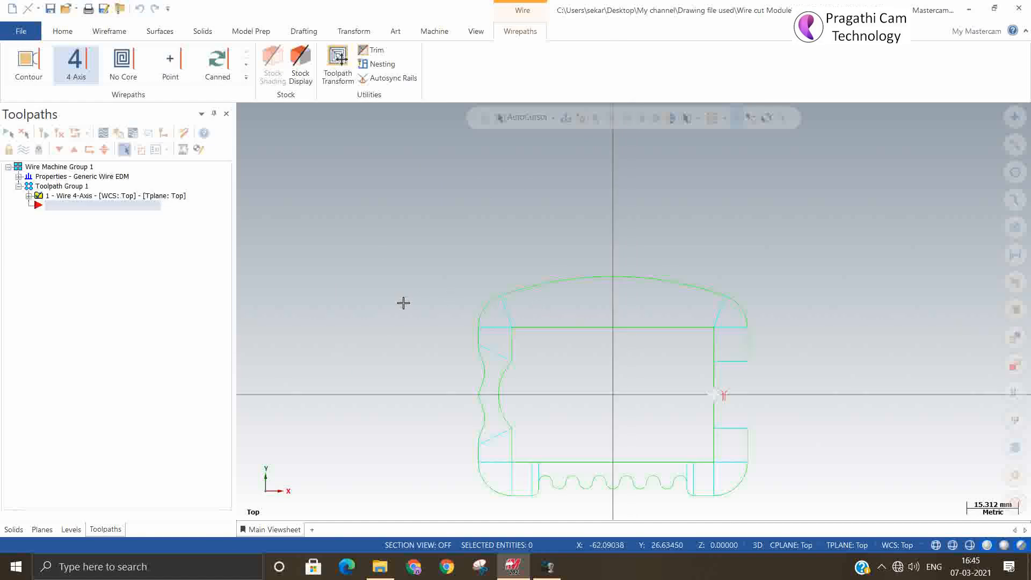
Delete the existing Wire 4-Axis operation from Toolpath Group 1 and confirm the deletion.
scroll(366, 229, down, 2)
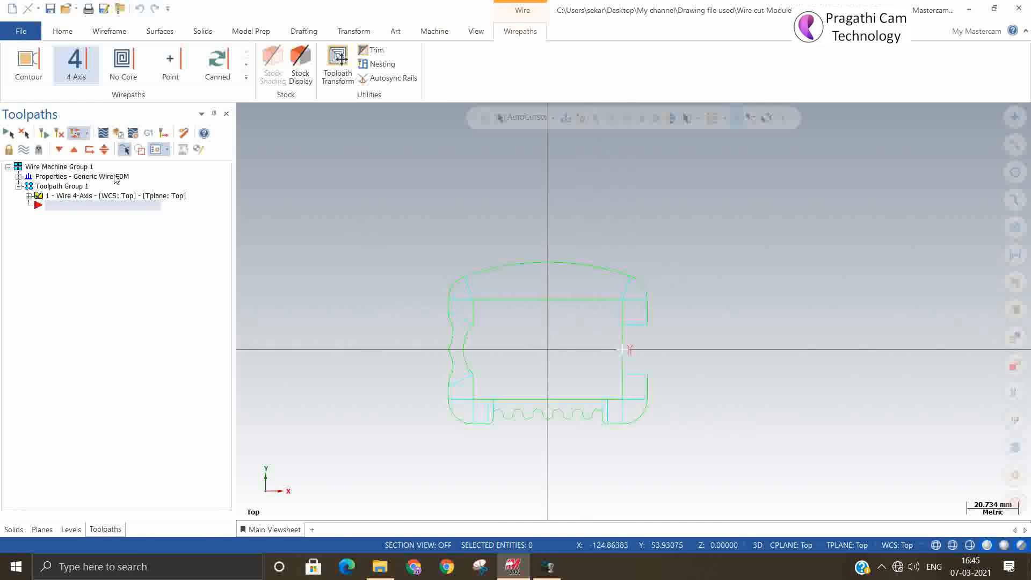
right_click(113, 198)
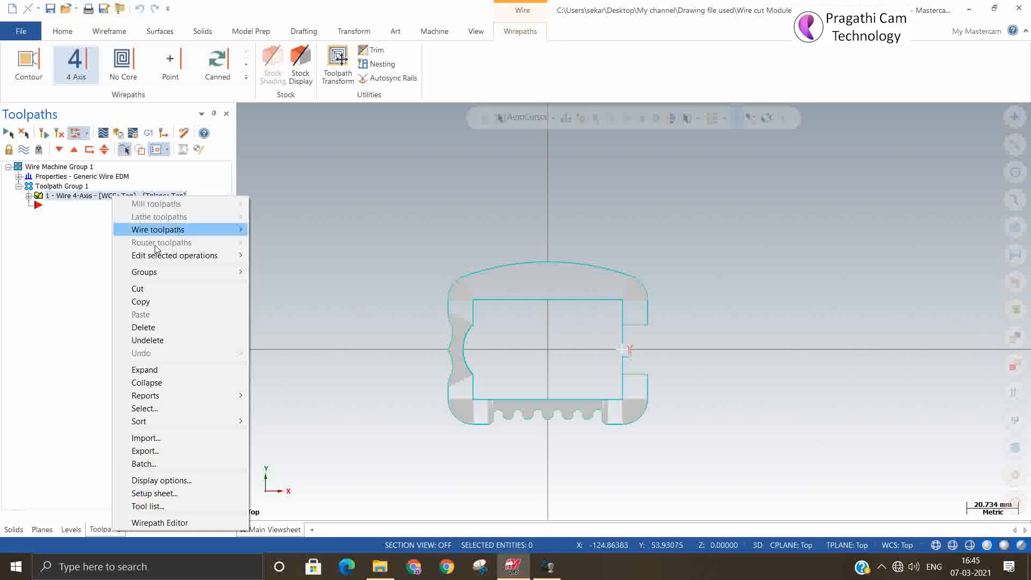
click(177, 327)
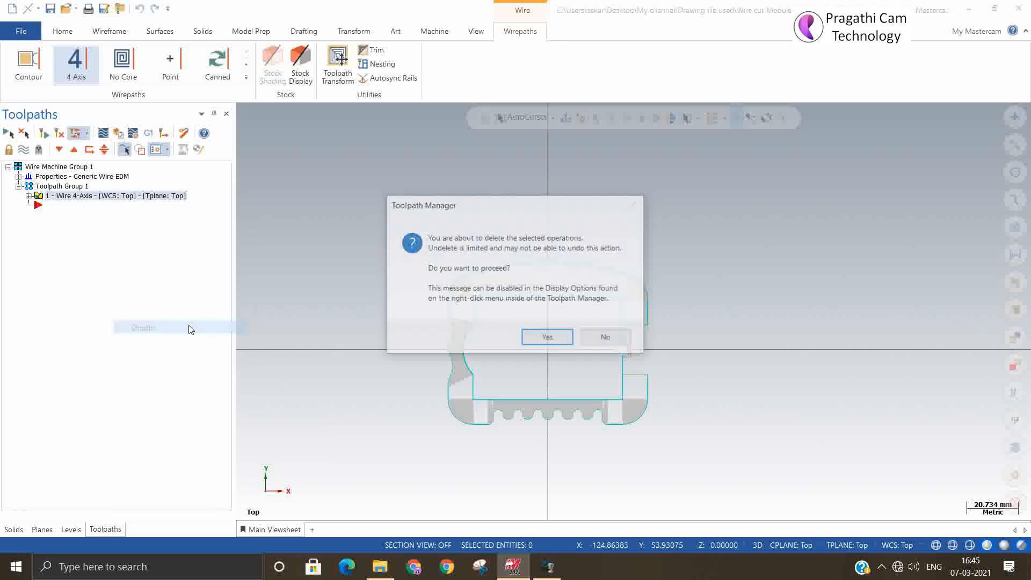
click(546, 339)
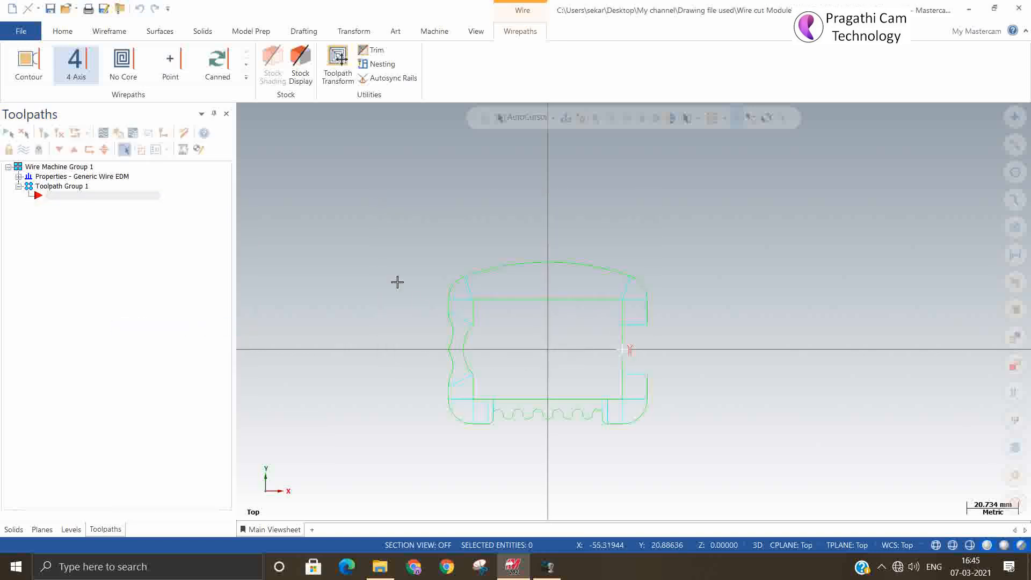
Move all cyan branch lines (color 11) connecting the upper and lower profiles to level 1124, and hide that level.
right_click(373, 221)
click(418, 341)
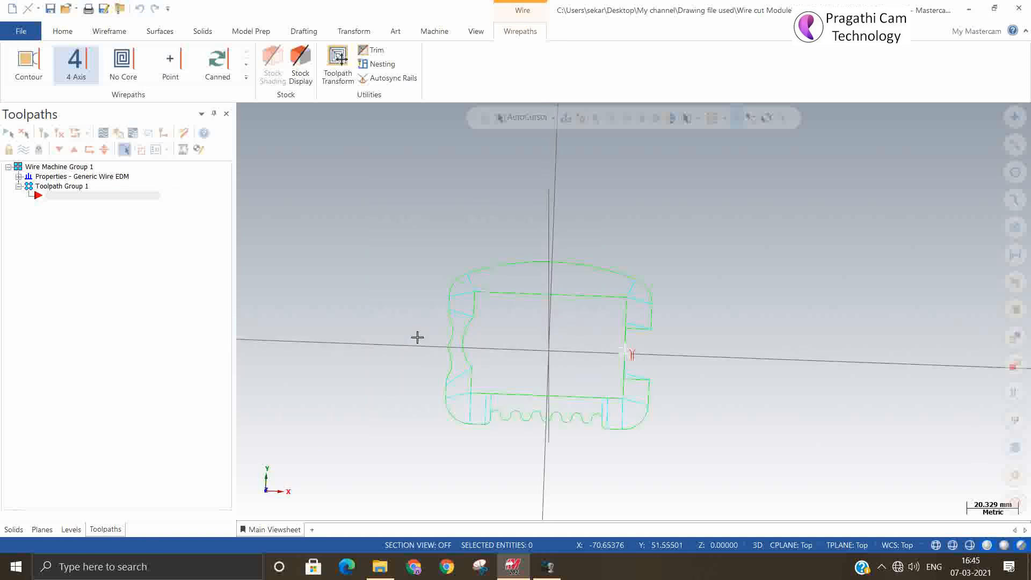
scroll(381, 319, down, 3)
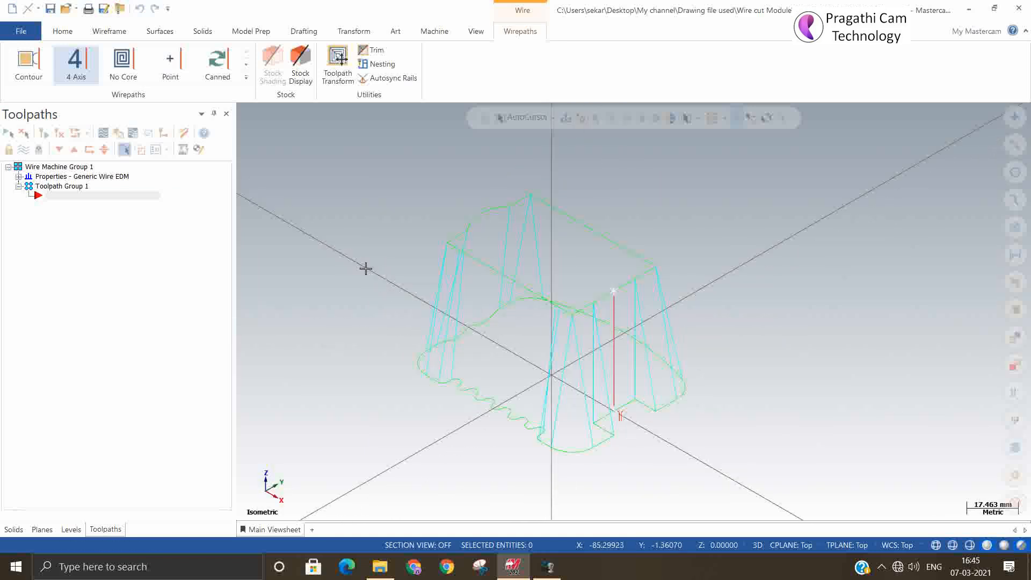
drag(353, 242, 536, 327)
click(1012, 418)
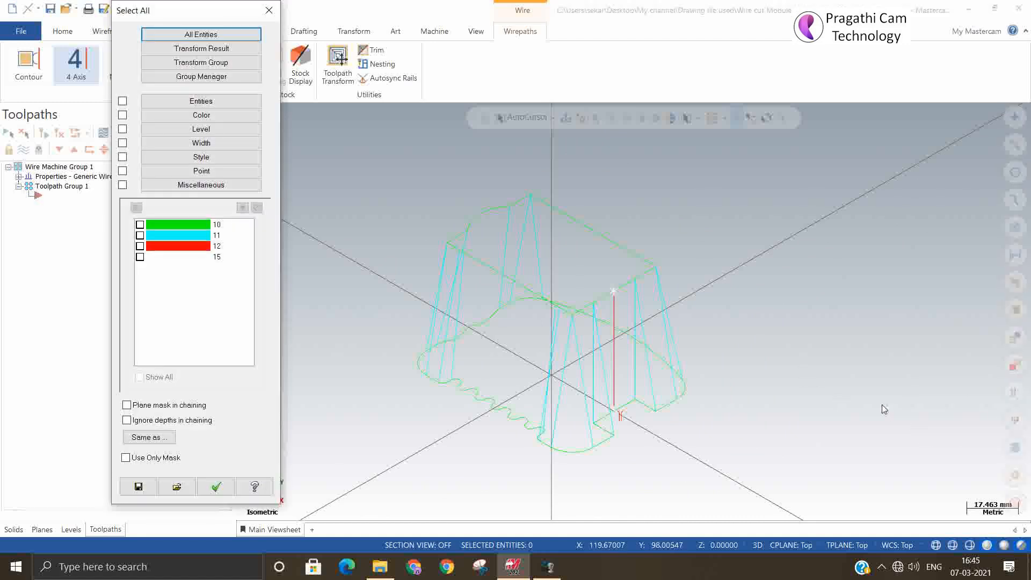
click(172, 236)
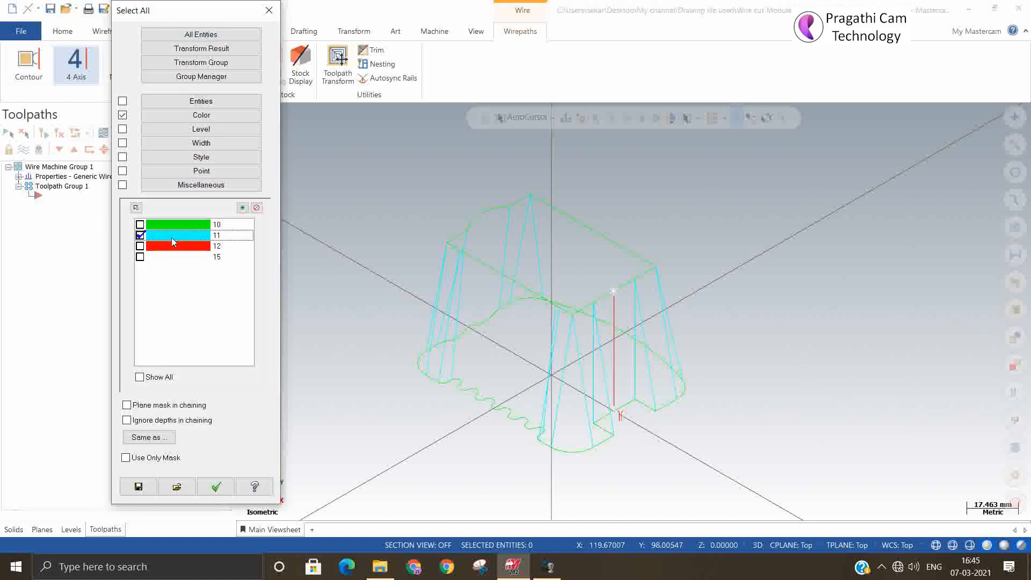
click(216, 487)
right_click(328, 270)
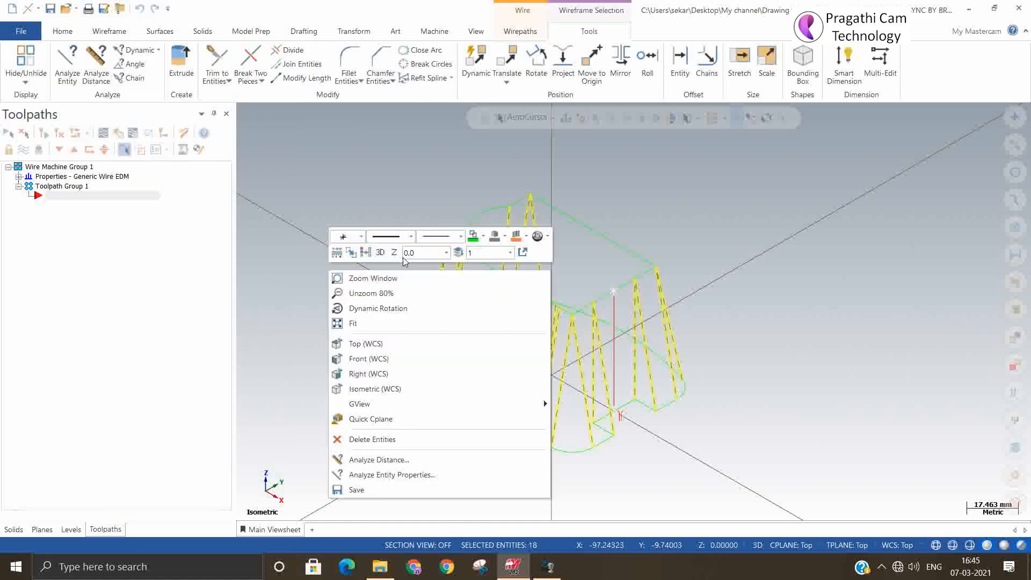
click(459, 253)
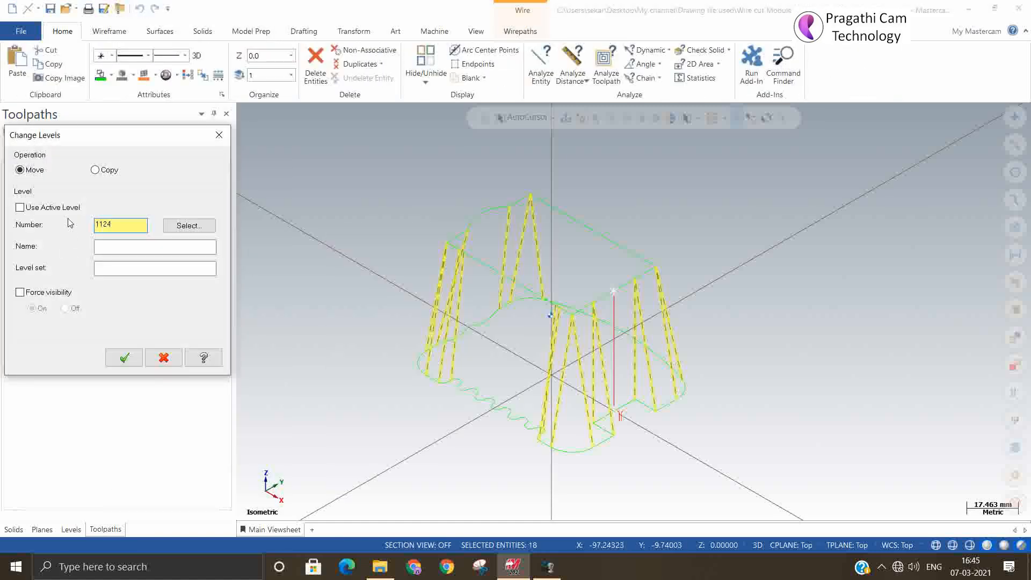
click(124, 357)
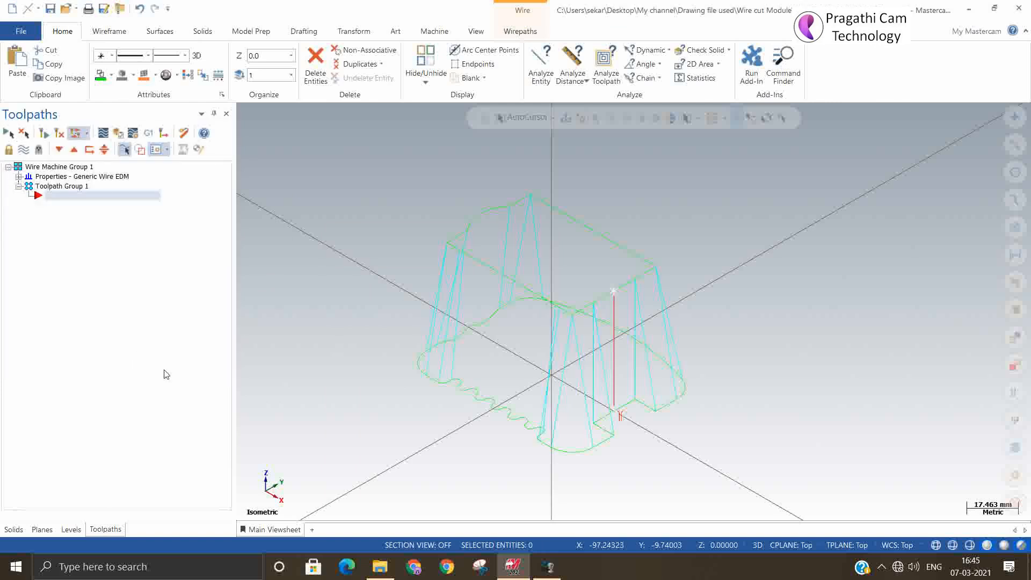
click(70, 529)
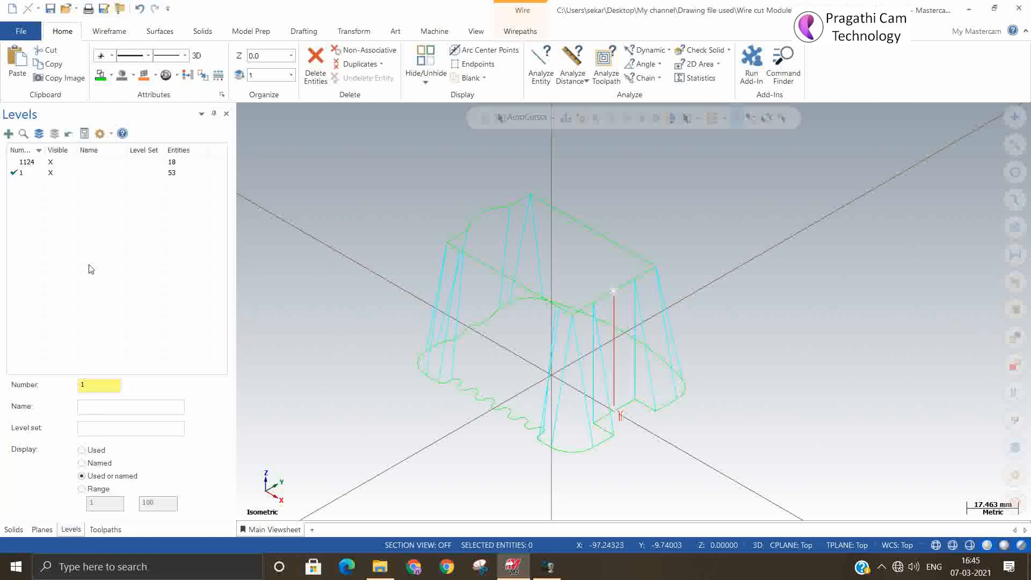
click(51, 162)
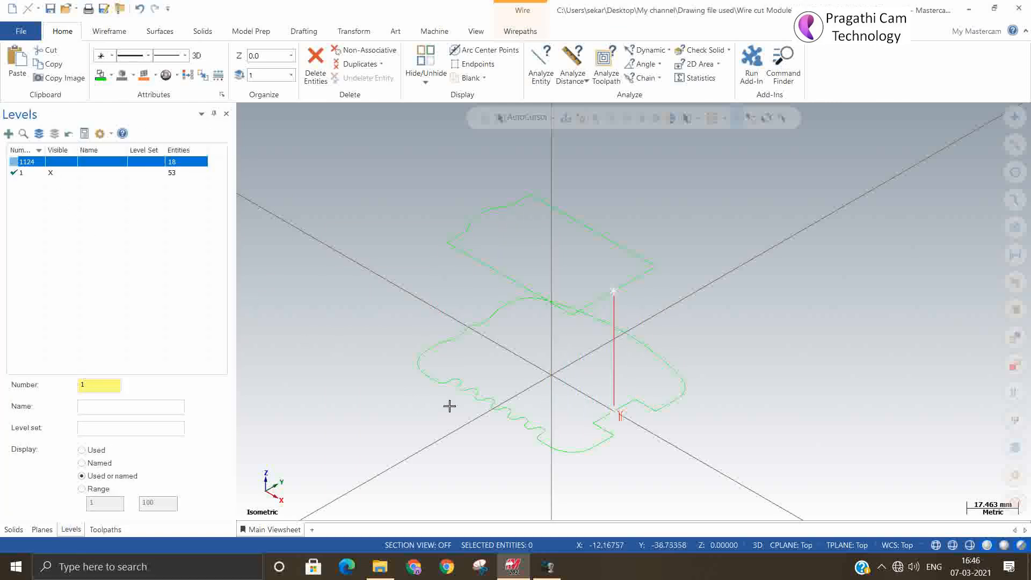
Change the color of all visible profile wireframe, including the vertical line and points, to blue.
scroll(451, 400, down, 1)
drag(368, 198, 725, 472)
right_click(739, 249)
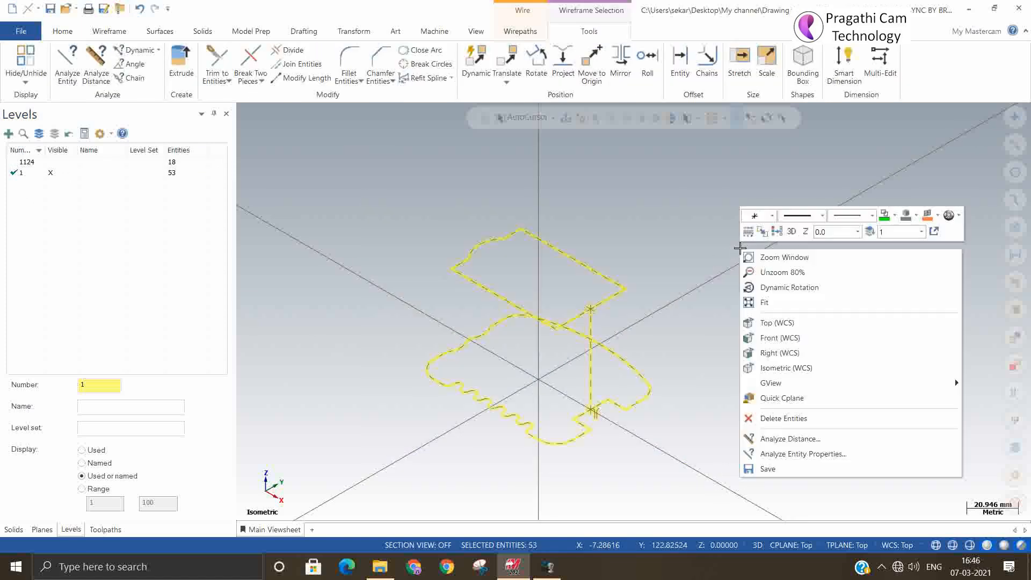
click(896, 216)
click(908, 244)
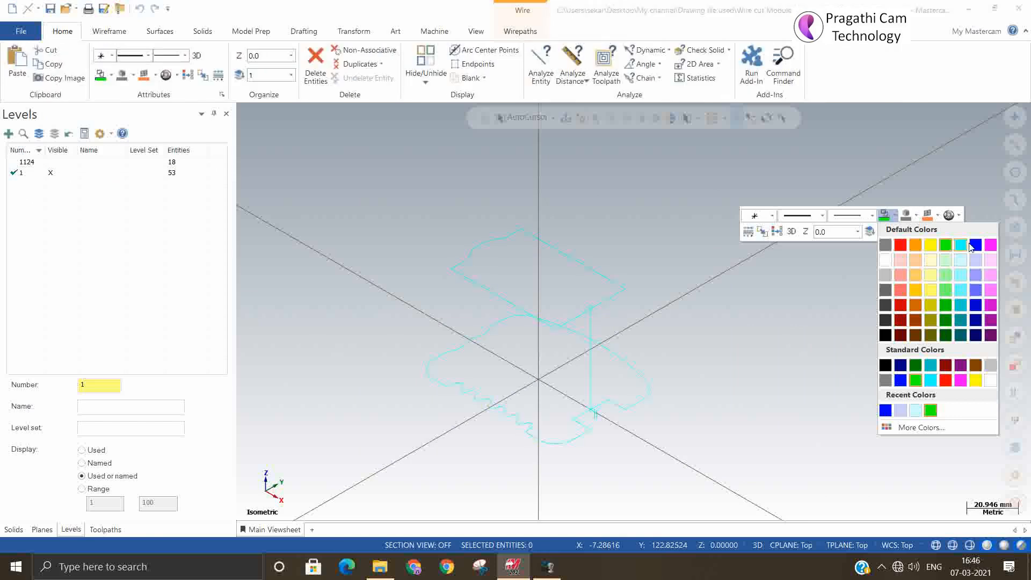
right_click(811, 195)
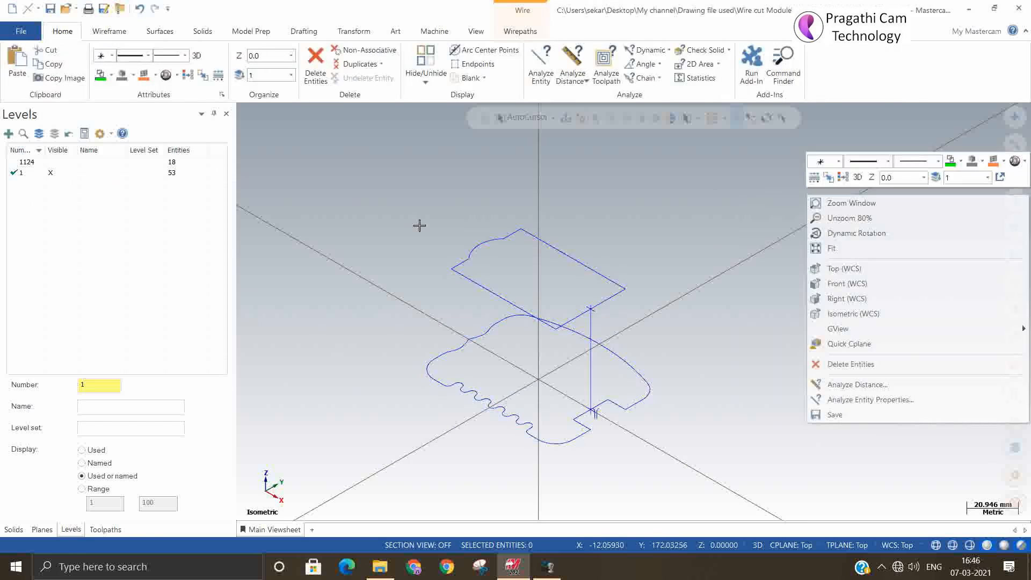
Set the line width of all visible wireframe entities to the second-thinnest option.
drag(348, 204, 729, 473)
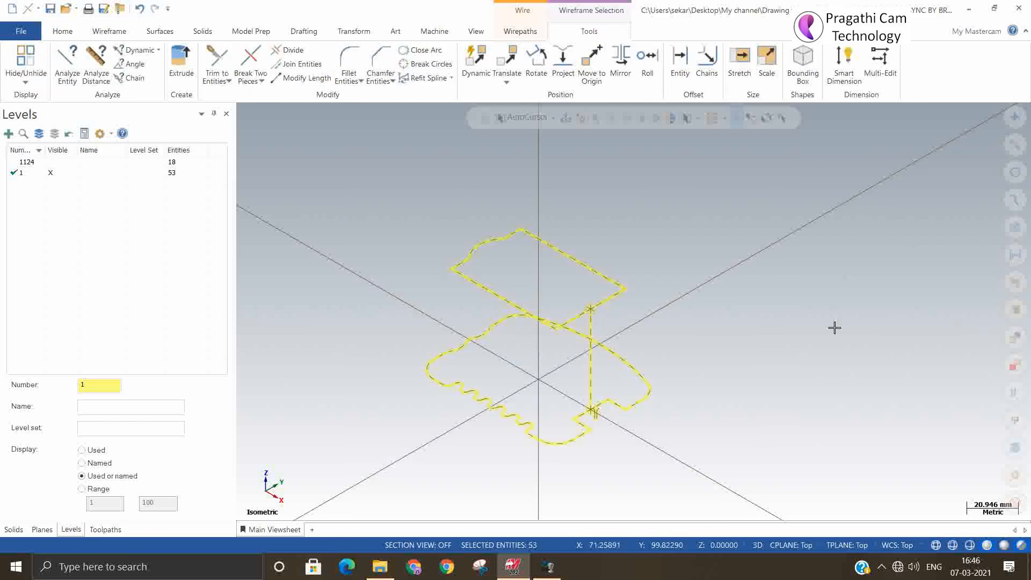
right_click(812, 283)
click(937, 256)
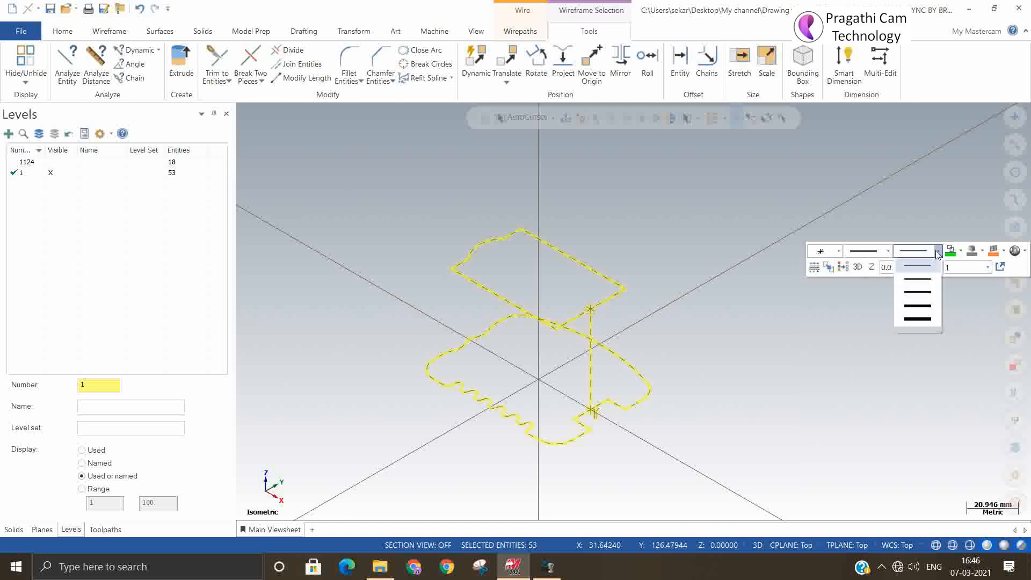
click(913, 279)
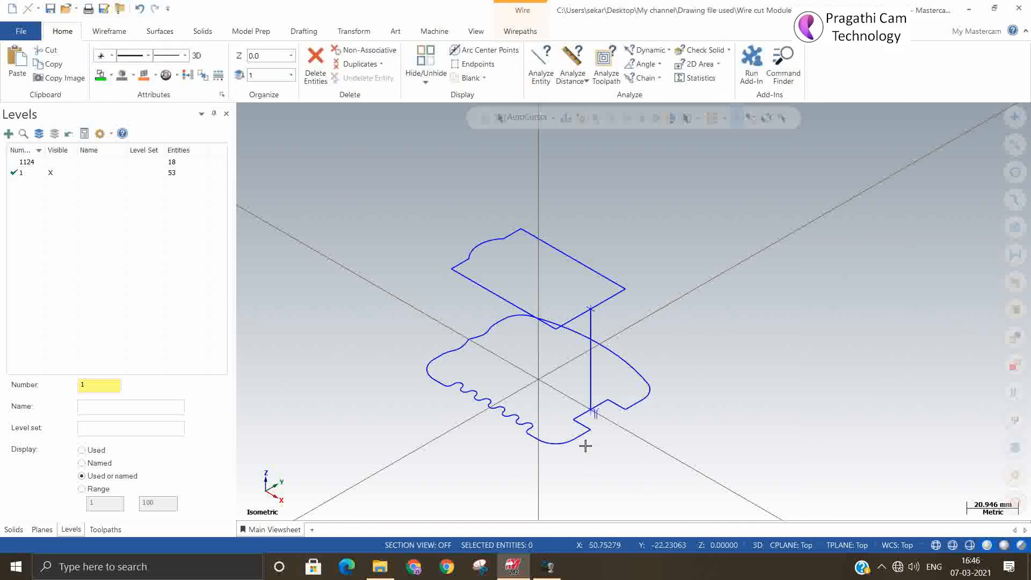
Start a 4 Axis wirepath and set the chaining sync mode to by Branch.
scroll(585, 446, up, 1)
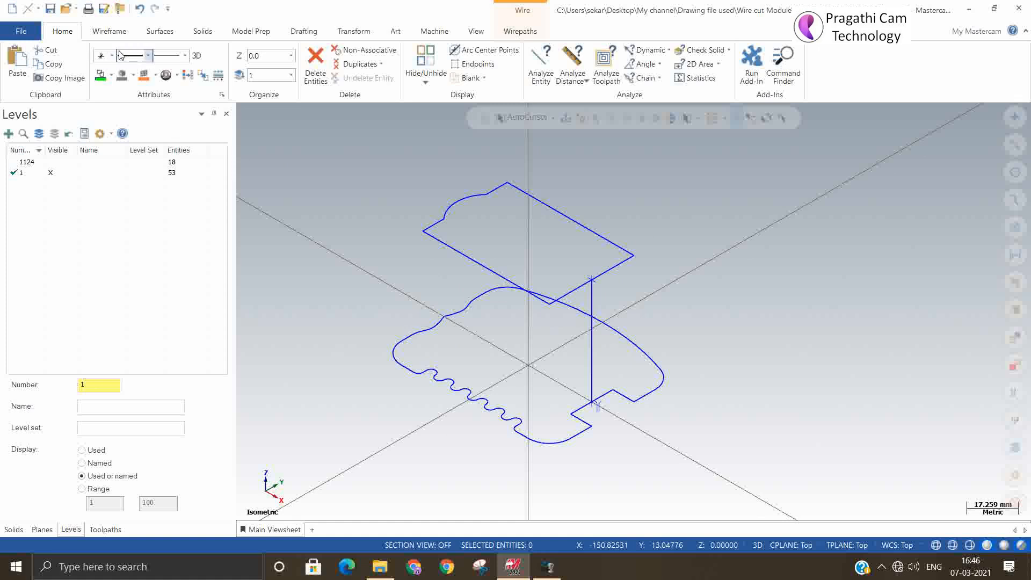
click(508, 33)
click(79, 64)
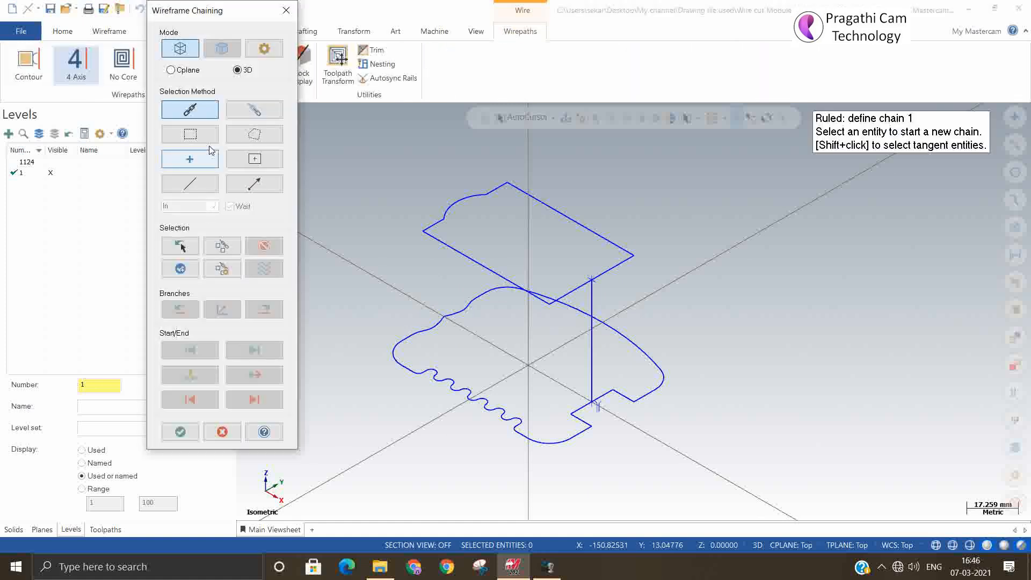
click(263, 50)
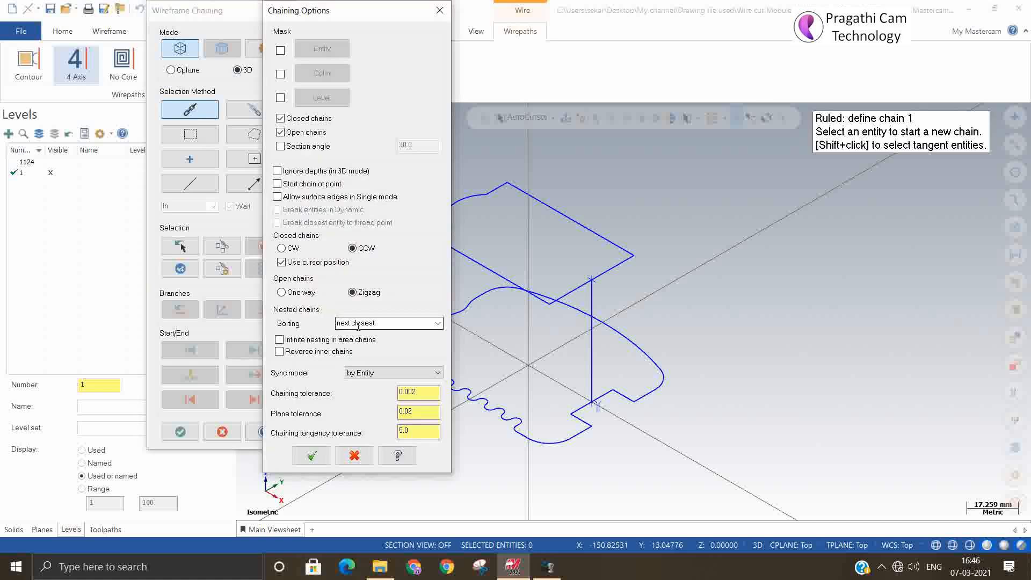
click(362, 373)
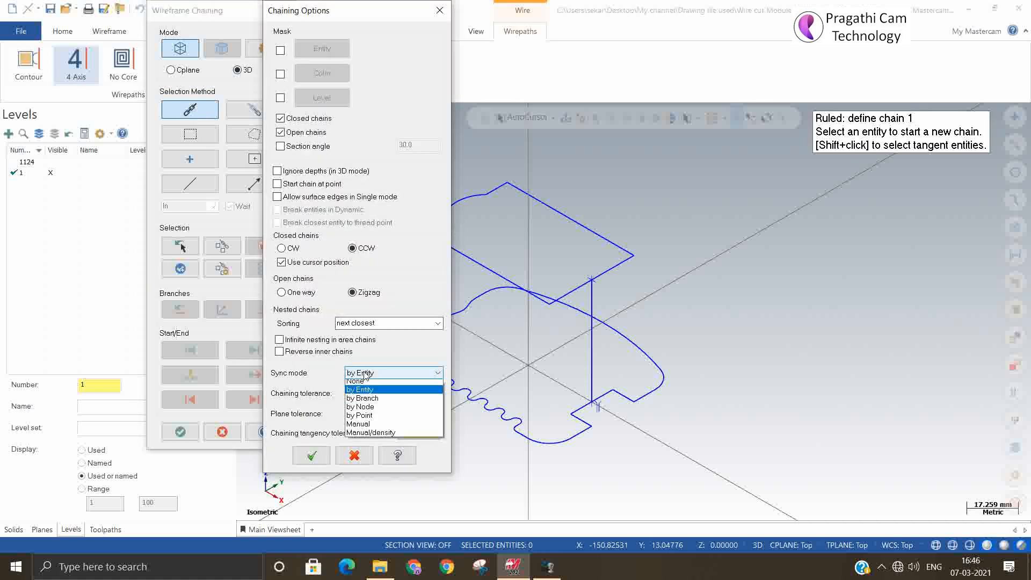
click(370, 401)
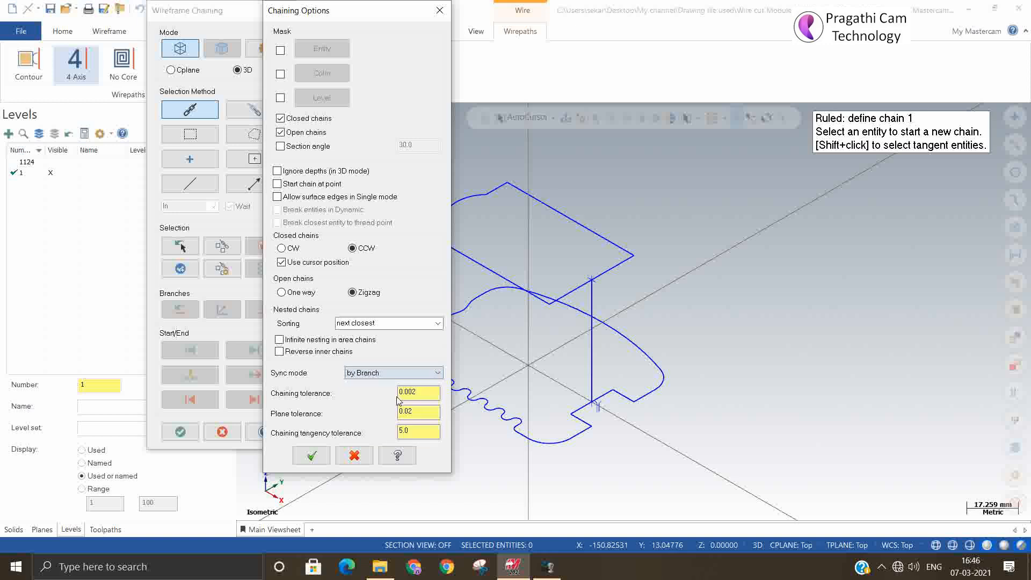
click(311, 456)
Chain the thread point beside the vertical line's lower end and the whole lower profile starting at that line.
click(190, 159)
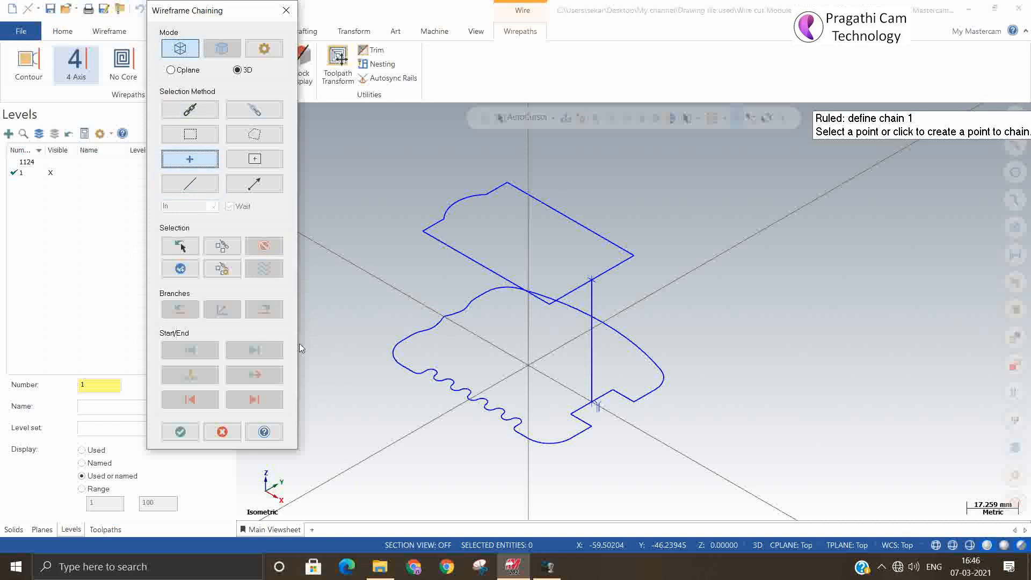
scroll(629, 462, up, 3)
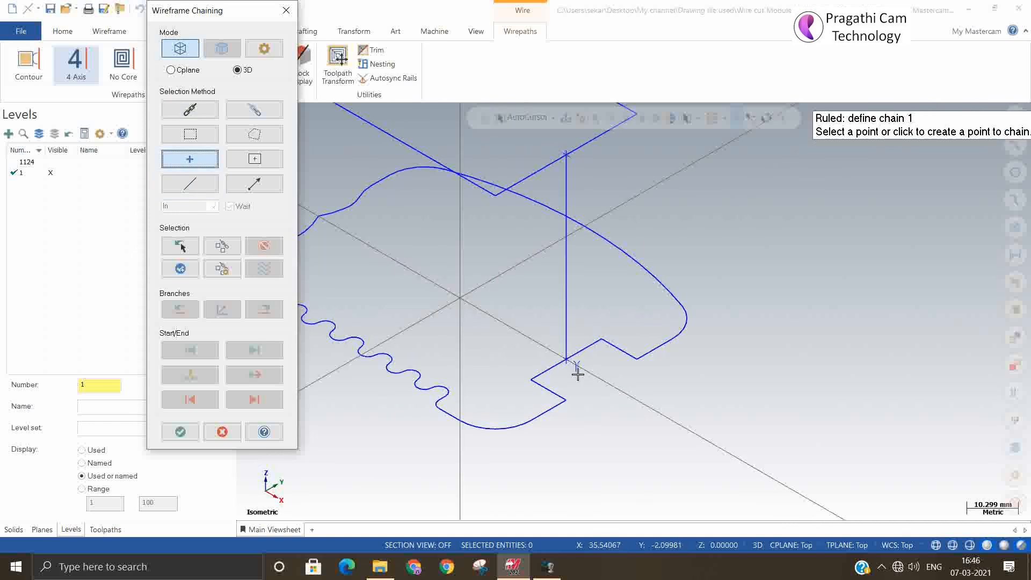
click(576, 369)
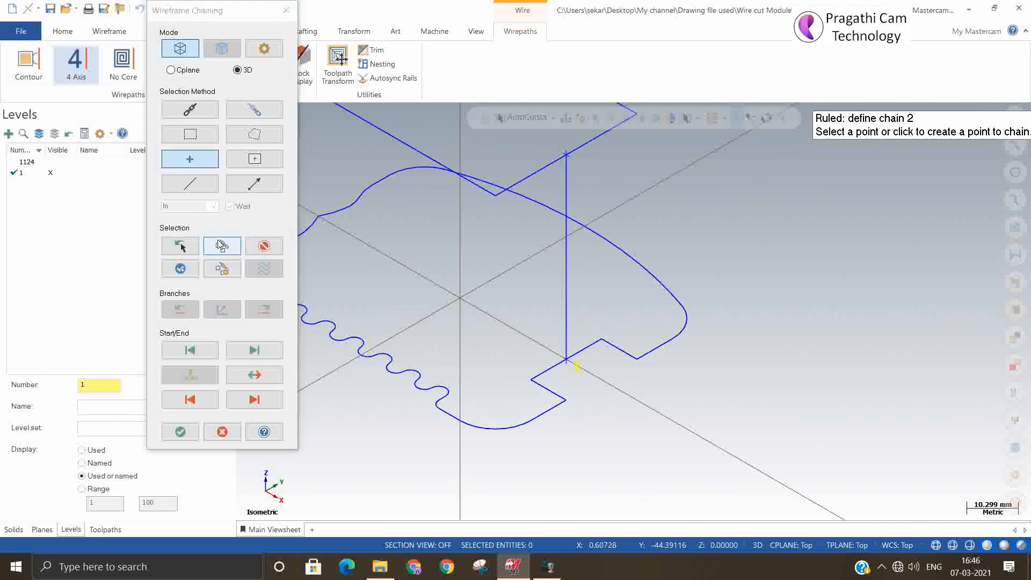
click(190, 109)
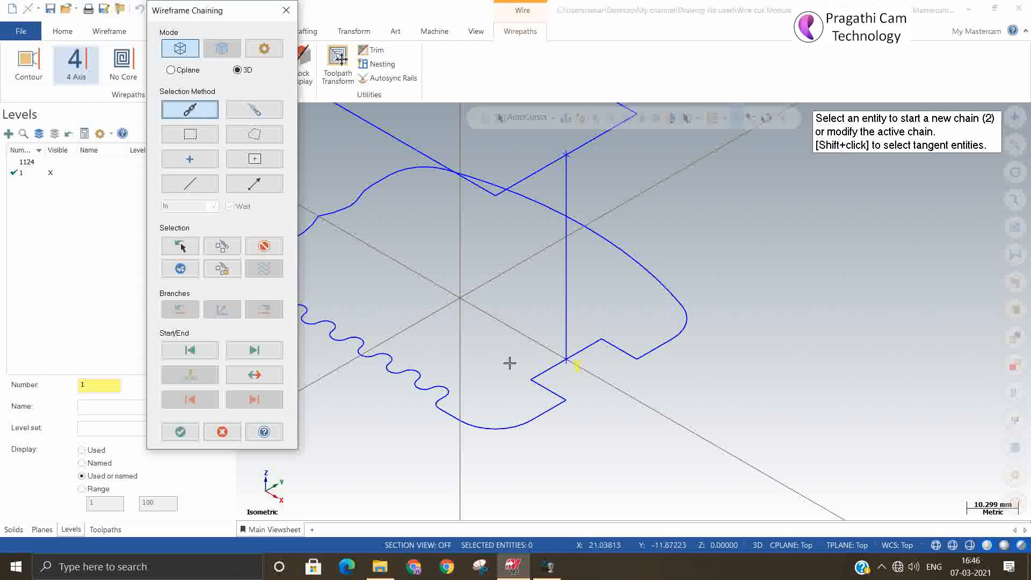
click(549, 368)
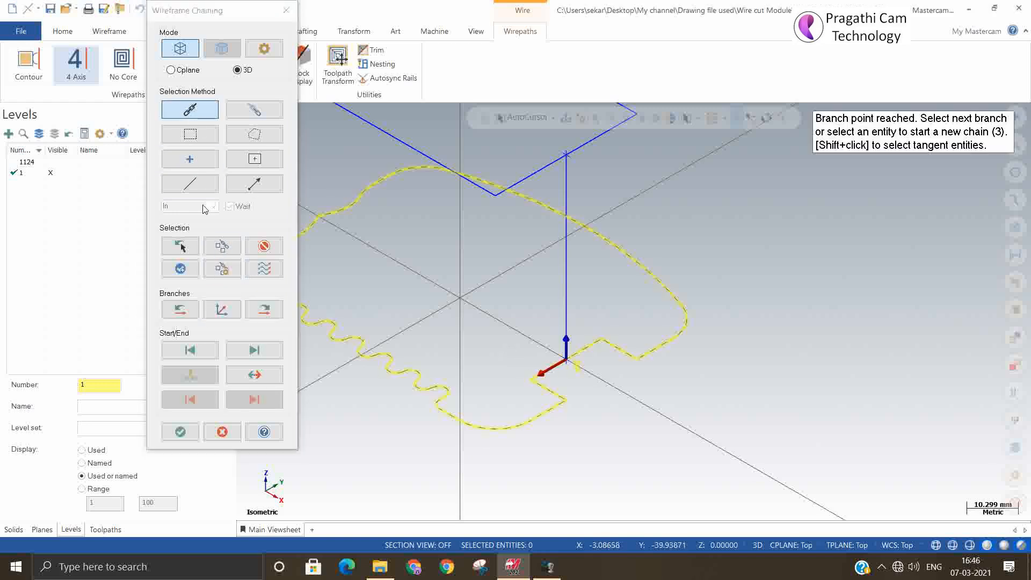
click(181, 248)
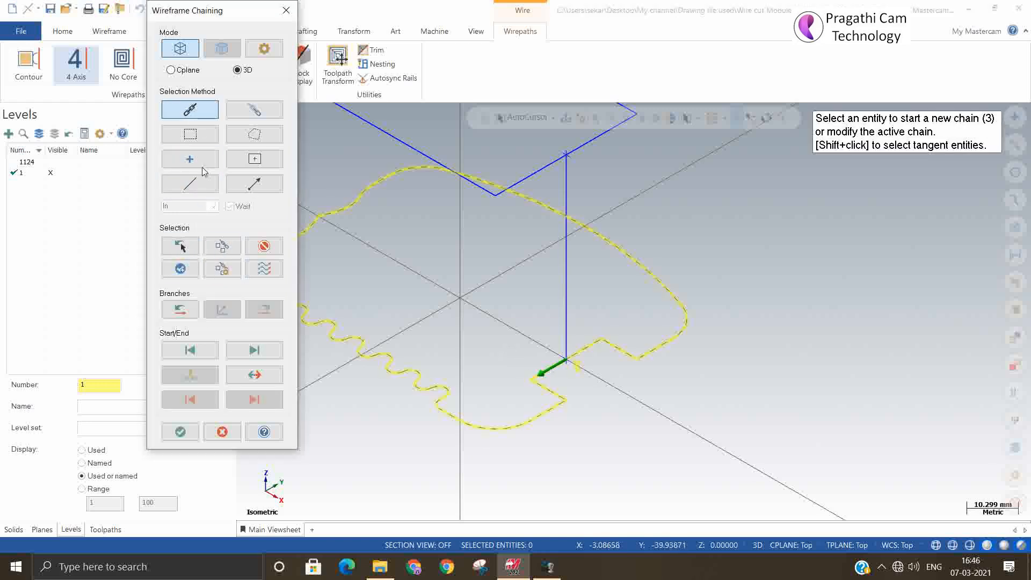
Chain the upper profile from the vertical line, reversing it to run in the lower profile's direction, and accept the chains.
click(524, 177)
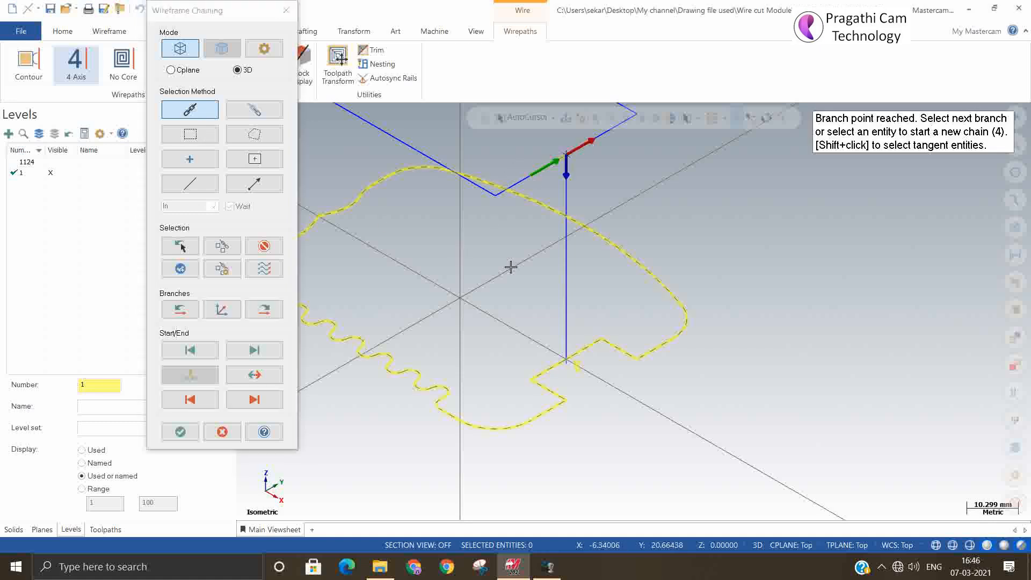
scroll(671, 398, down, 1)
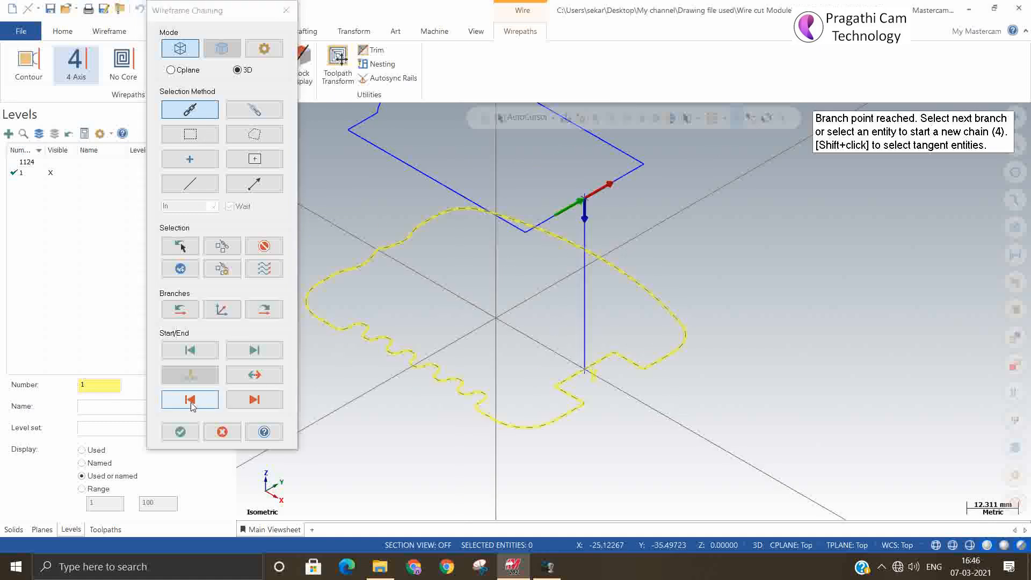
click(249, 381)
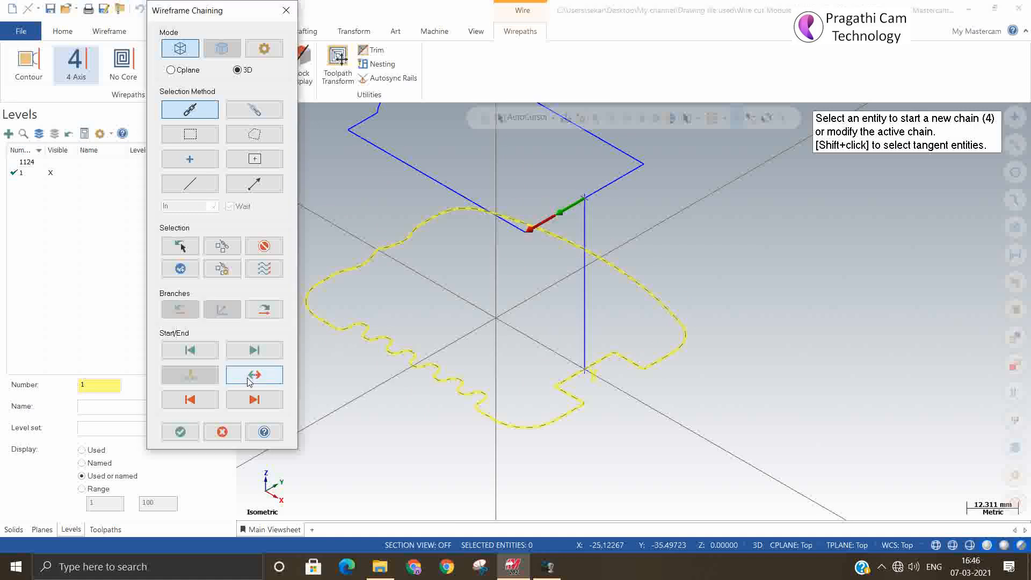
click(595, 196)
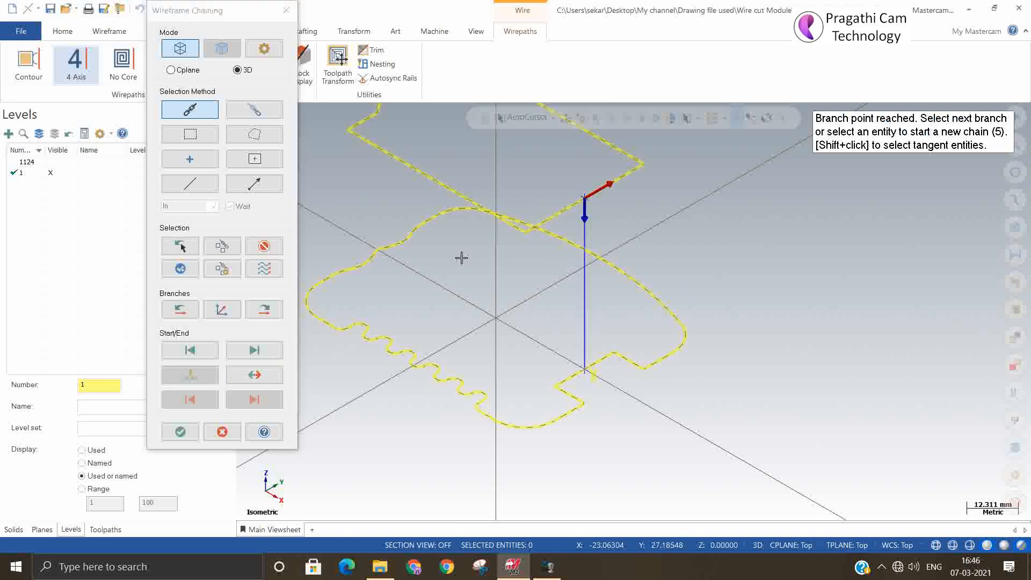
click(181, 431)
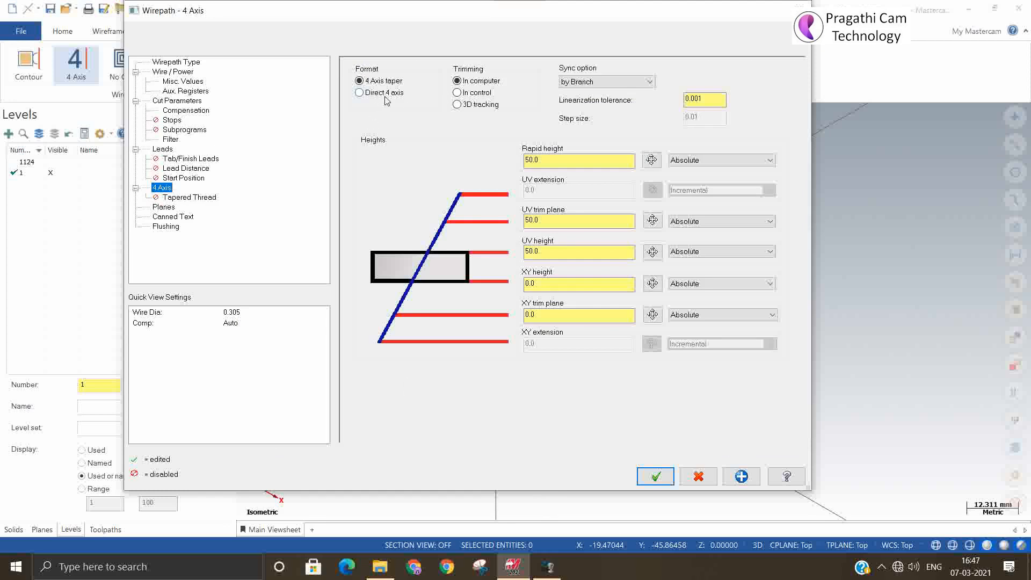
Accept the 4 Axis wirepath parameters with the 4 Axis taper format and by Branch sync, and dismiss the warning.
click(655, 476)
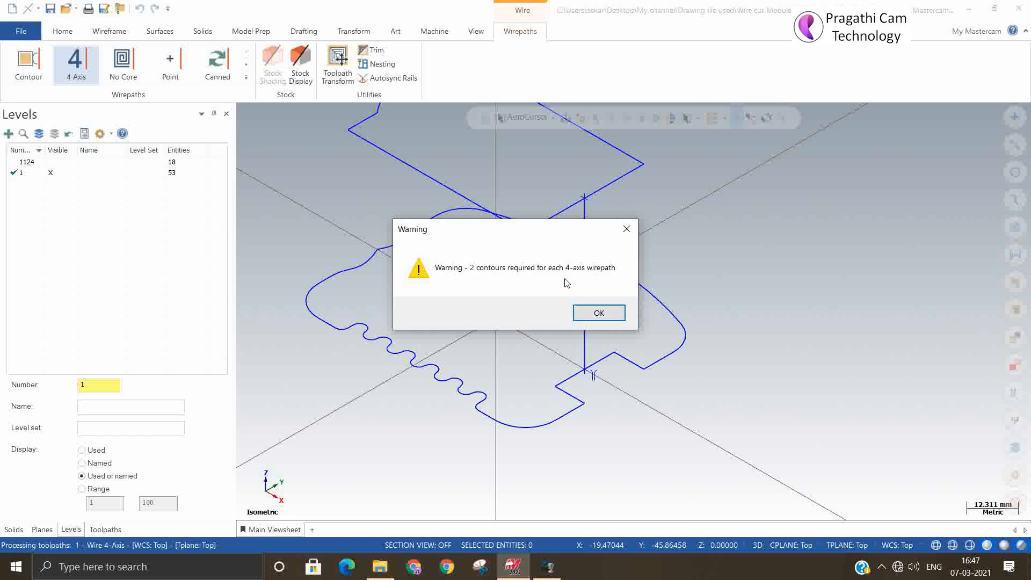
click(592, 315)
click(521, 317)
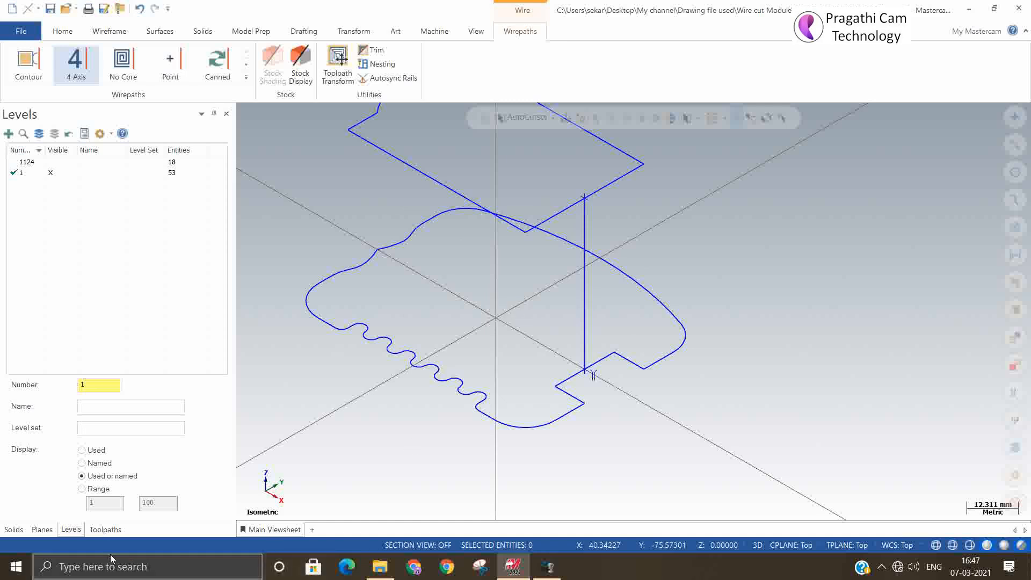
Open the wirepath's chain geometry, highlight each chain to identify it, and delete the short upper Chain 3.
click(104, 531)
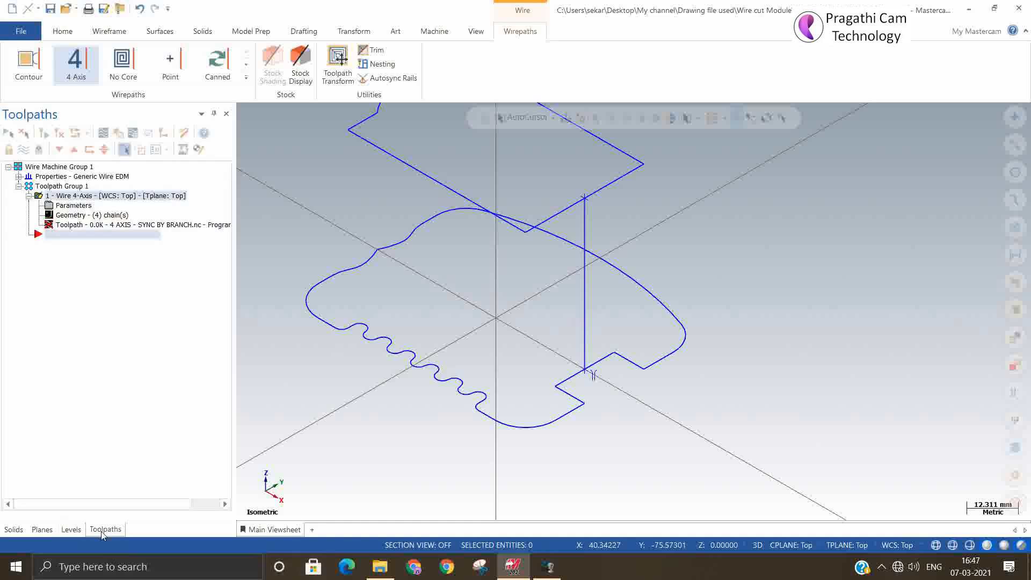
click(80, 216)
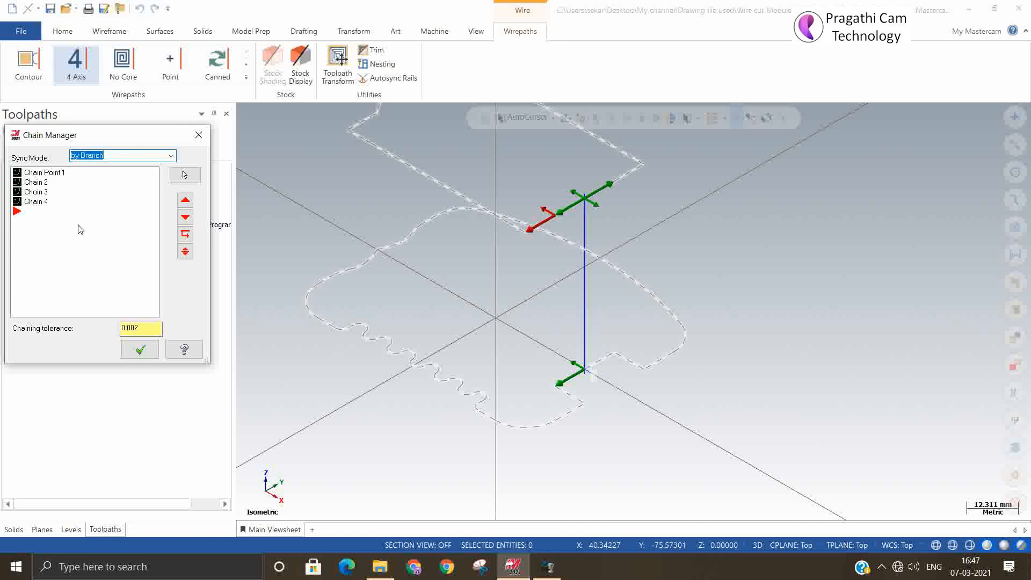
click(36, 176)
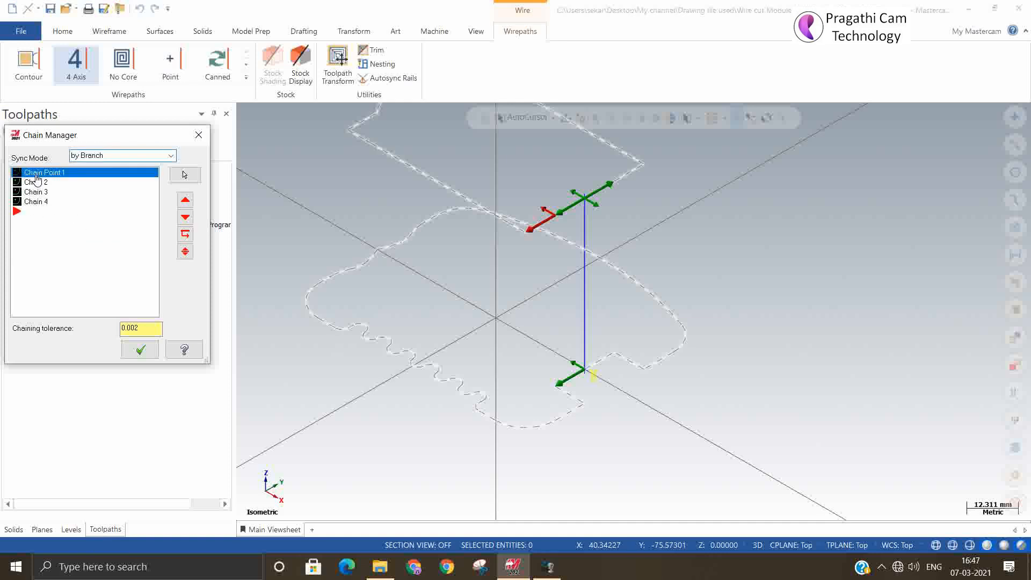
click(40, 183)
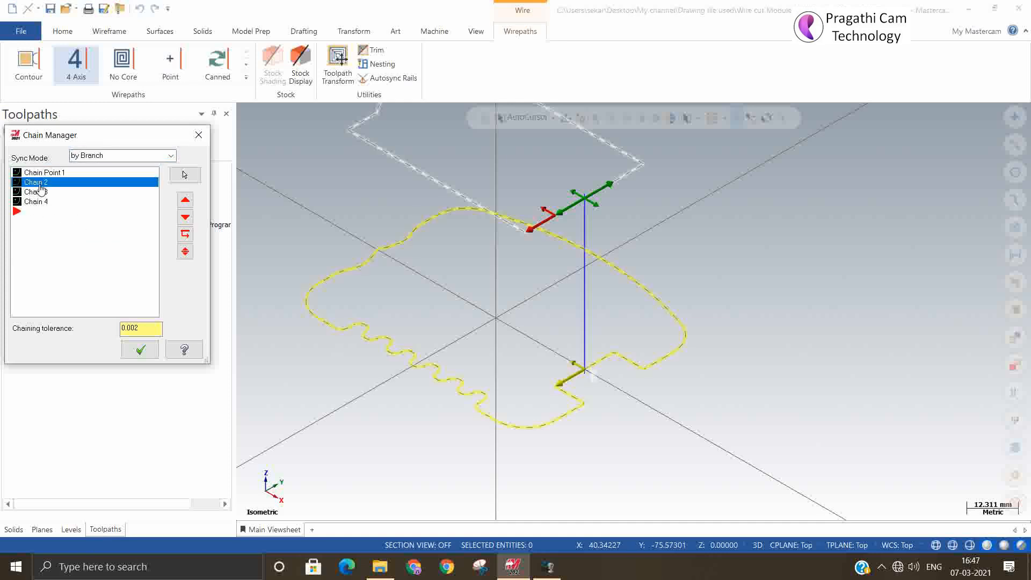
click(40, 193)
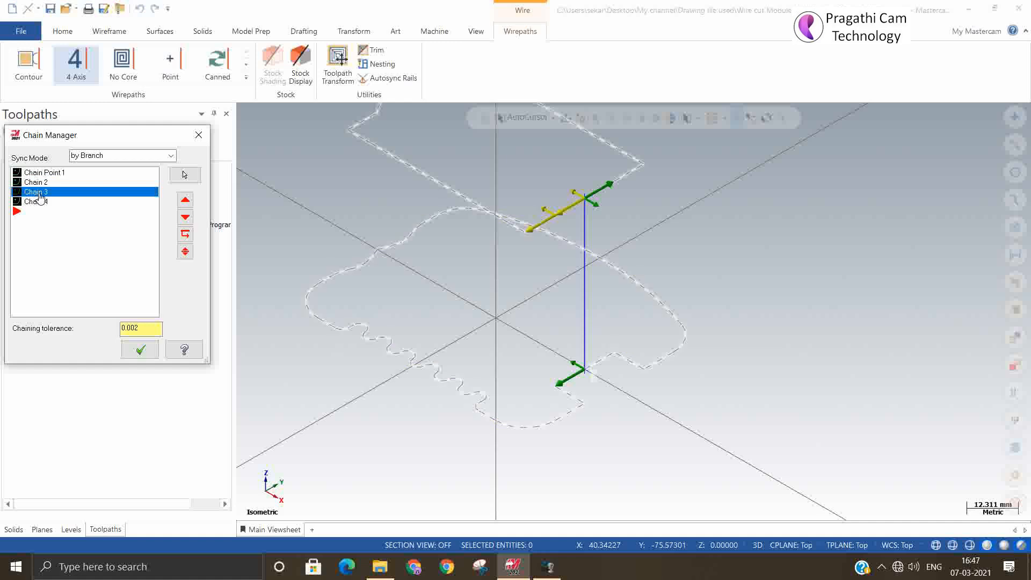
click(40, 203)
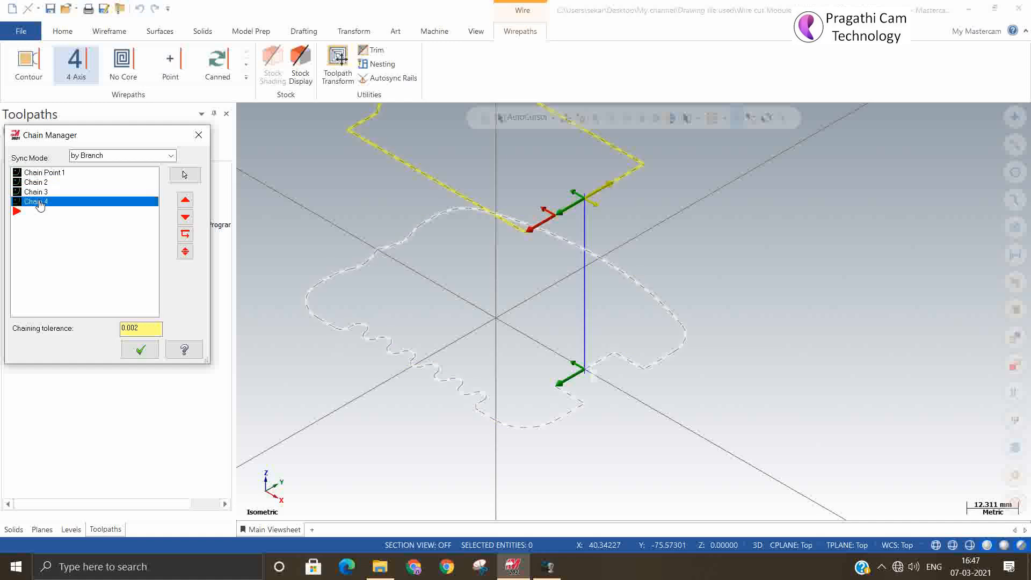
click(38, 192)
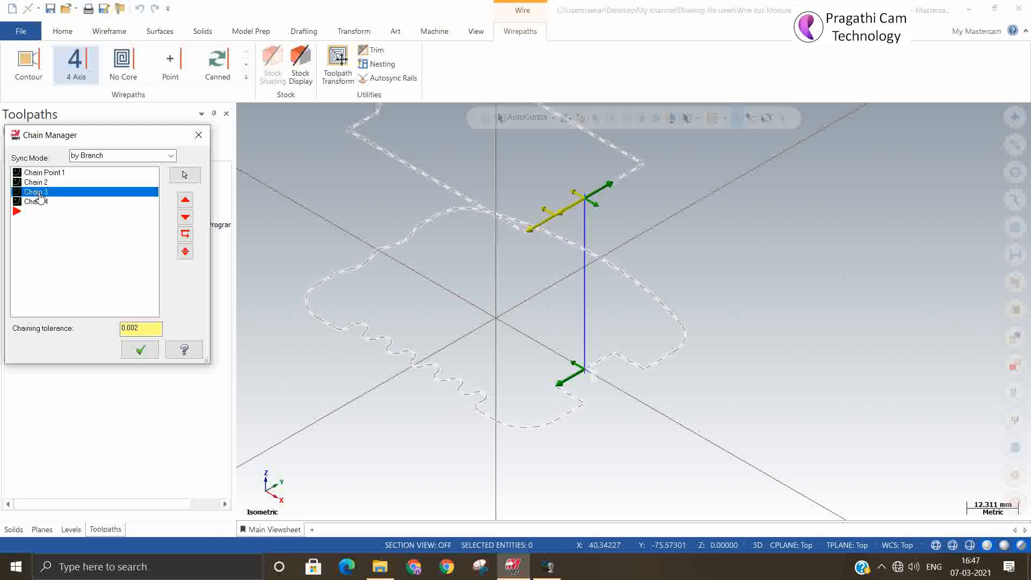
right_click(40, 193)
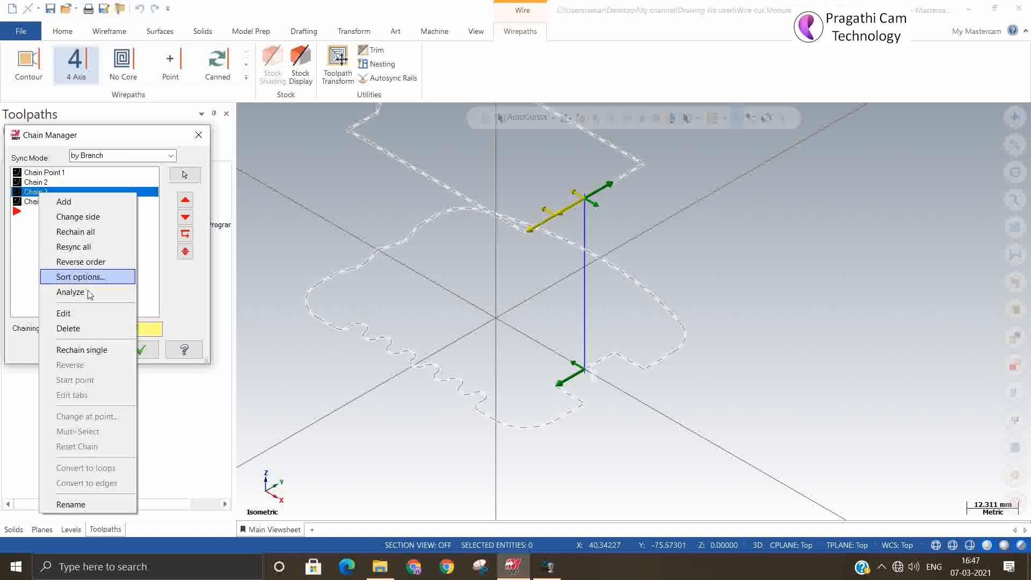
click(86, 328)
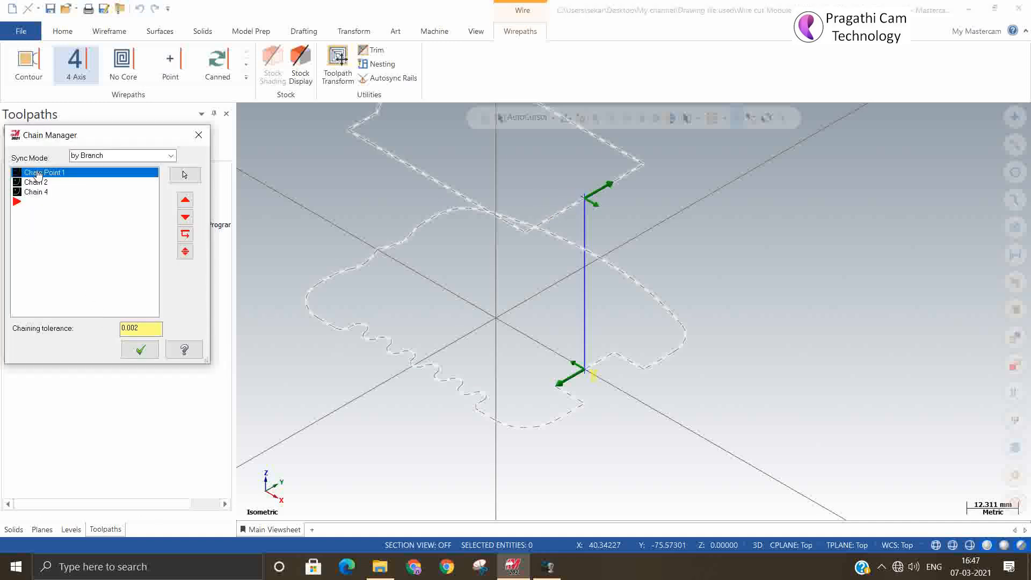
Highlight the remaining chains to check them and reverse the order of the chain list.
click(41, 183)
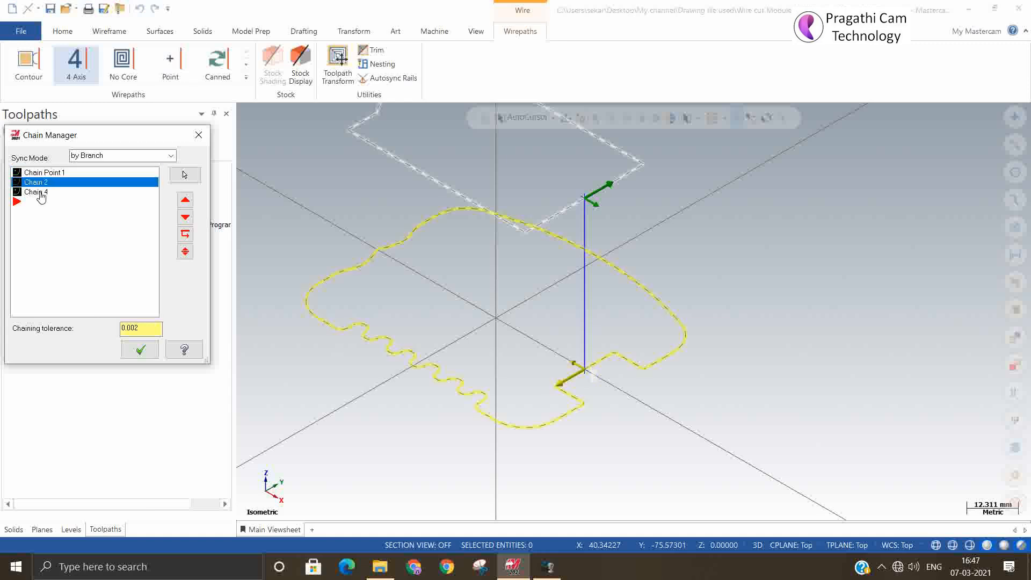
click(42, 193)
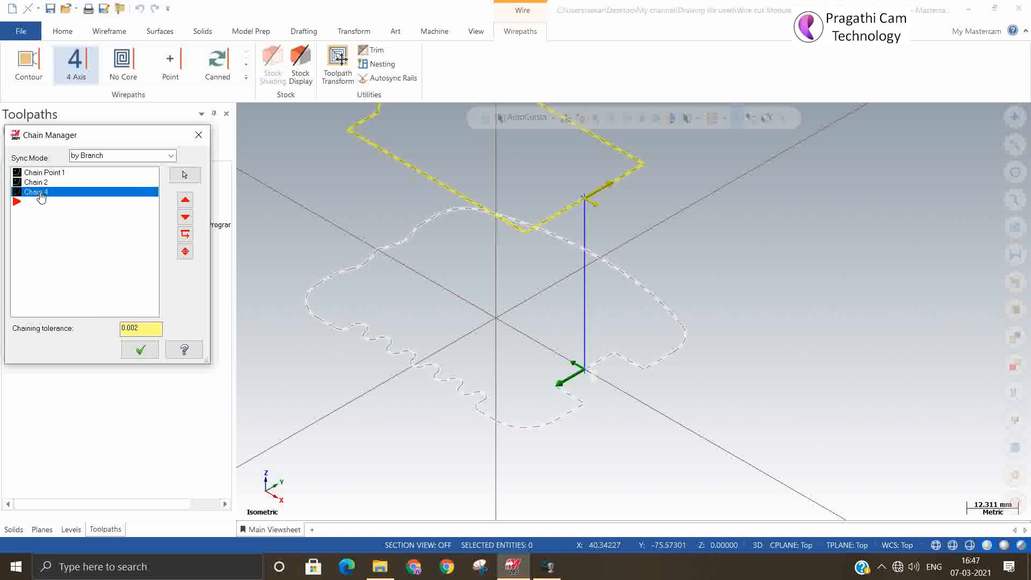
right_click(41, 196)
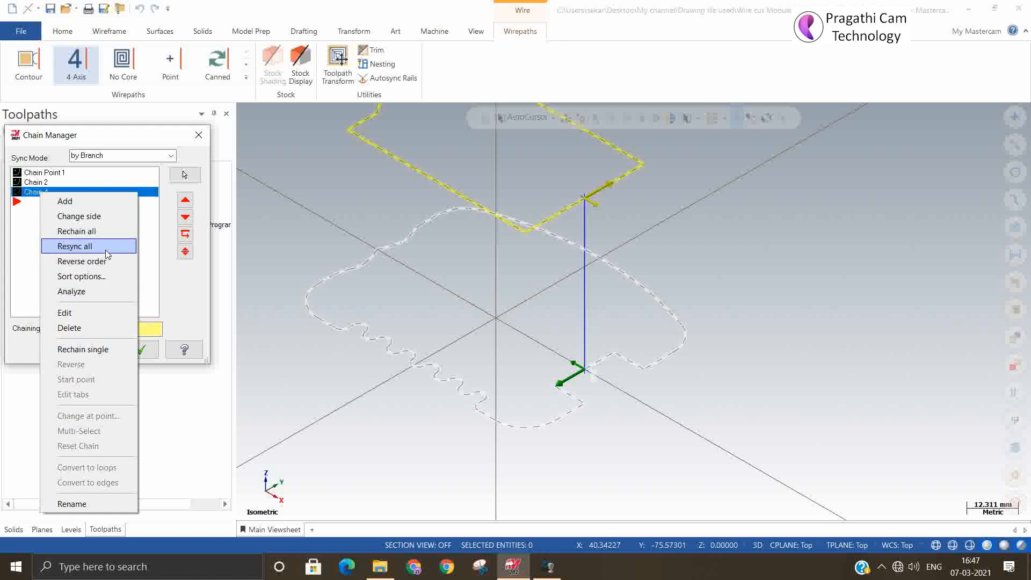
click(82, 261)
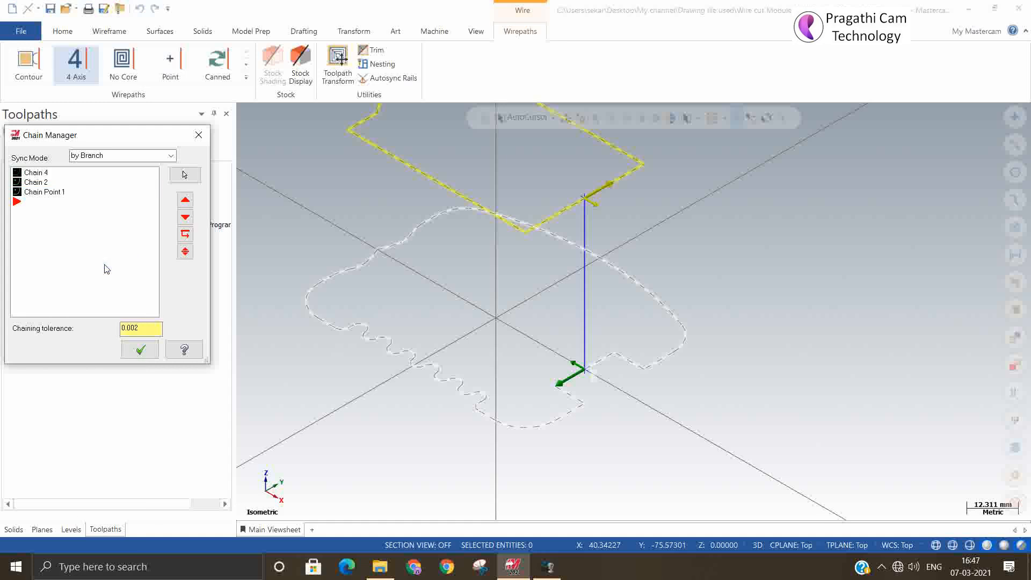
click(40, 185)
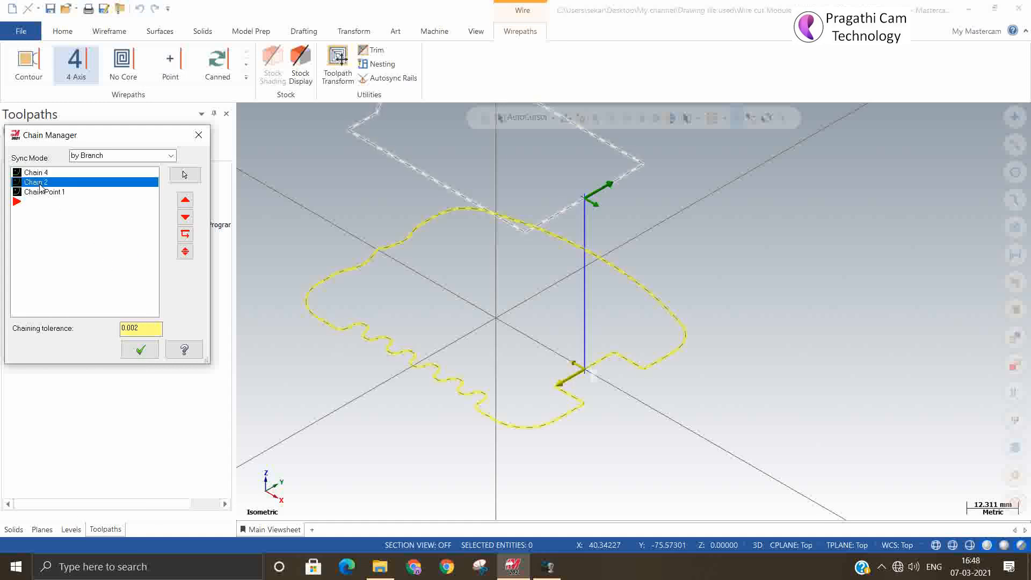
right_click(42, 186)
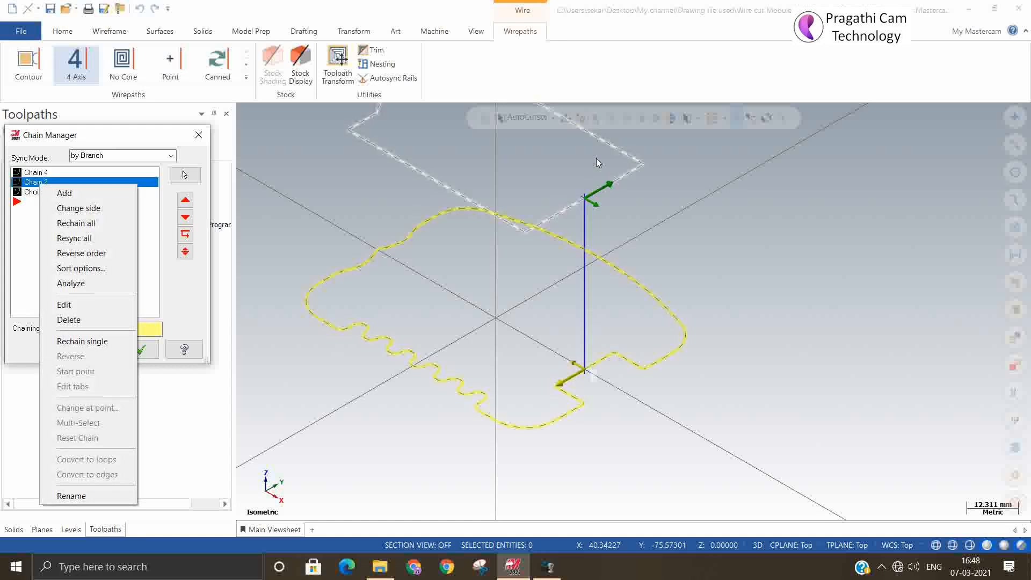
click(30, 200)
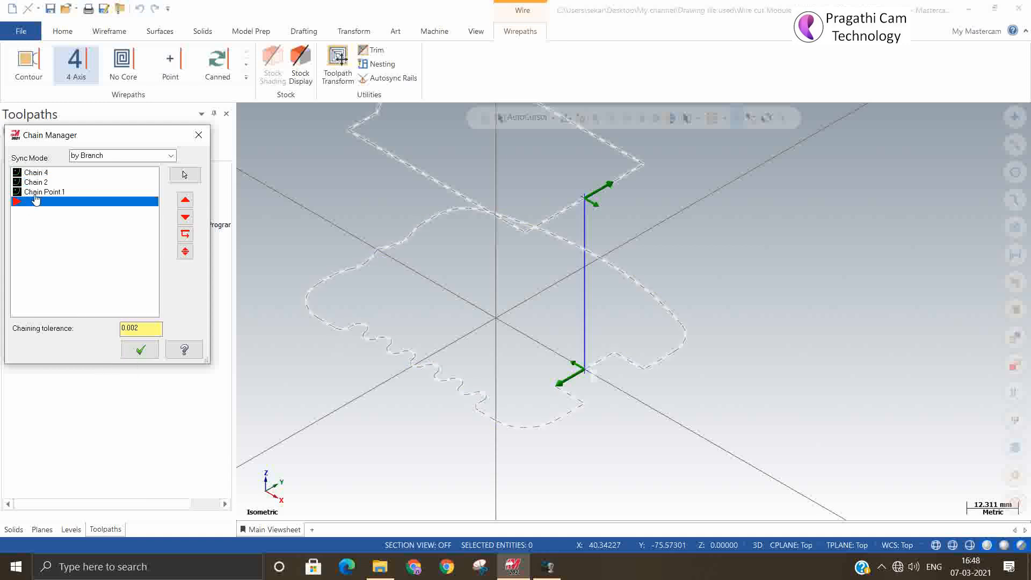
Change the side of the wirepath's chains from Chain Point 1 and close the chain list.
click(35, 194)
right_click(35, 197)
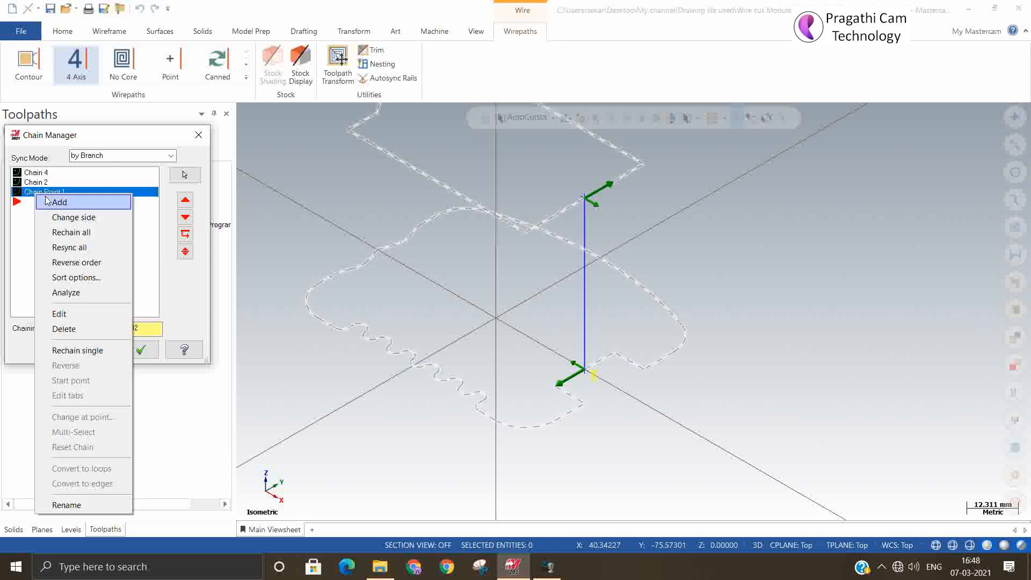
click(91, 217)
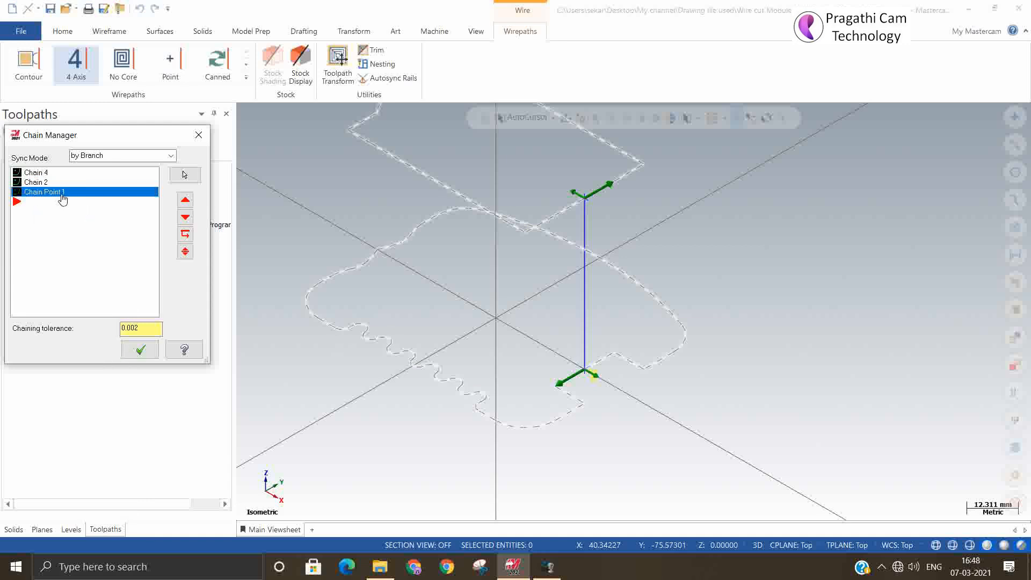
right_click(63, 199)
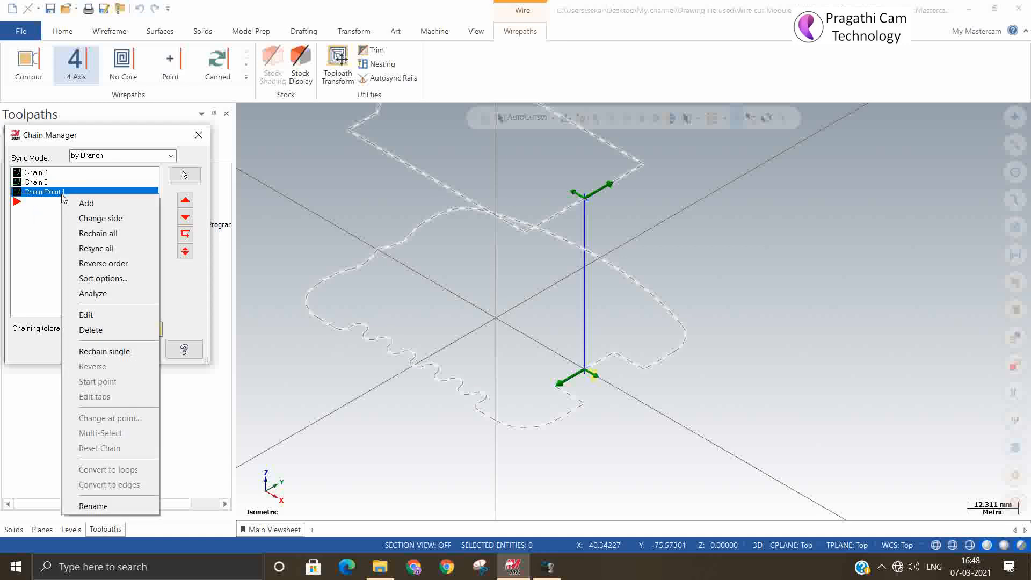
click(199, 135)
Rechain all of the wirepath's geometry: the thread point, the lower profile and the upper profile, both profiles starting at the vertical line.
click(91, 214)
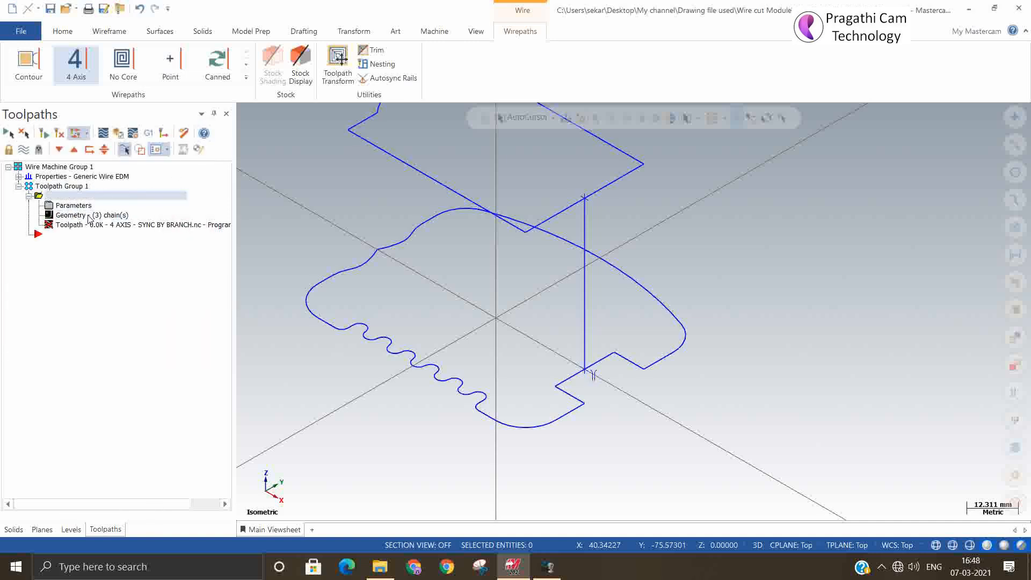
click(34, 177)
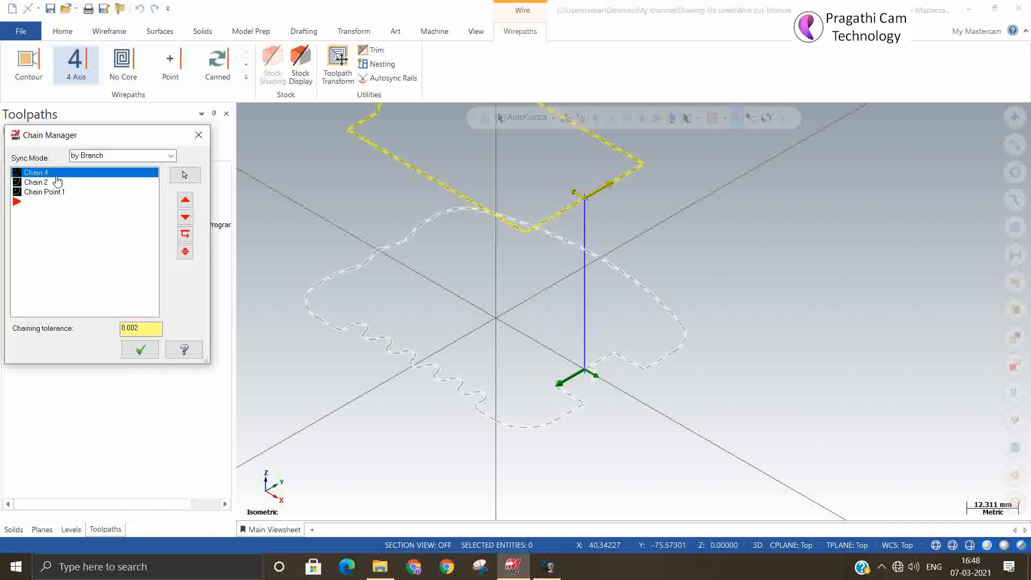
right_click(82, 173)
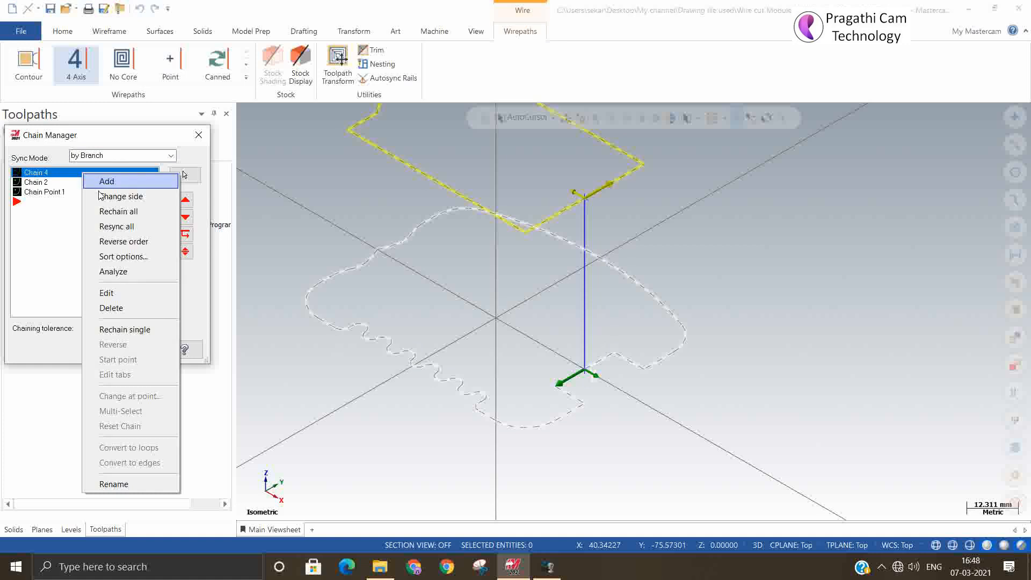
click(119, 211)
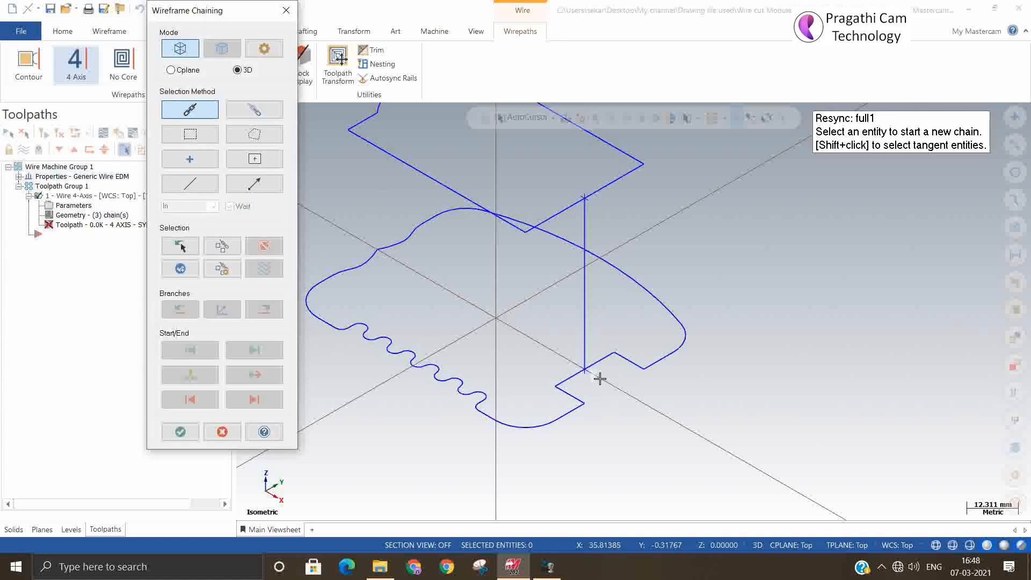
click(599, 378)
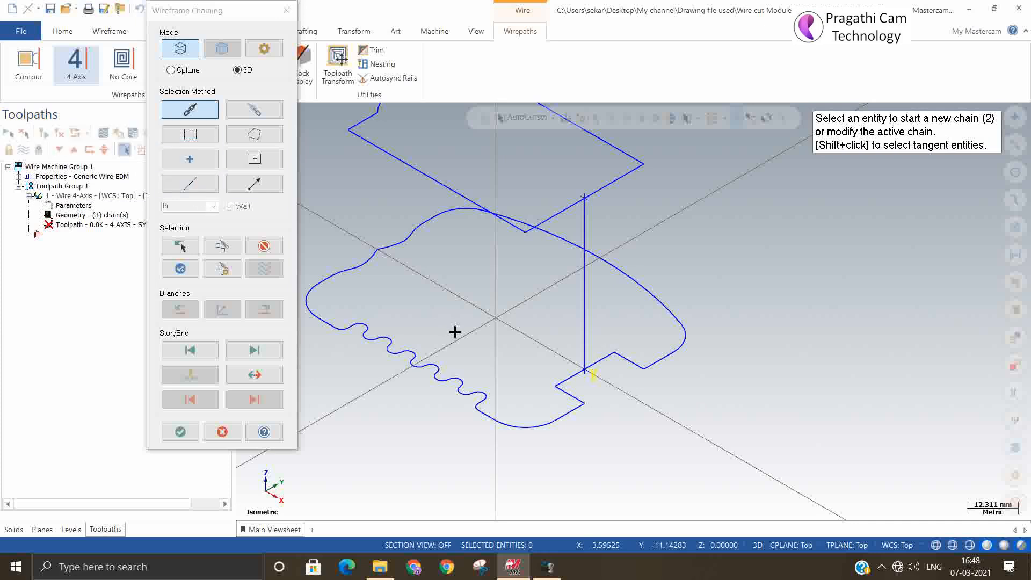
click(572, 374)
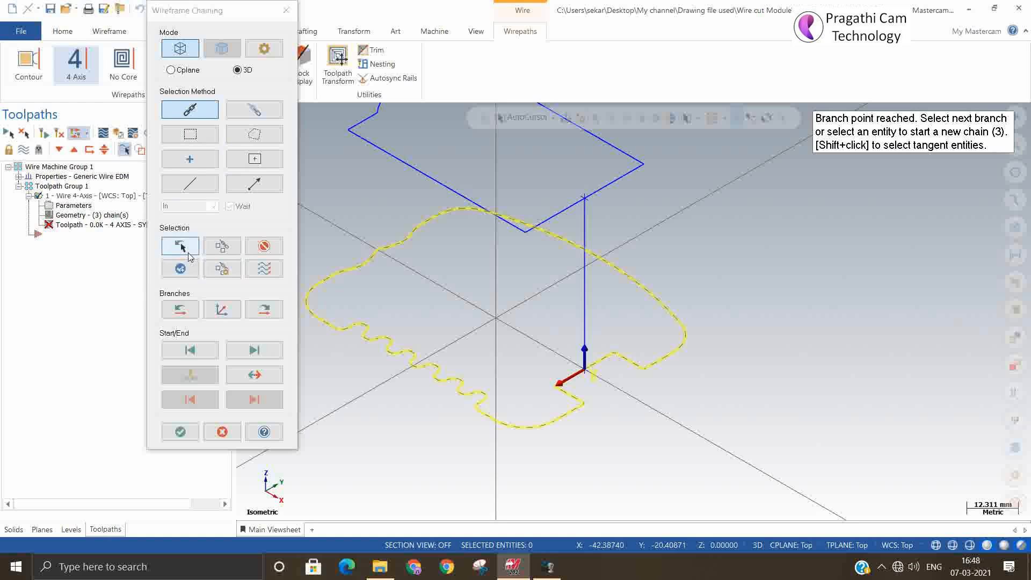
click(230, 271)
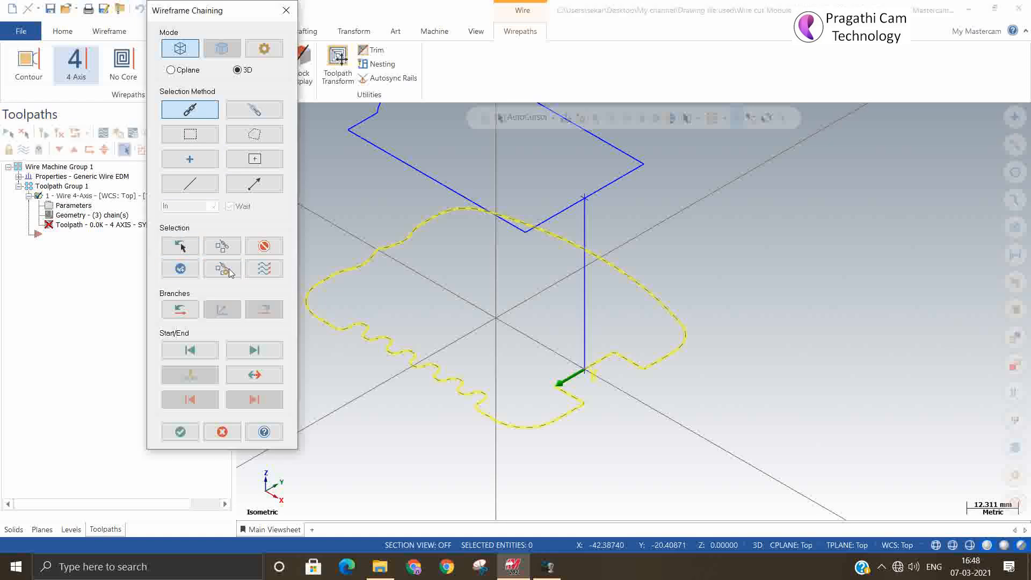
click(572, 209)
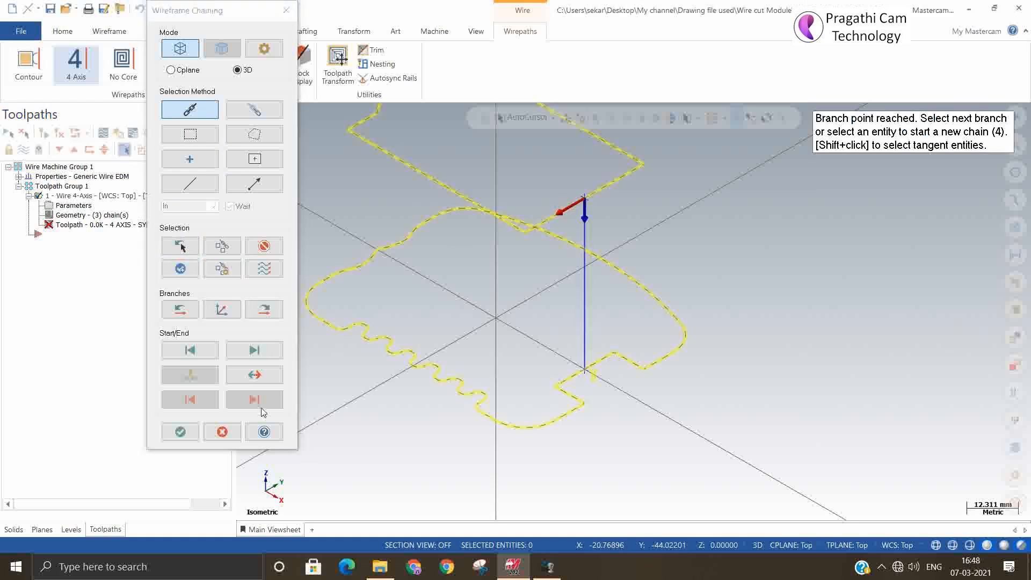
click(180, 432)
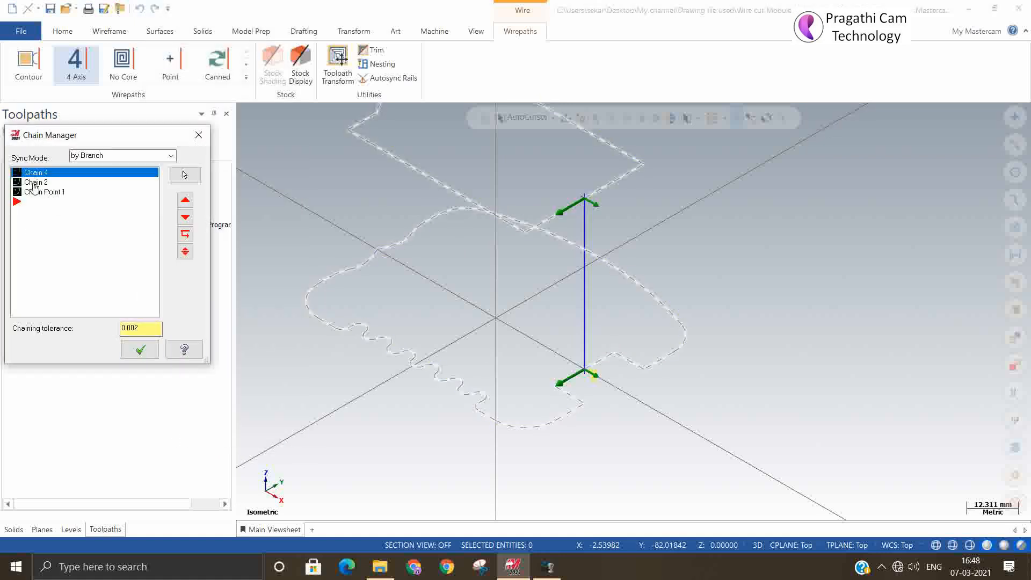
Reorder the chain list to Chain 4, Chain Point 1, Chain 2, highlighting chains to check which geometry each one covers.
drag(36, 194, 38, 173)
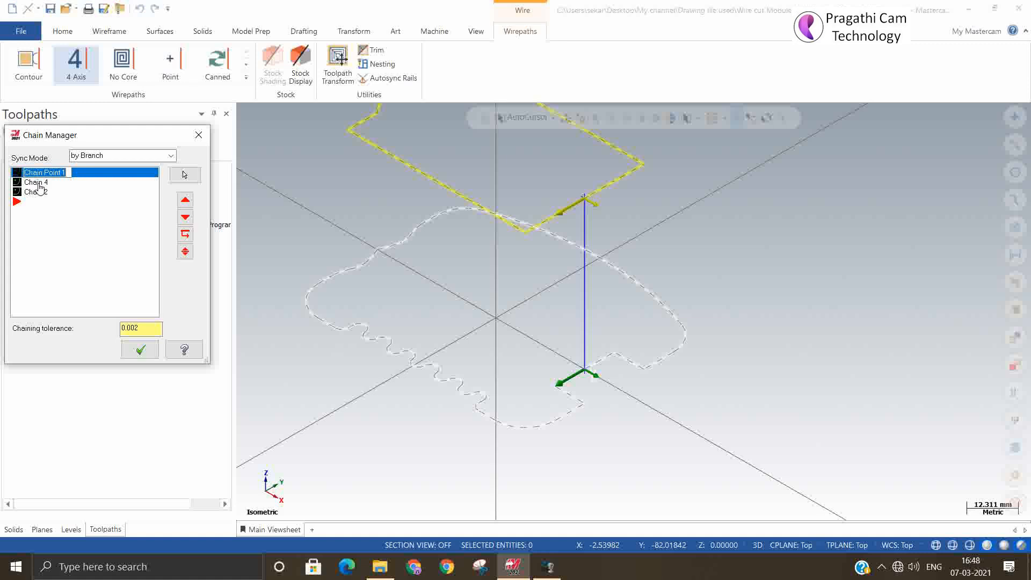
click(39, 183)
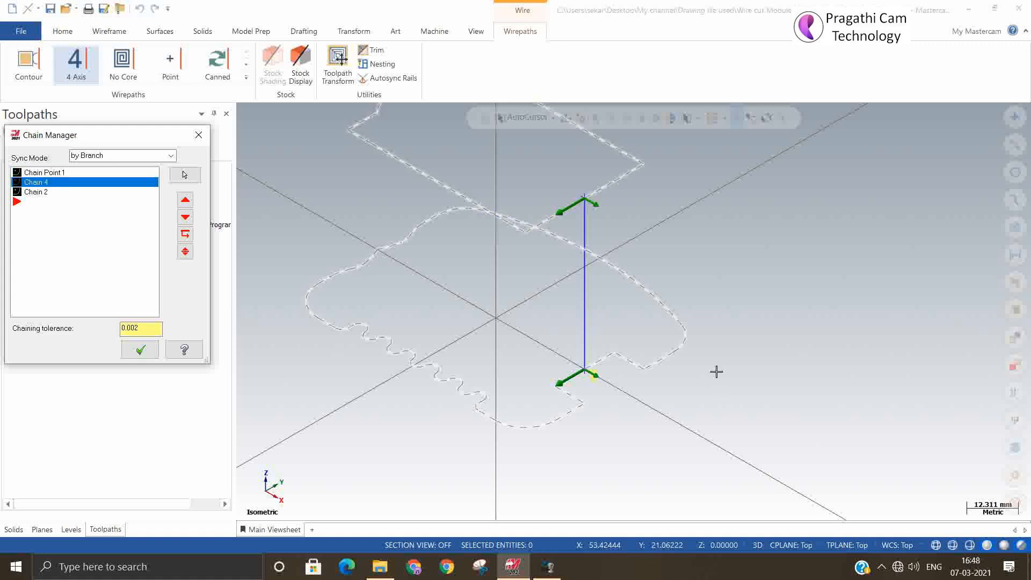
scroll(716, 370, up, 4)
scroll(618, 398, up, 2)
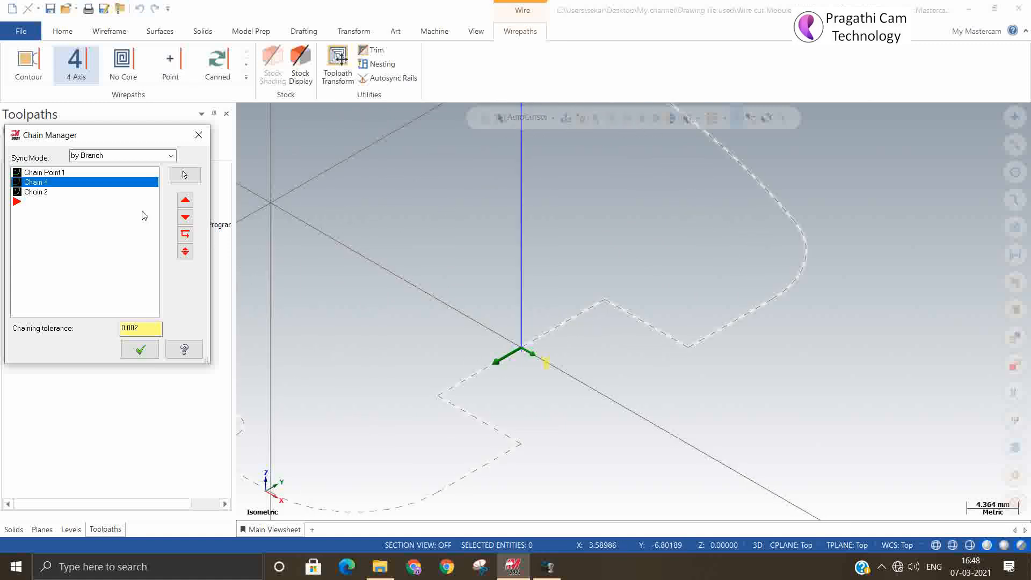
drag(49, 184, 48, 173)
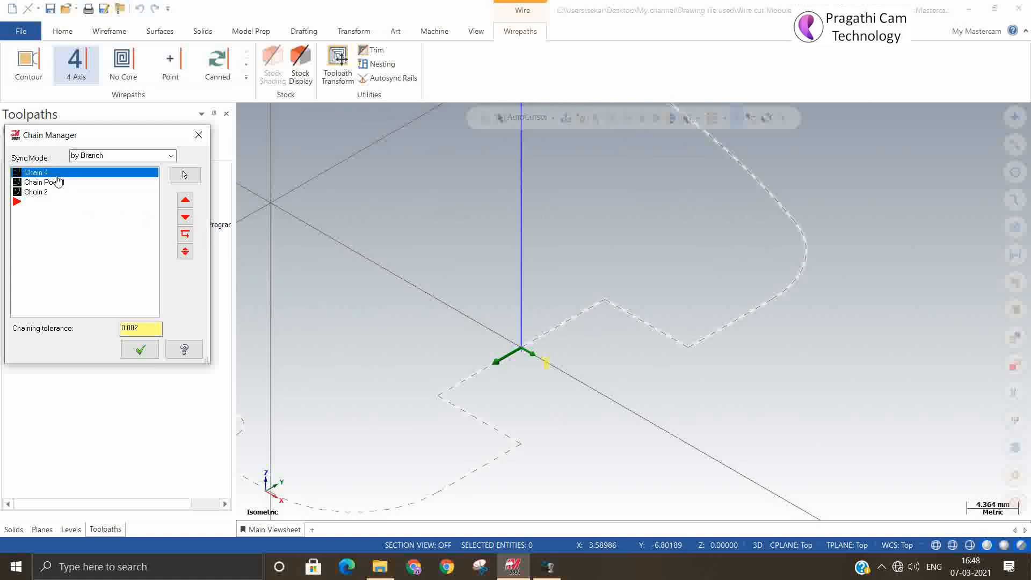
click(48, 173)
click(37, 192)
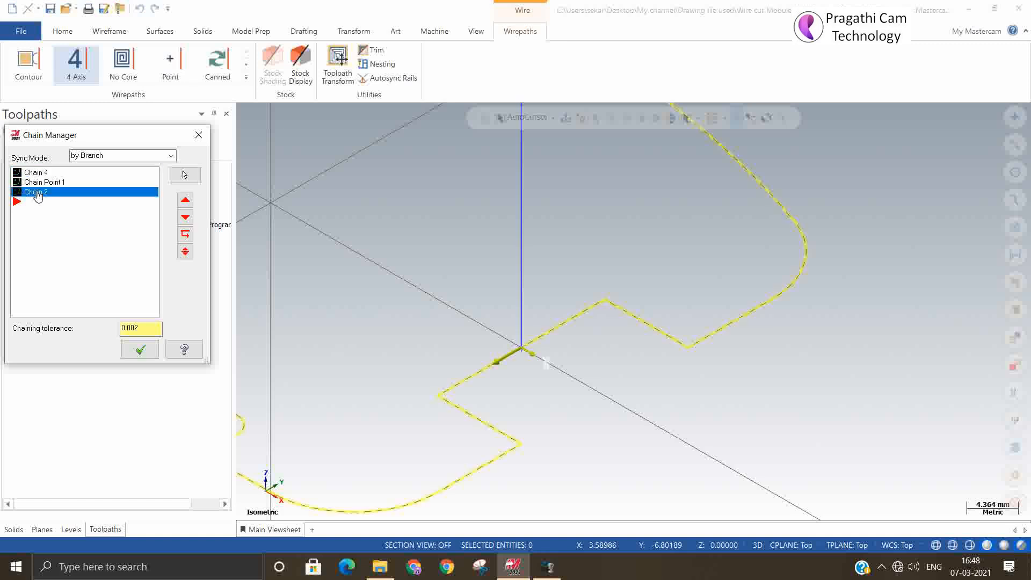
Move Chain 2 above Chain Point 1 in the chain list, check which geometry Chain Point 1 covers, and accept the list.
drag(37, 193, 38, 183)
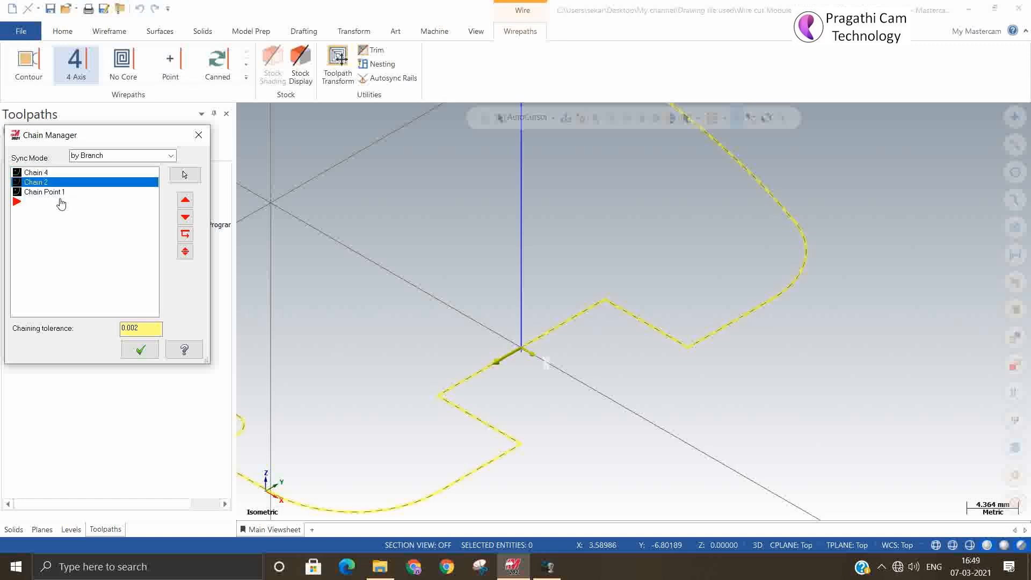
click(52, 194)
scroll(539, 442, down, 4)
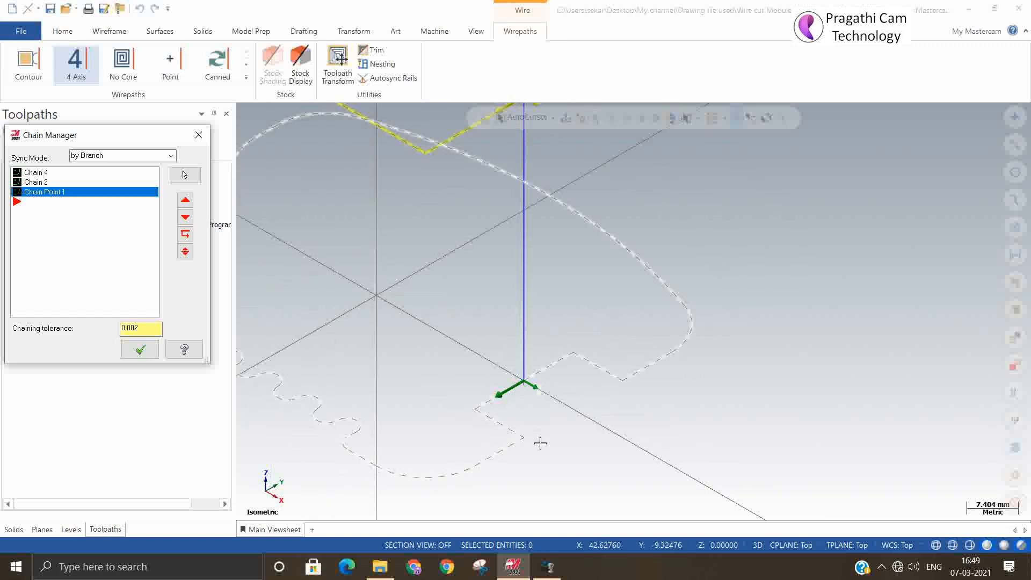
scroll(540, 442, down, 2)
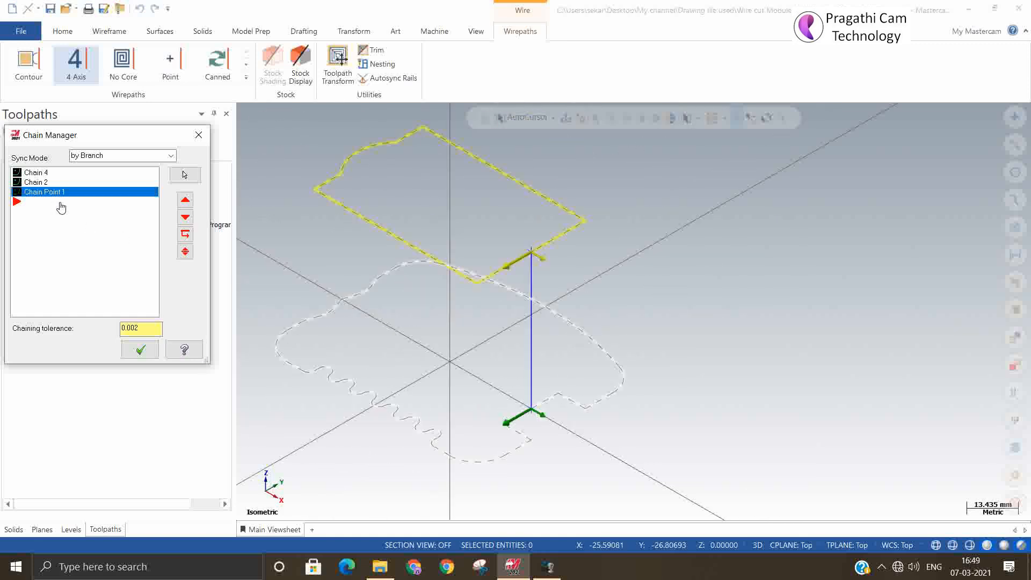
click(140, 349)
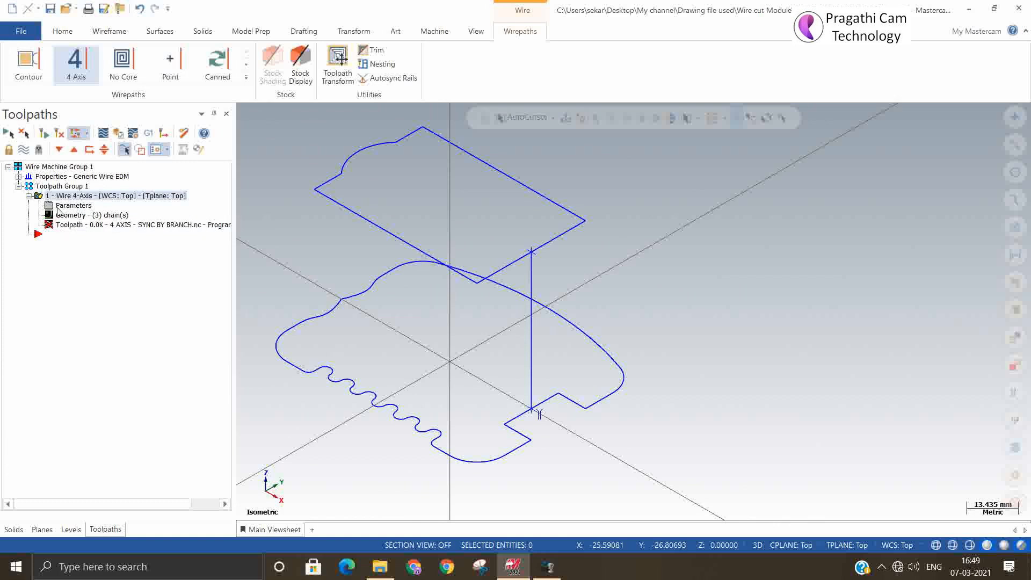
Accept the wirepath's 4 Axis parameters with synchronisation by Branch to generate the wirepath.
click(57, 206)
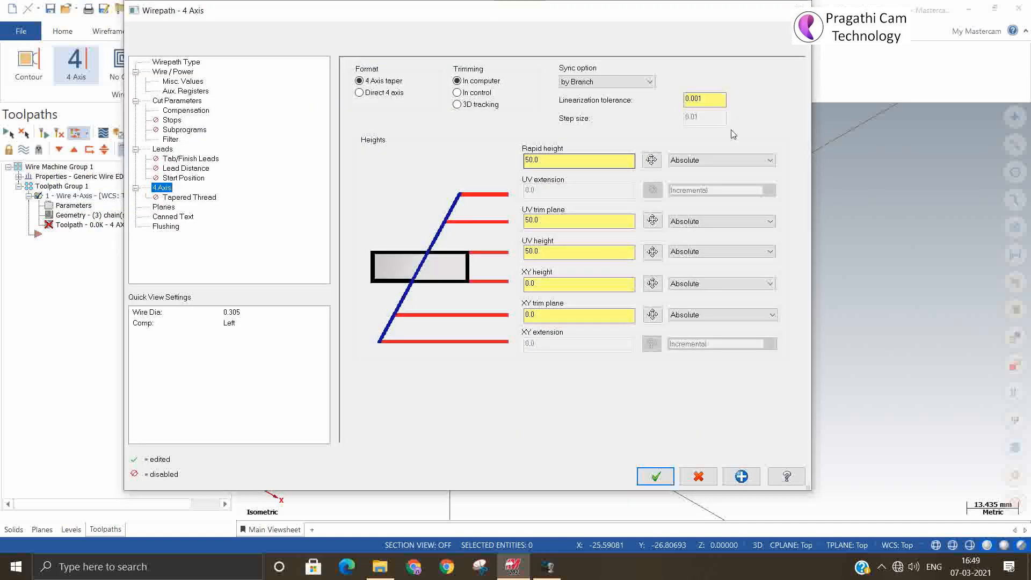
click(657, 476)
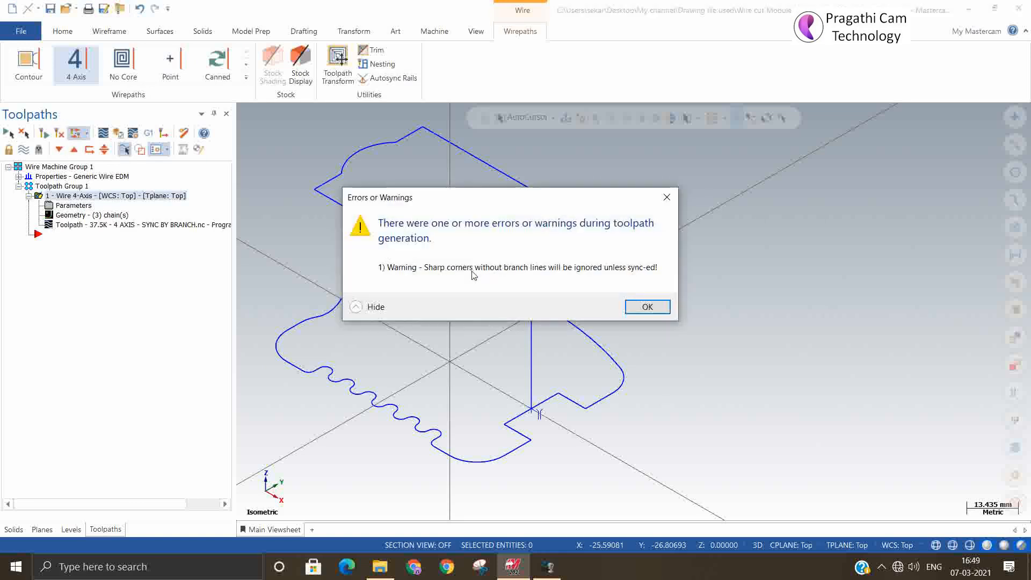
click(649, 308)
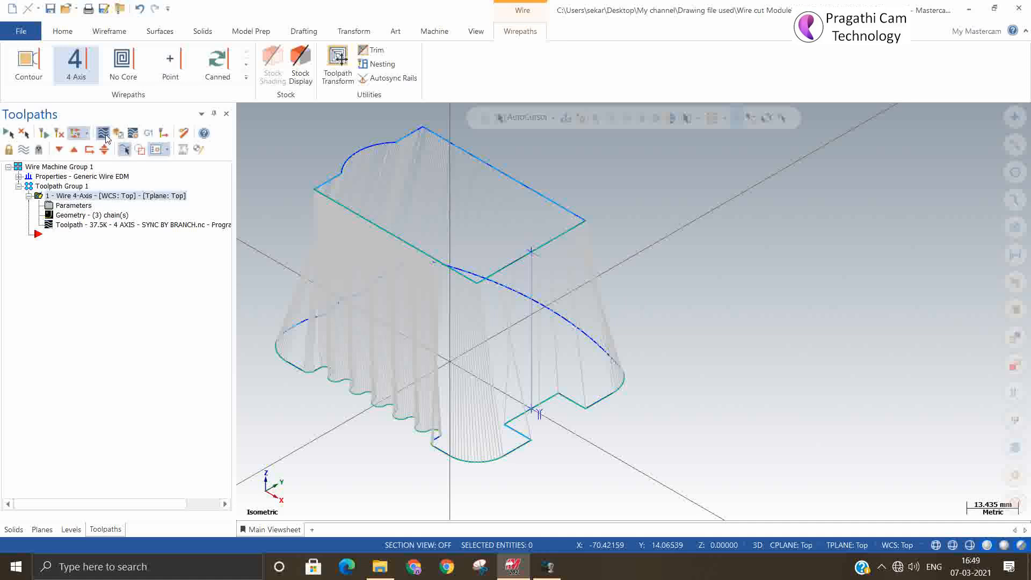
Backplot the 4-axis wirepath to its end, viewing the wire motion from several angles, and return to the isometric view.
click(103, 134)
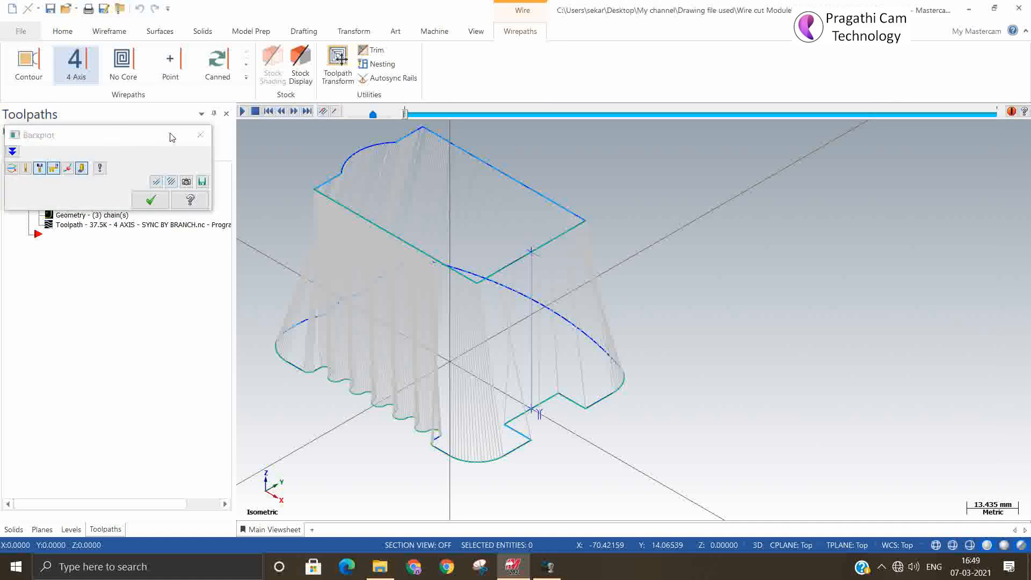
click(242, 111)
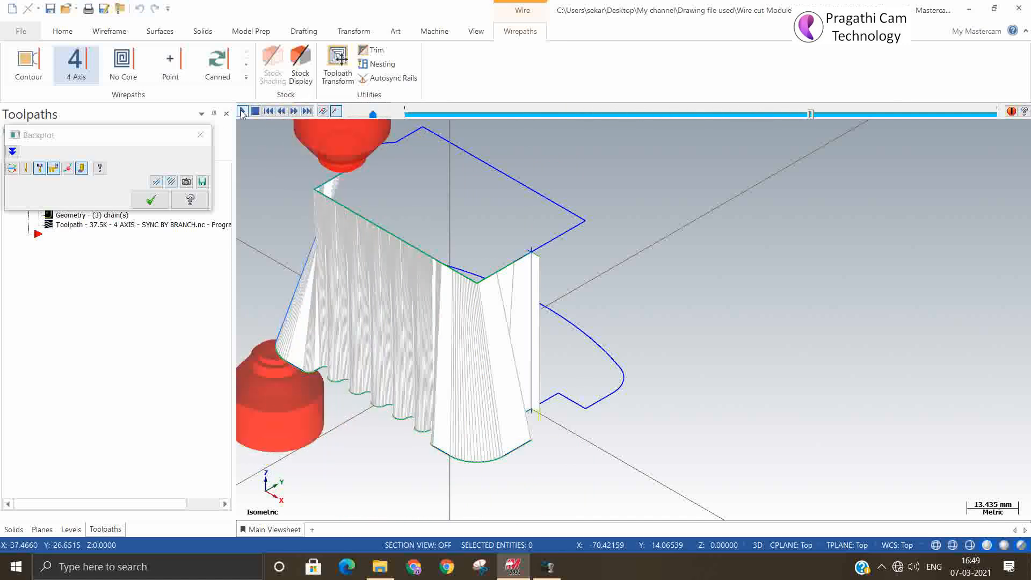
middle_drag(392, 156, 530, 246)
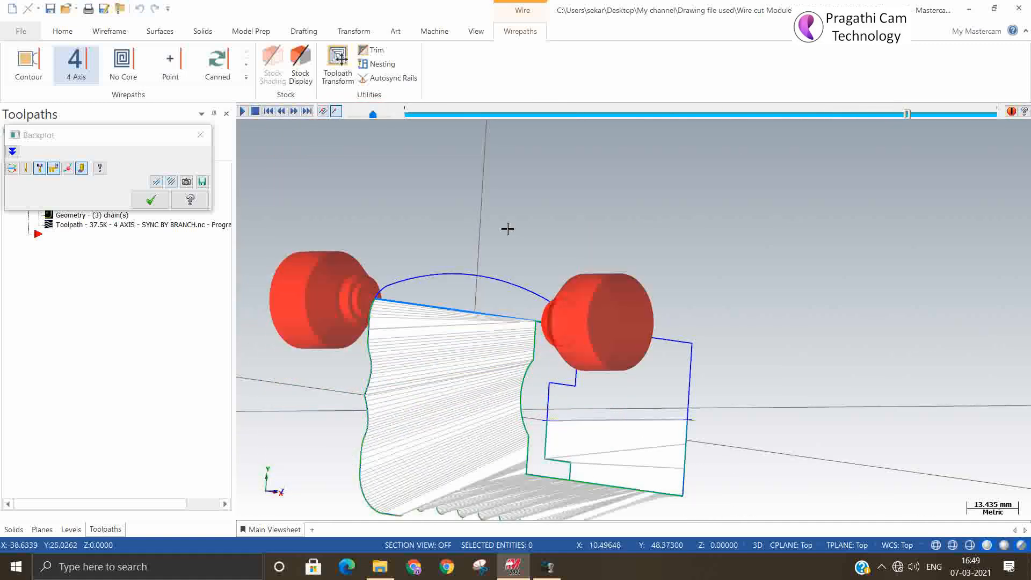
middle_drag(953, 343, 838, 292)
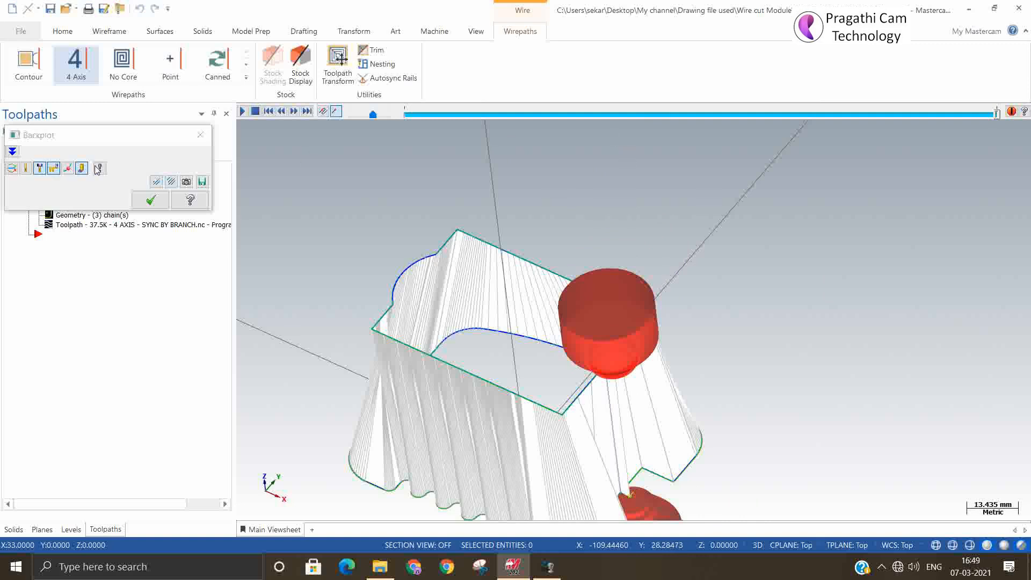
click(159, 200)
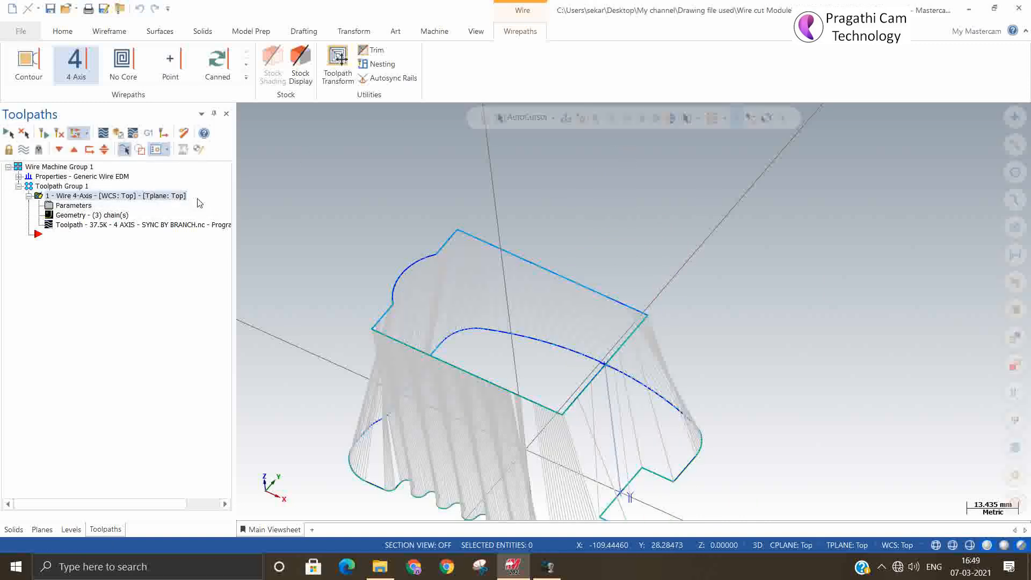
right_click(327, 198)
click(374, 319)
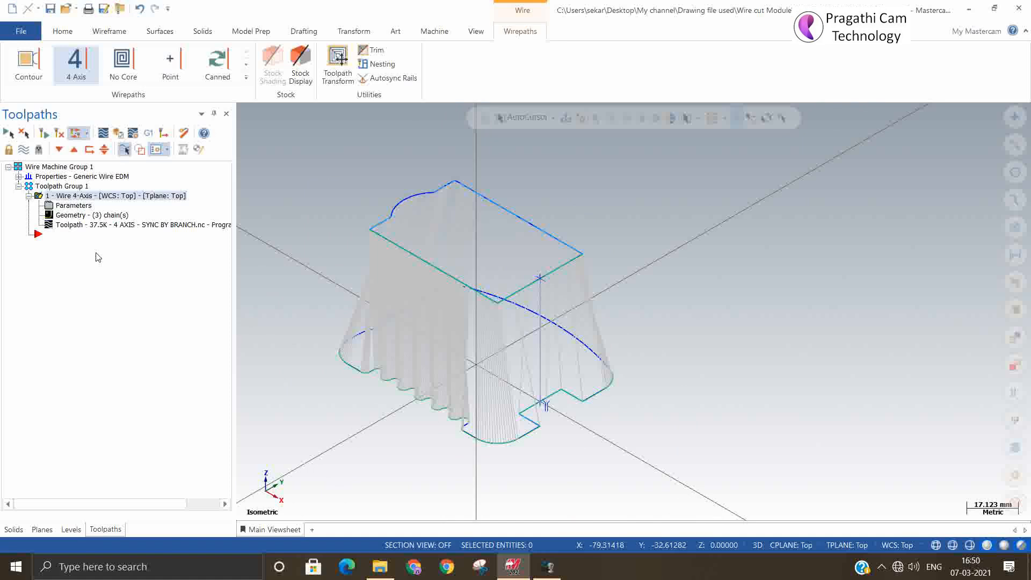
Review the available sync options in the wirepath's 4 Axis parameters and close them without changes.
click(68, 208)
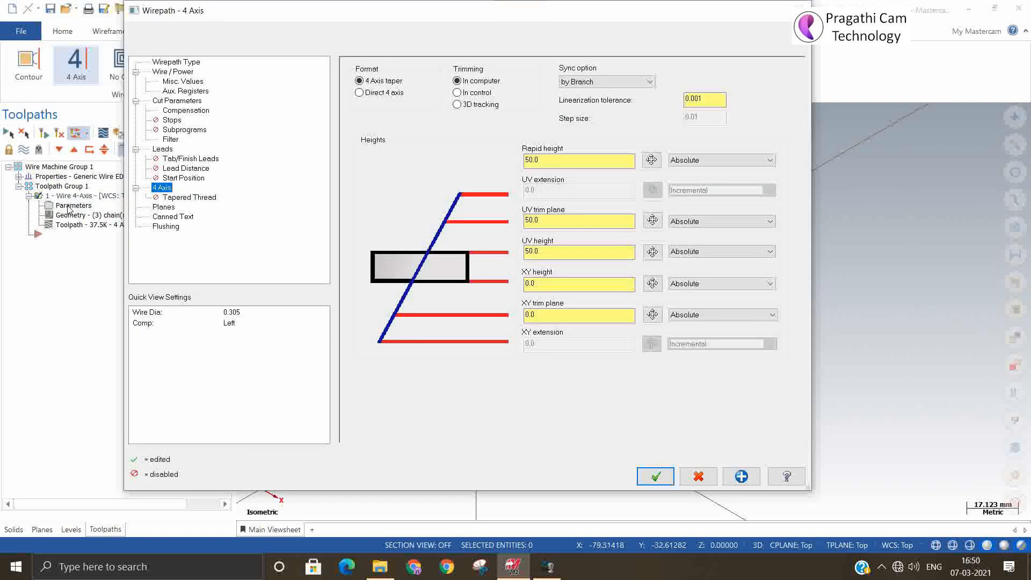
click(640, 83)
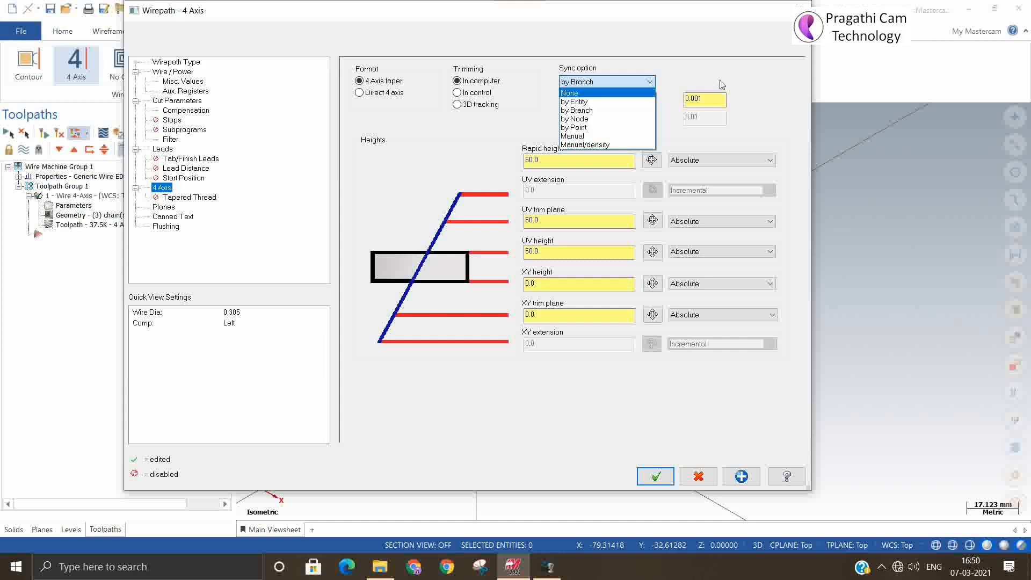
click(800, 10)
click(799, 10)
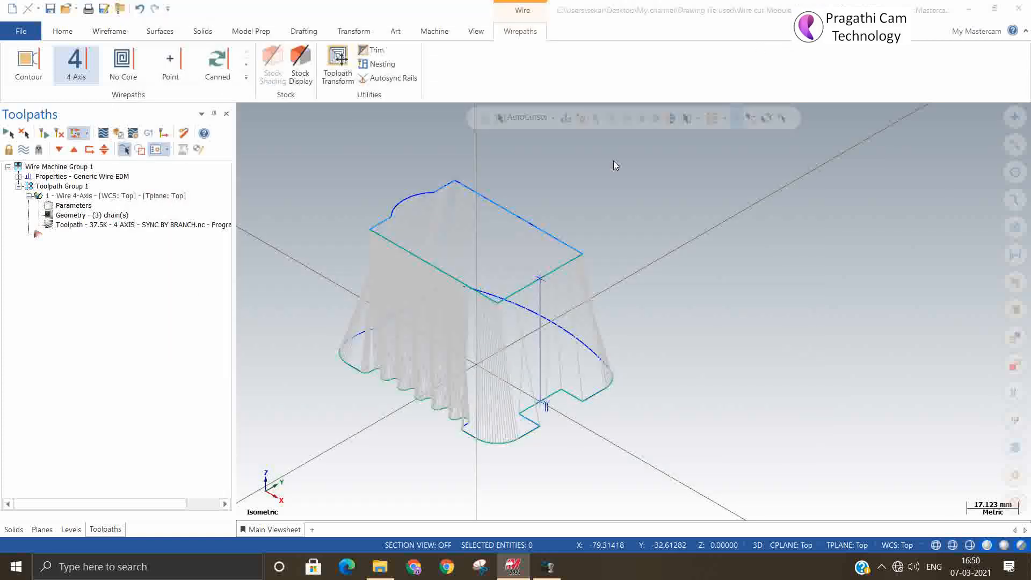